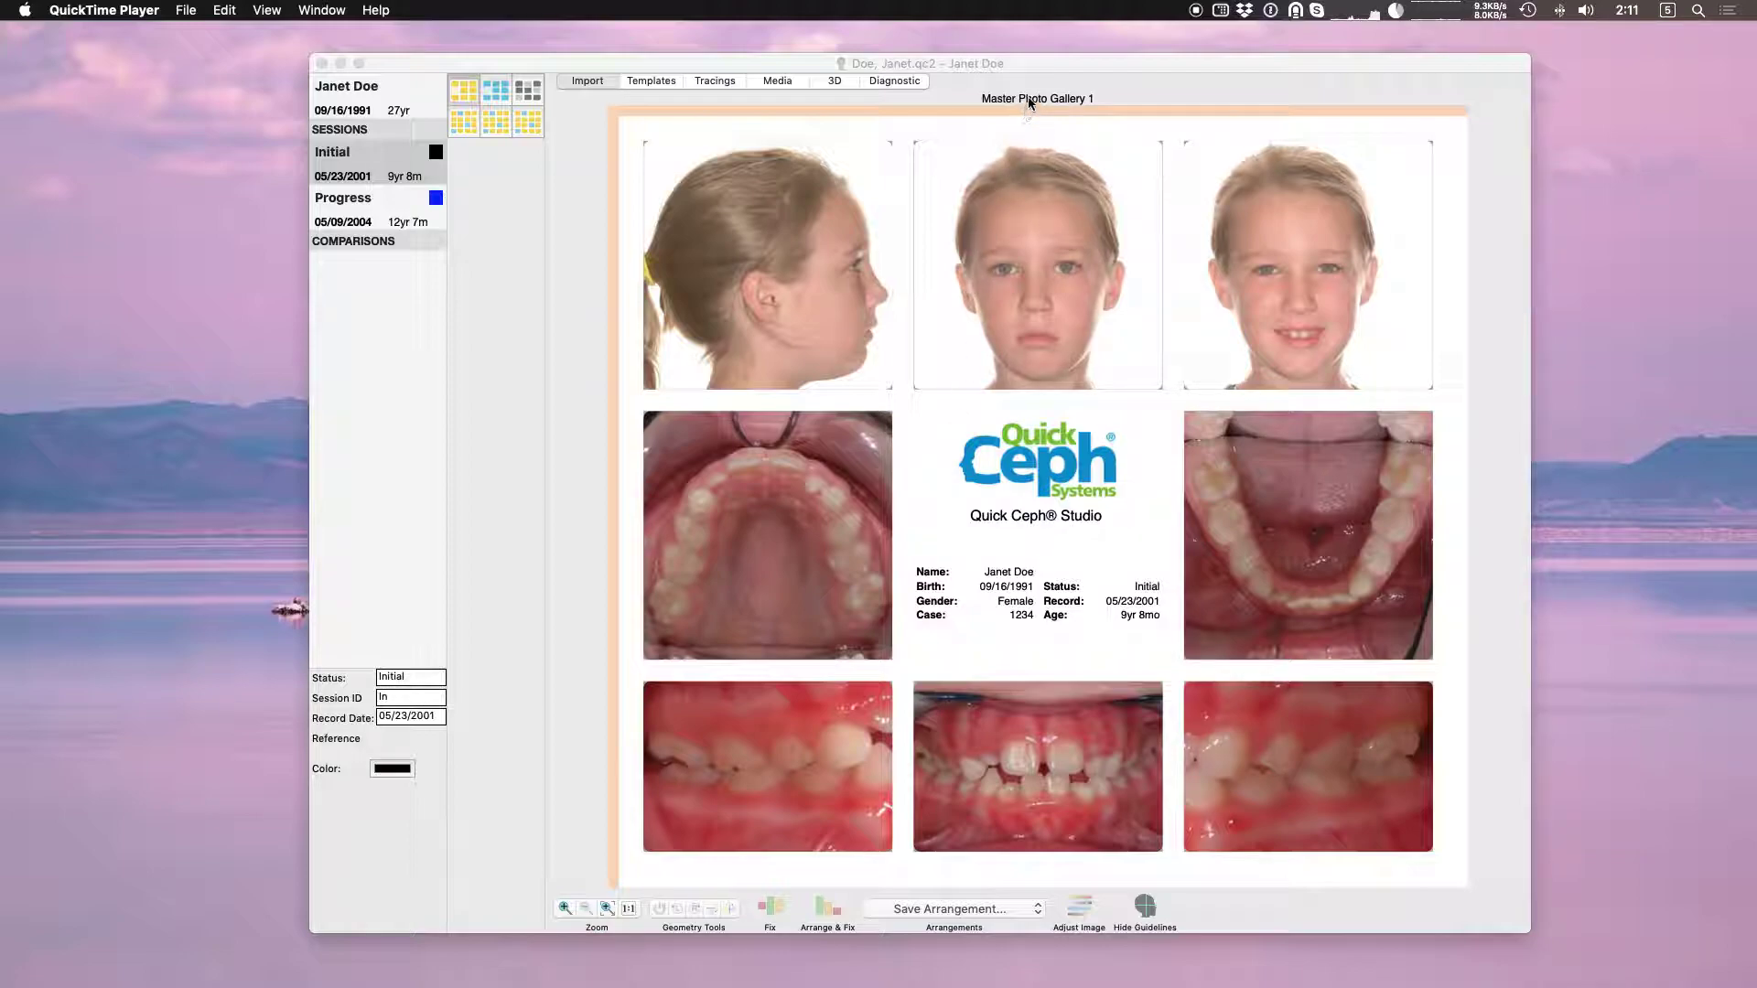
Show the Initial session's lateral ceph X-ray with its Ricketts tracing on the Tracings page
{"action": "left_click", "coordinate": [1033, 64]}
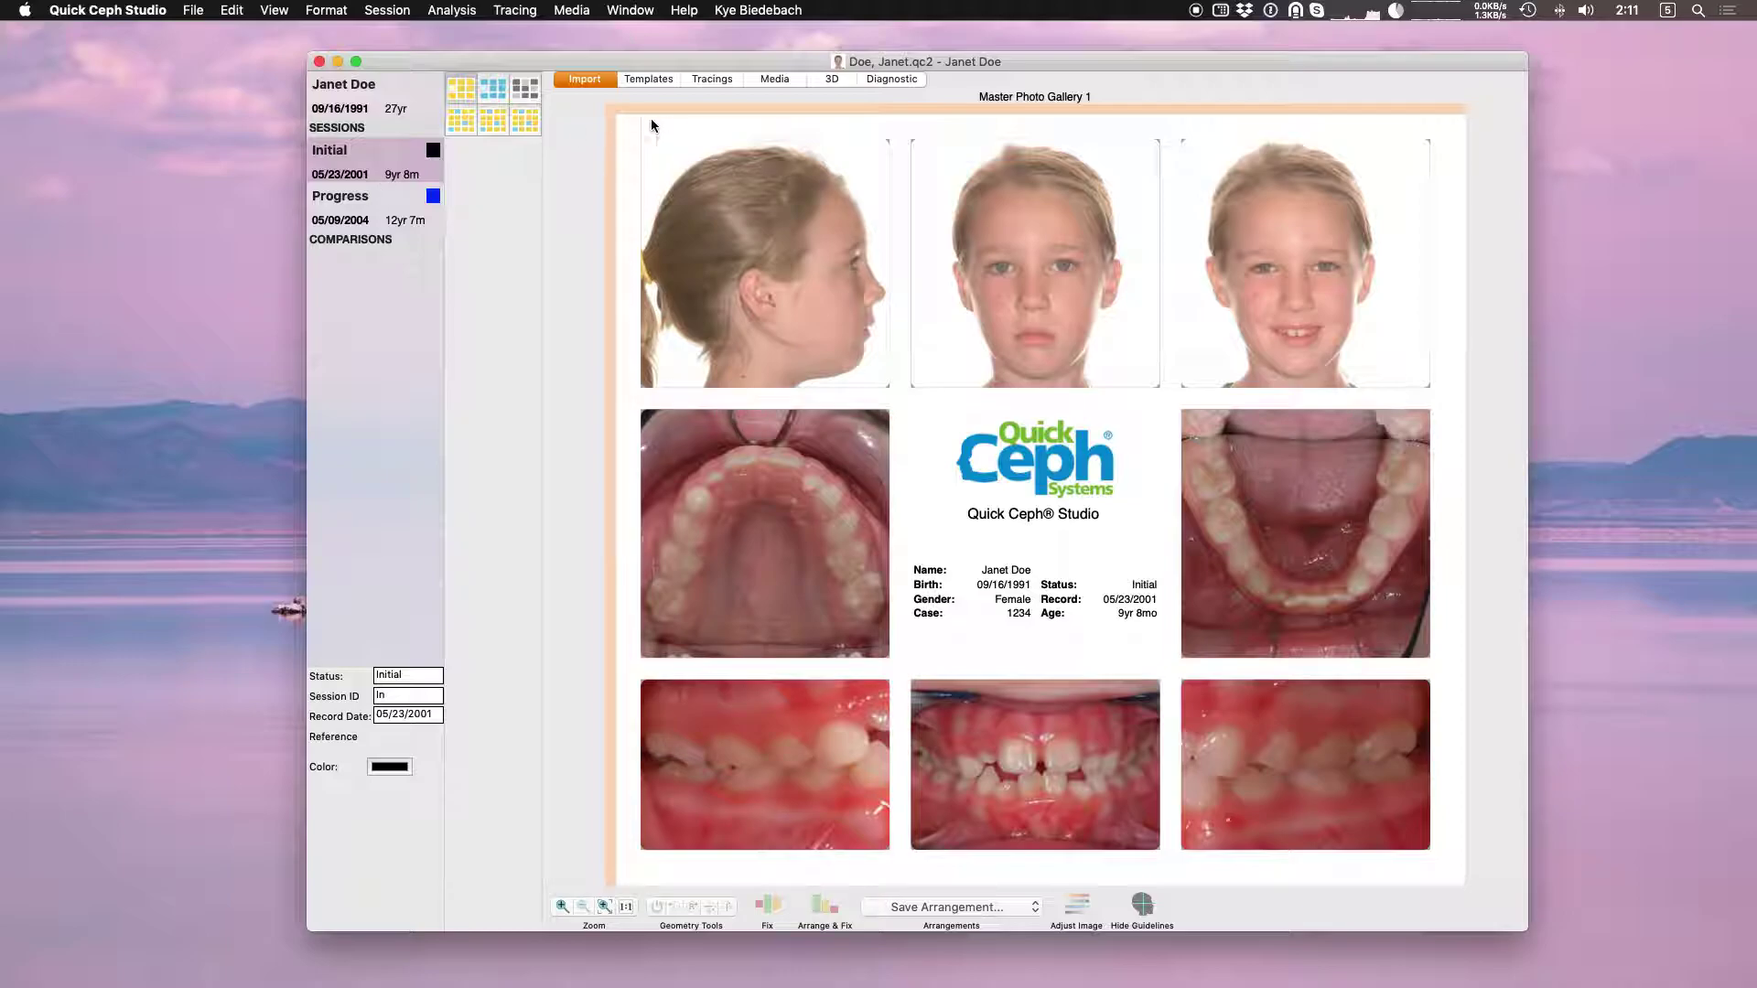
{"action": "left_click", "coordinate": [712, 82]}
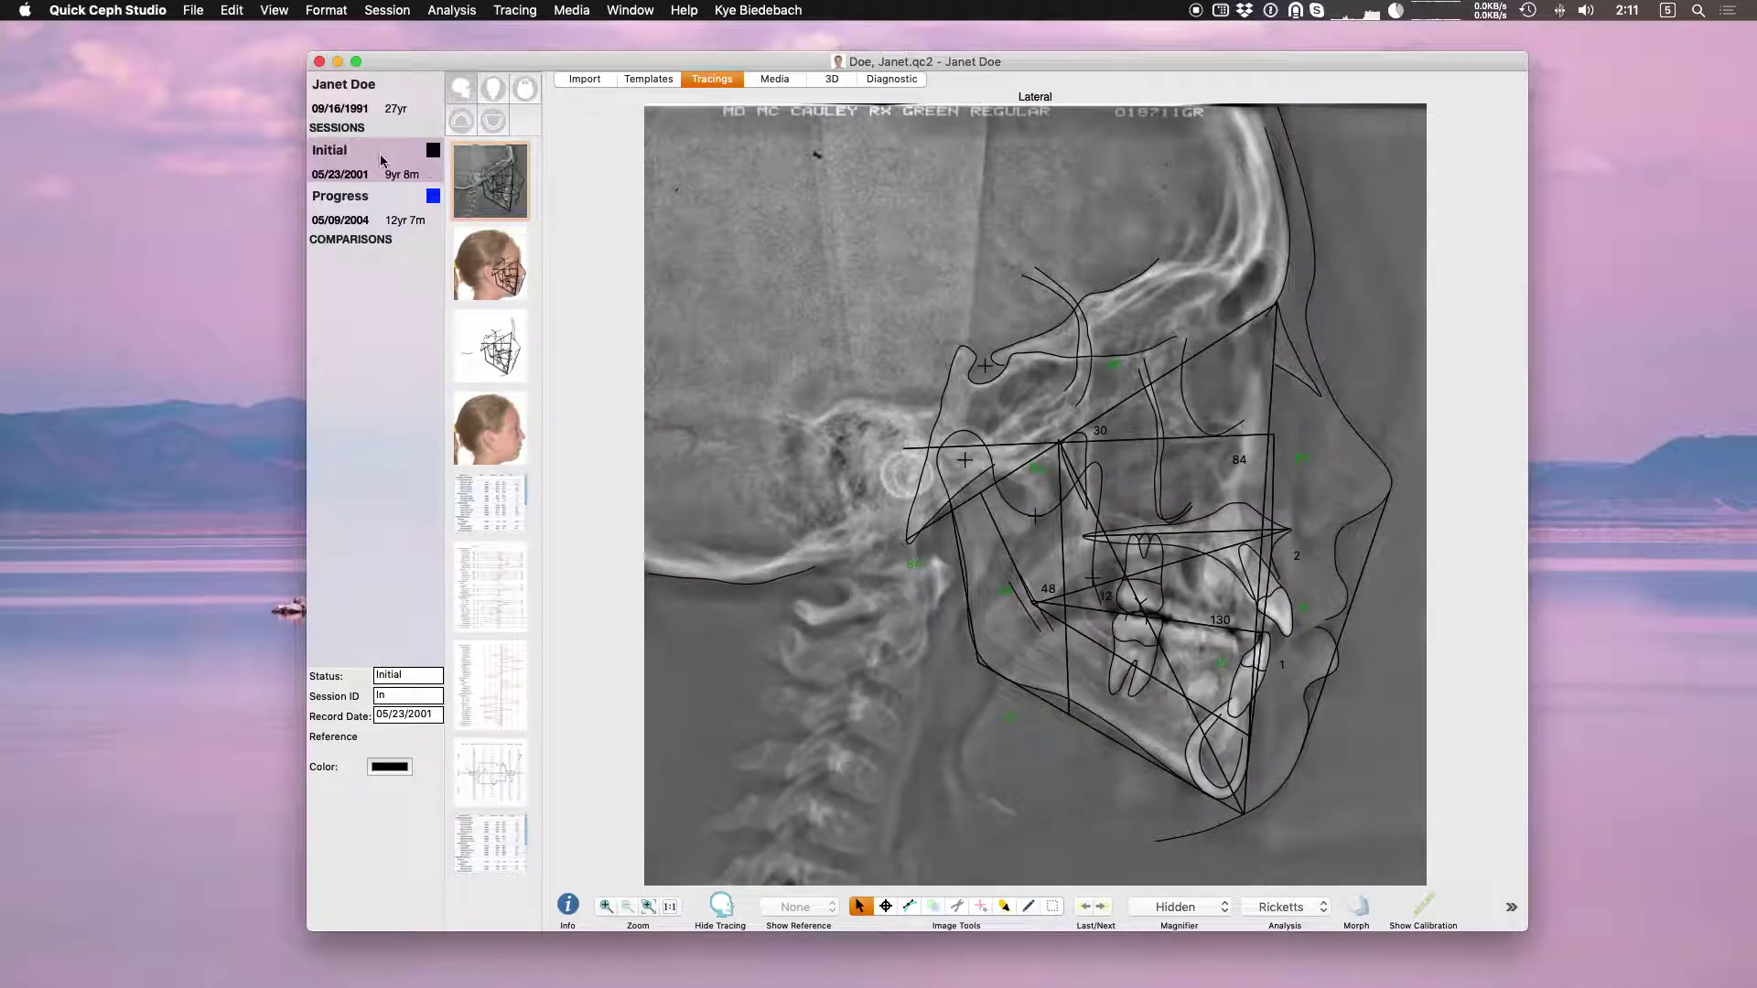
Toggle between the Initial and Progress tracings, ending on the blue Progress tracing
{"action": "left_click", "coordinate": [385, 219]}
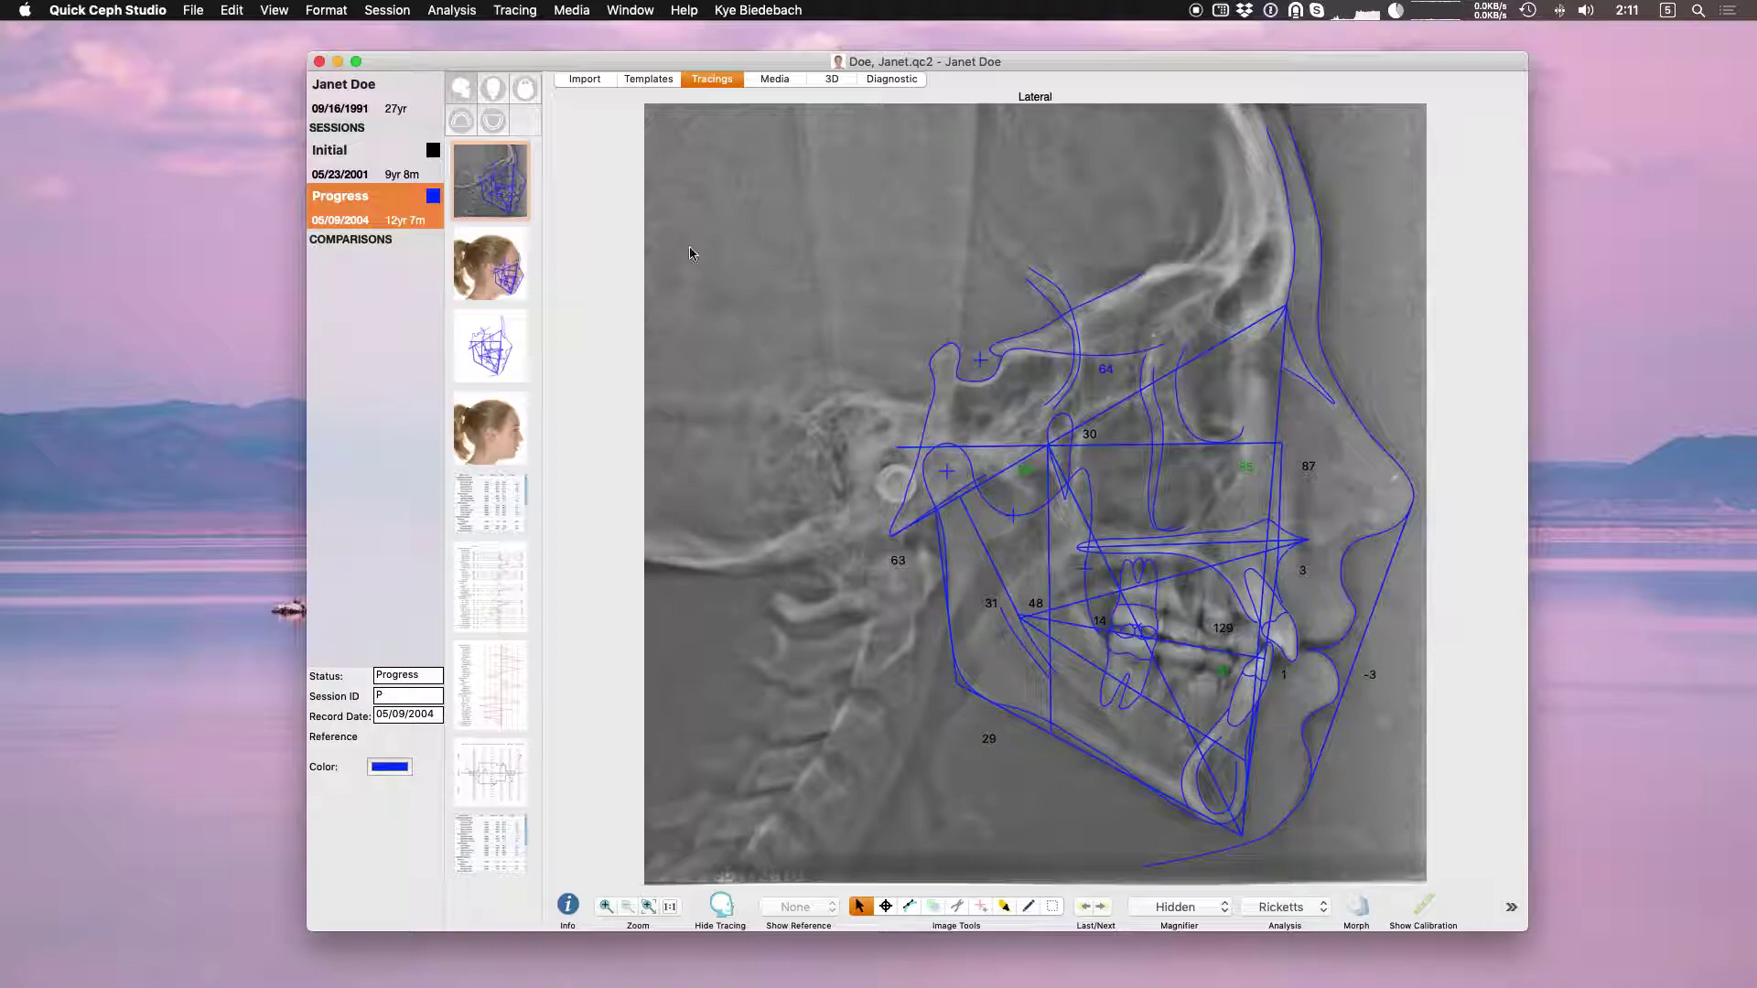
{"action": "left_click", "coordinate": [376, 166]}
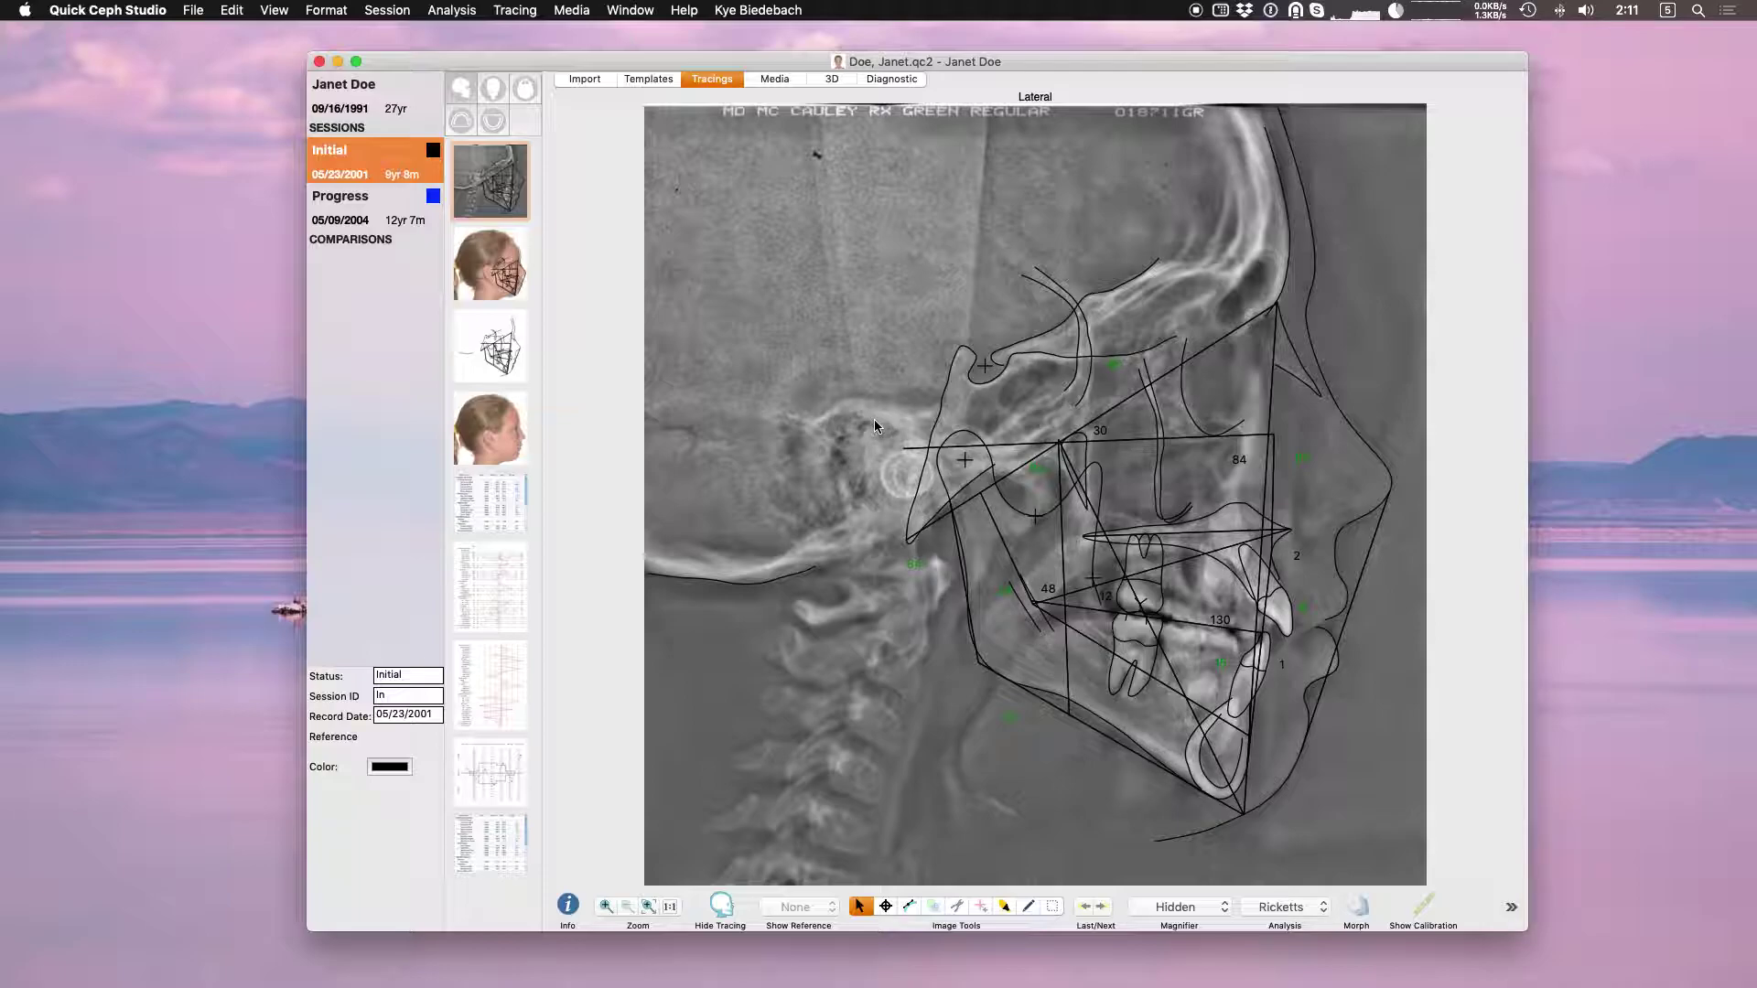
{"action": "left_click", "coordinate": [366, 214]}
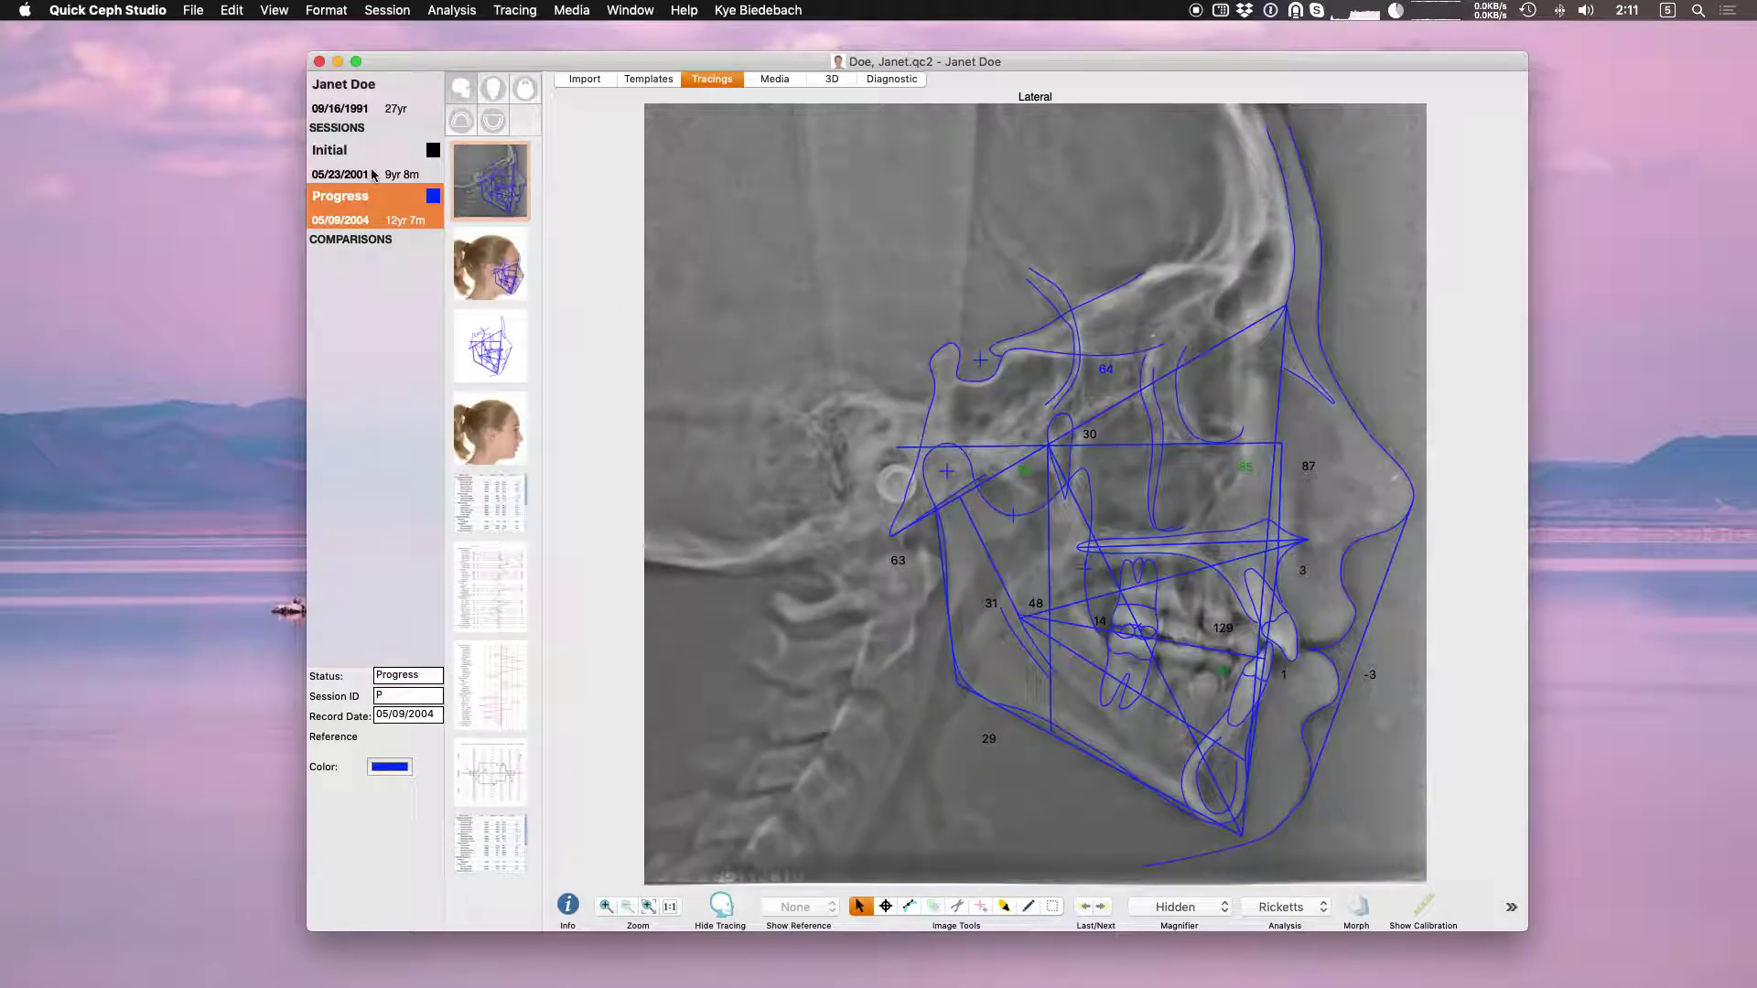
{"action": "left_click", "coordinate": [373, 174]}
{"action": "left_click", "coordinate": [374, 201]}
{"action": "left_click", "coordinate": [392, 13]}
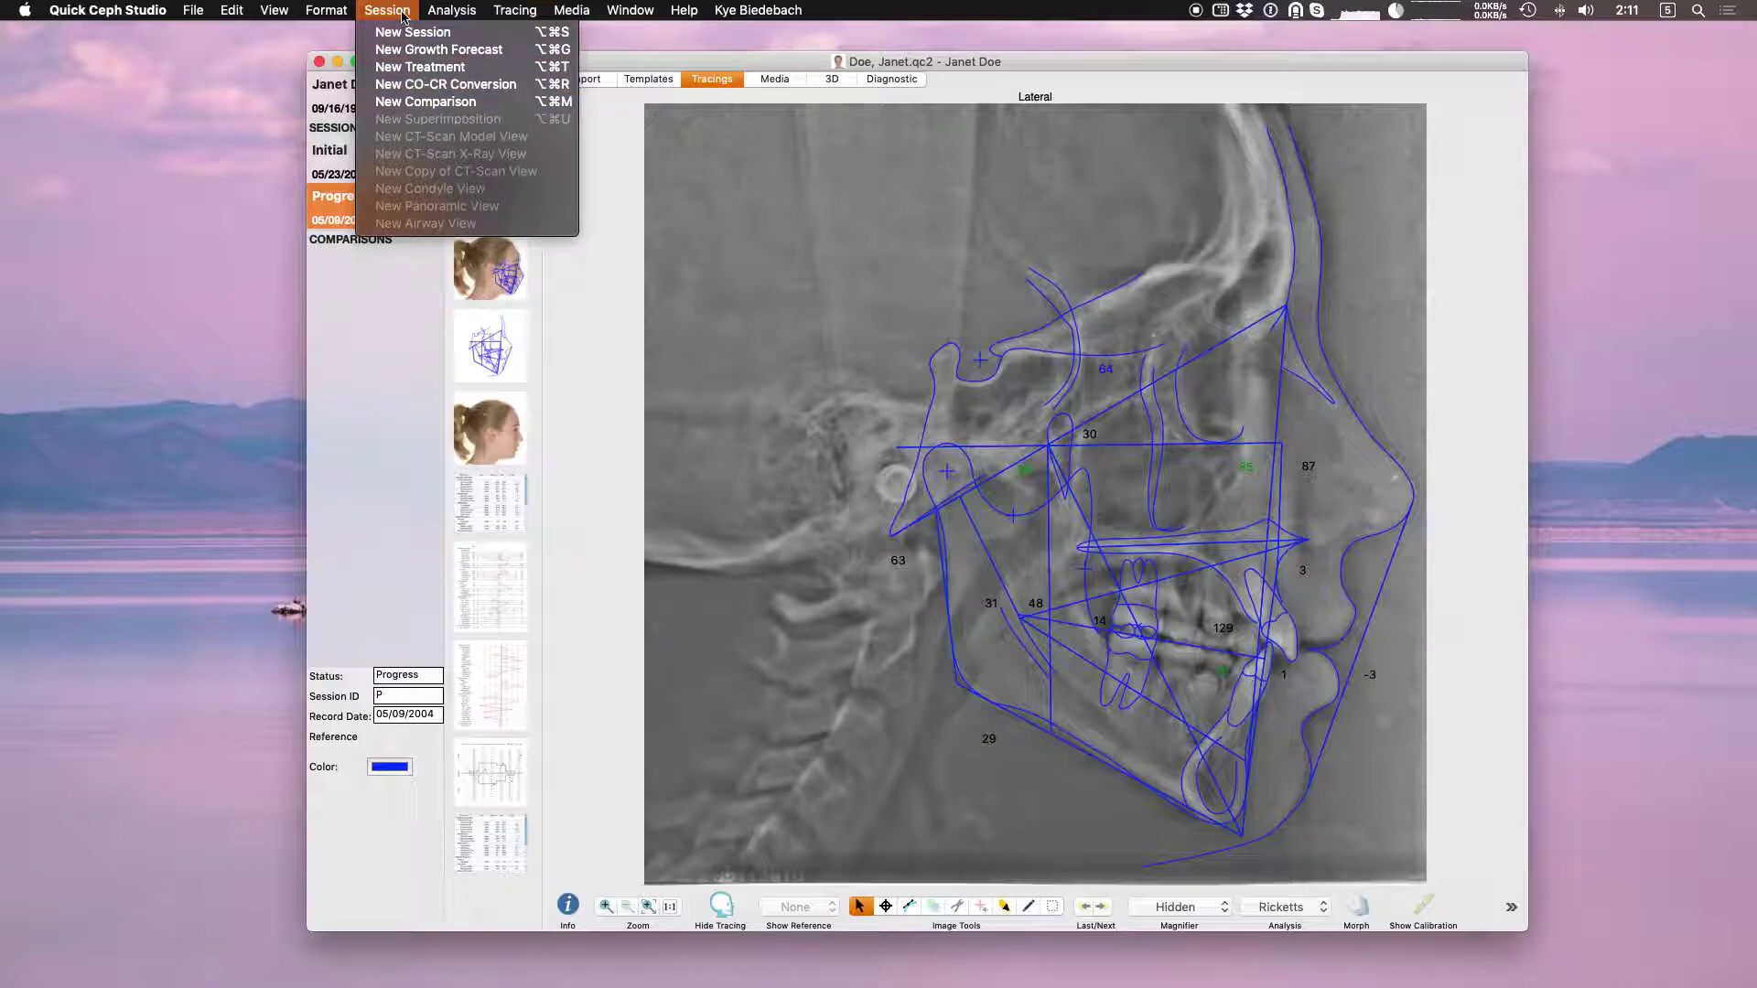
Create a new comparison of the Initial and Progress sessions and reposition the patient window
{"action": "left_click", "coordinate": [441, 103]}
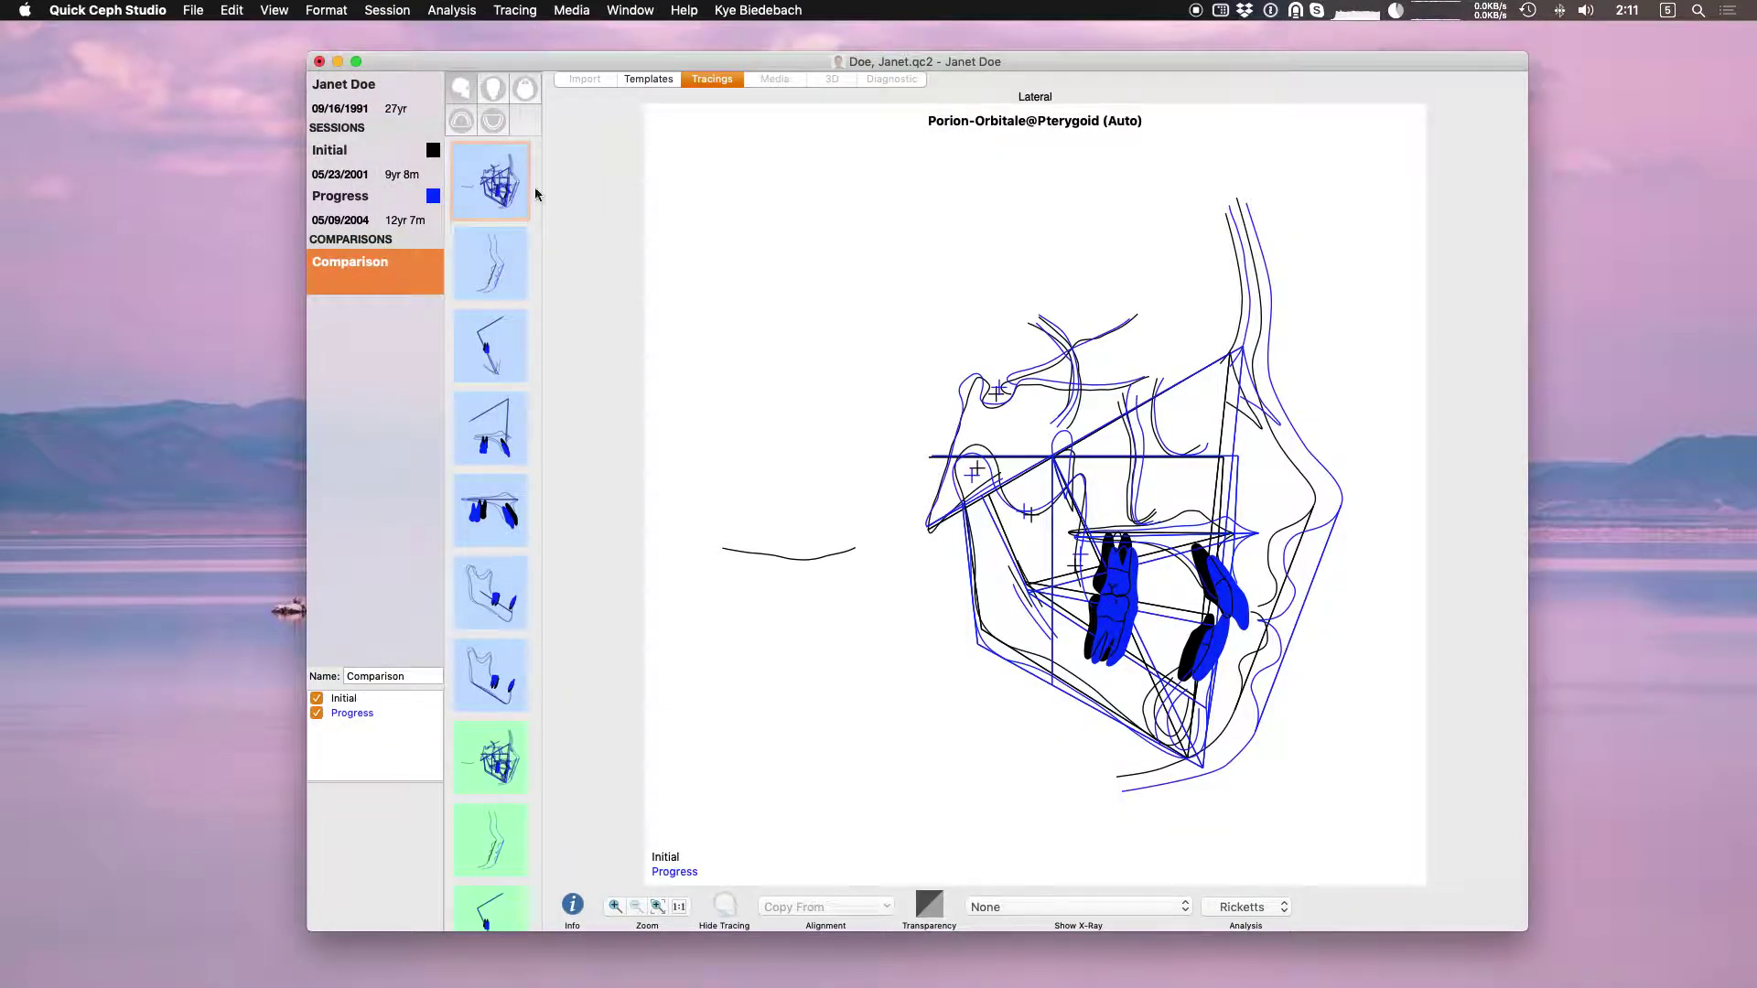
{"action": "left_click_drag", "start_coordinate": [701, 70], "coordinate": [656, 62]}
{"action": "left_click", "coordinate": [659, 70]}
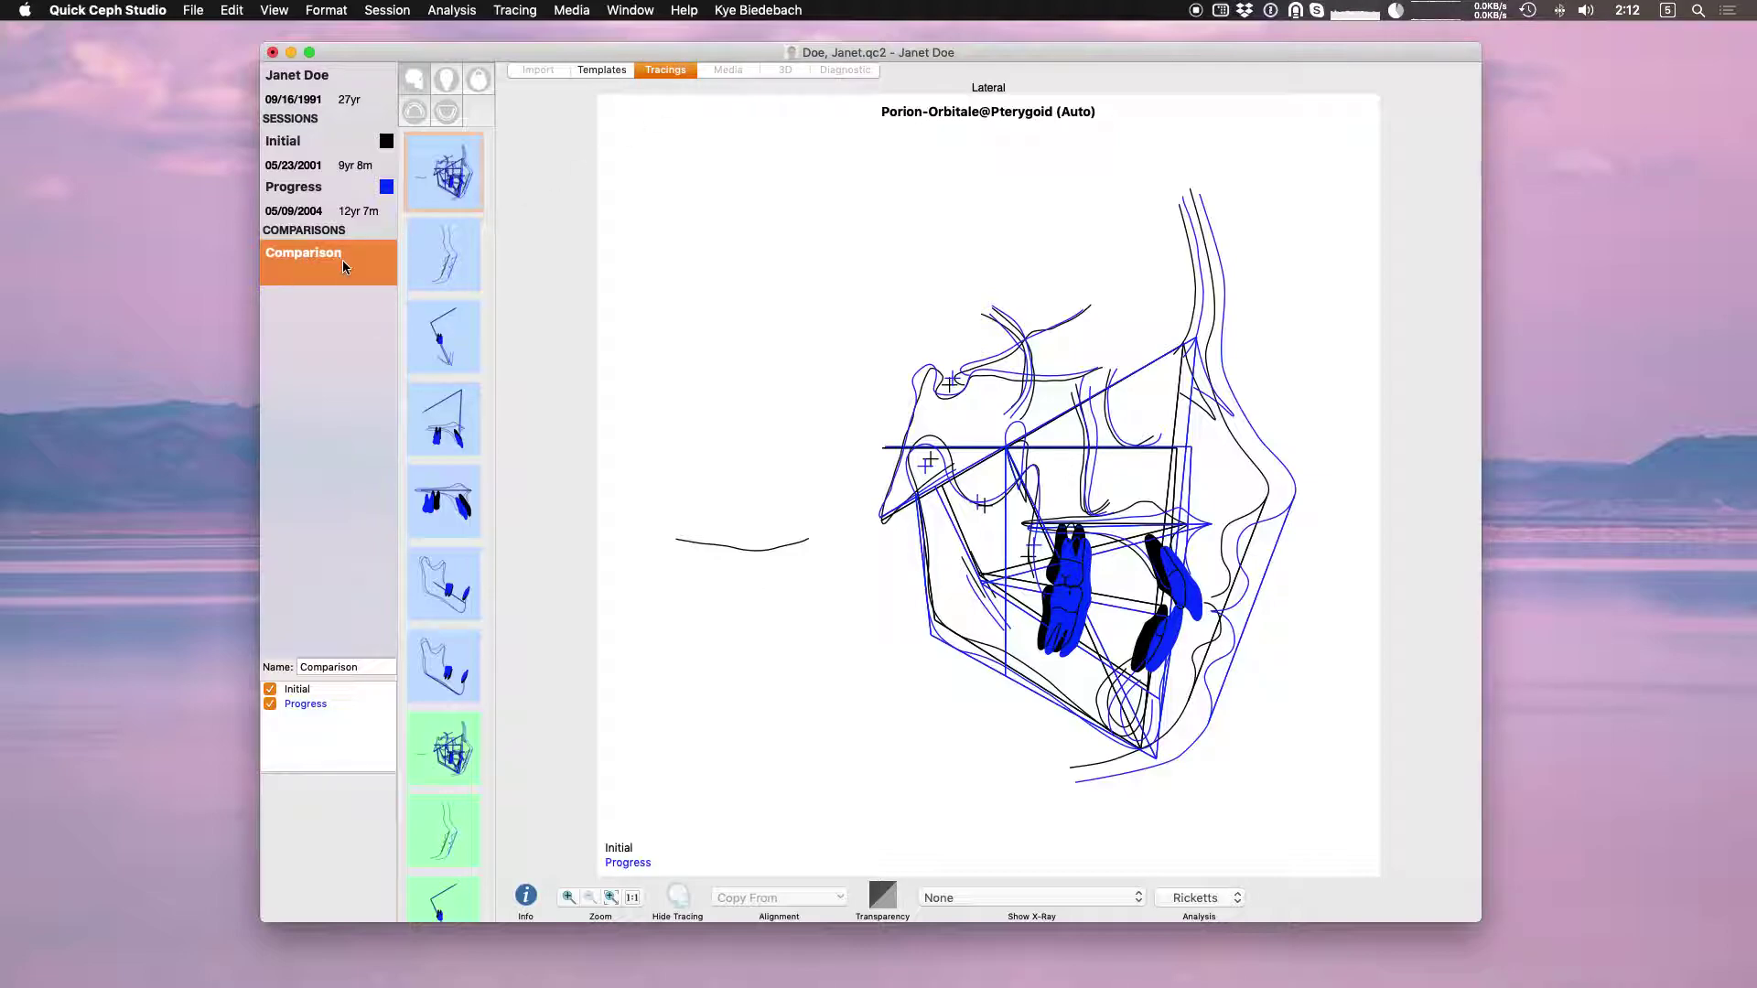
Review the Profile, Nasion-Basion and lateral Porion-Orbitale superimpositions
{"action": "left_click", "coordinate": [427, 251]}
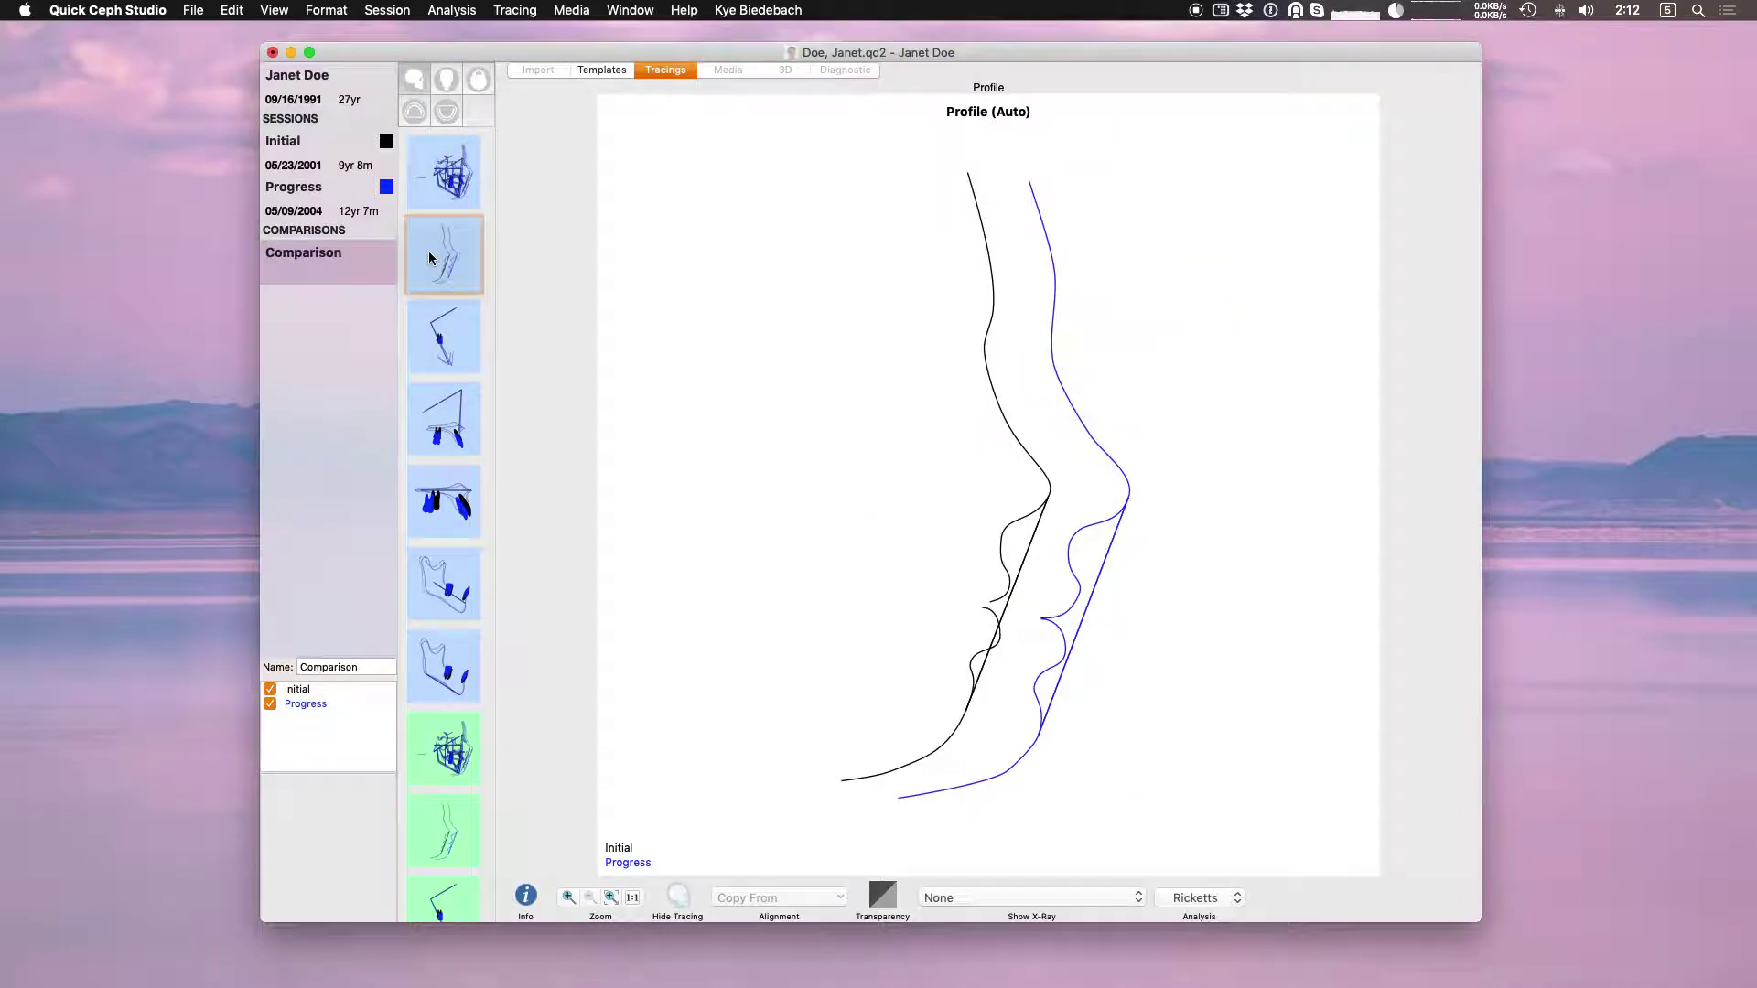
{"action": "left_click", "coordinate": [441, 313]}
{"action": "left_click", "coordinate": [437, 276]}
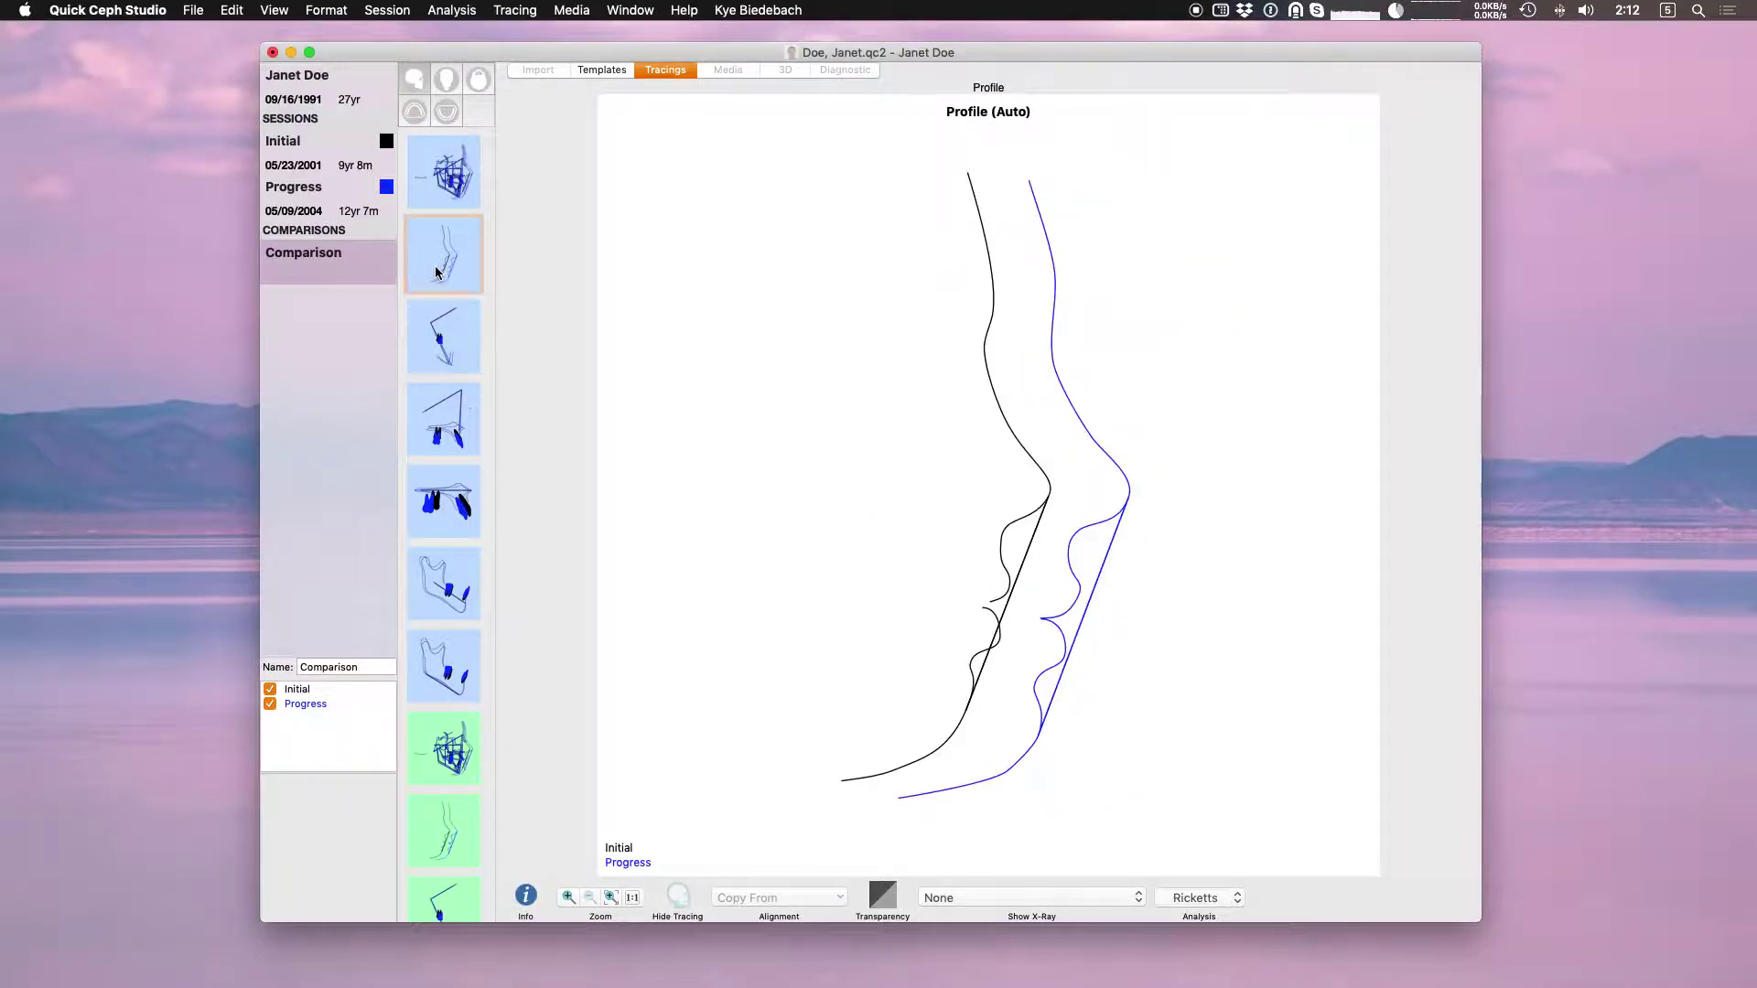
{"action": "left_click", "coordinate": [444, 174]}
{"action": "scroll", "coordinate": [435, 545], "scroll_direction": "down", "scroll_amount": 5}
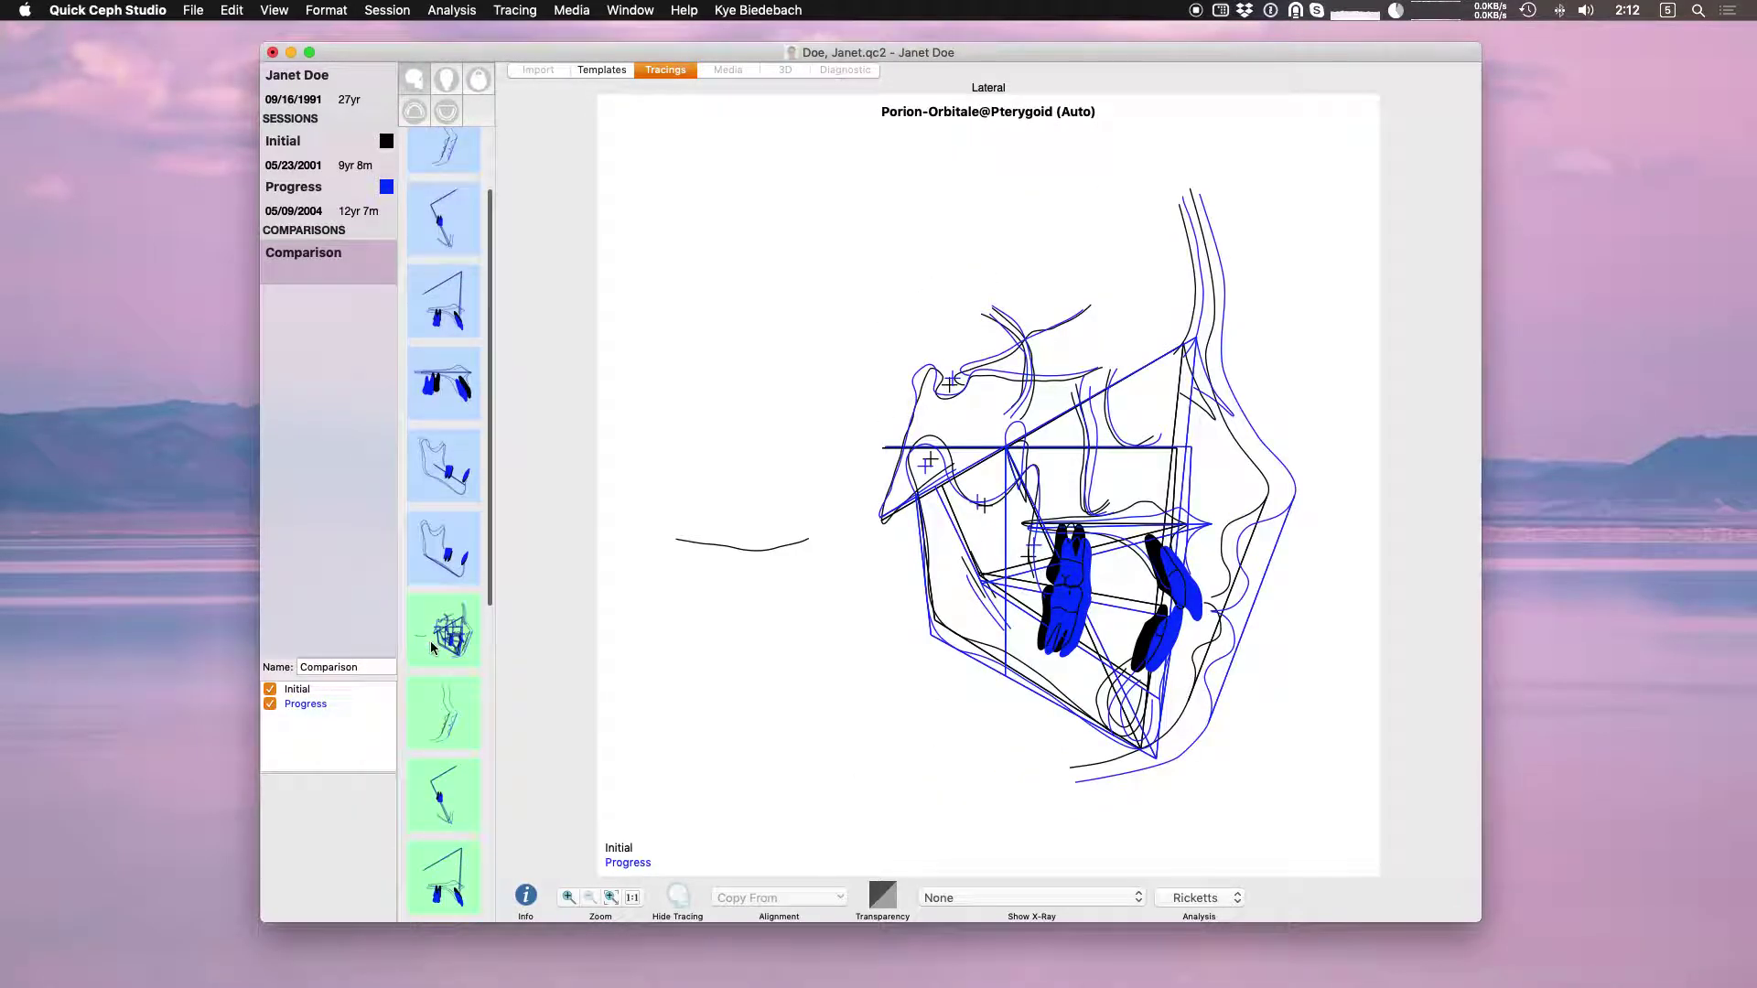
{"action": "scroll", "coordinate": [430, 412], "scroll_direction": "up", "scroll_amount": 5}
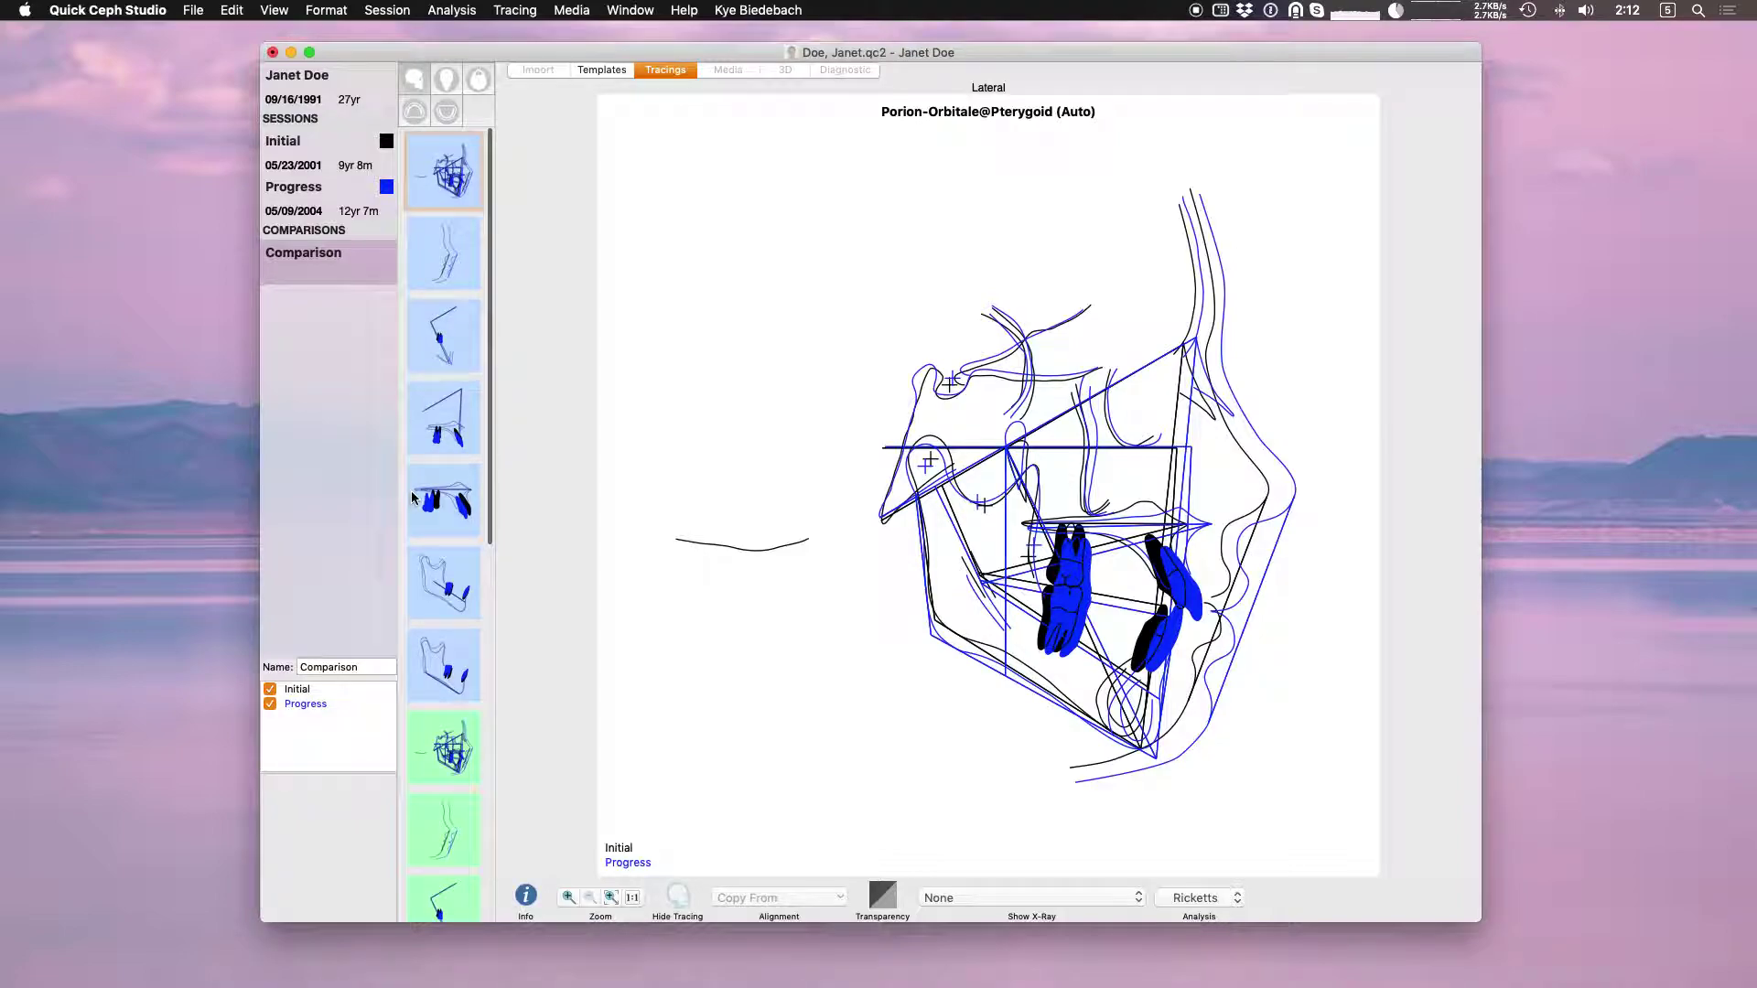
{"action": "scroll", "coordinate": [450, 458], "scroll_direction": "down", "scroll_amount": 5}
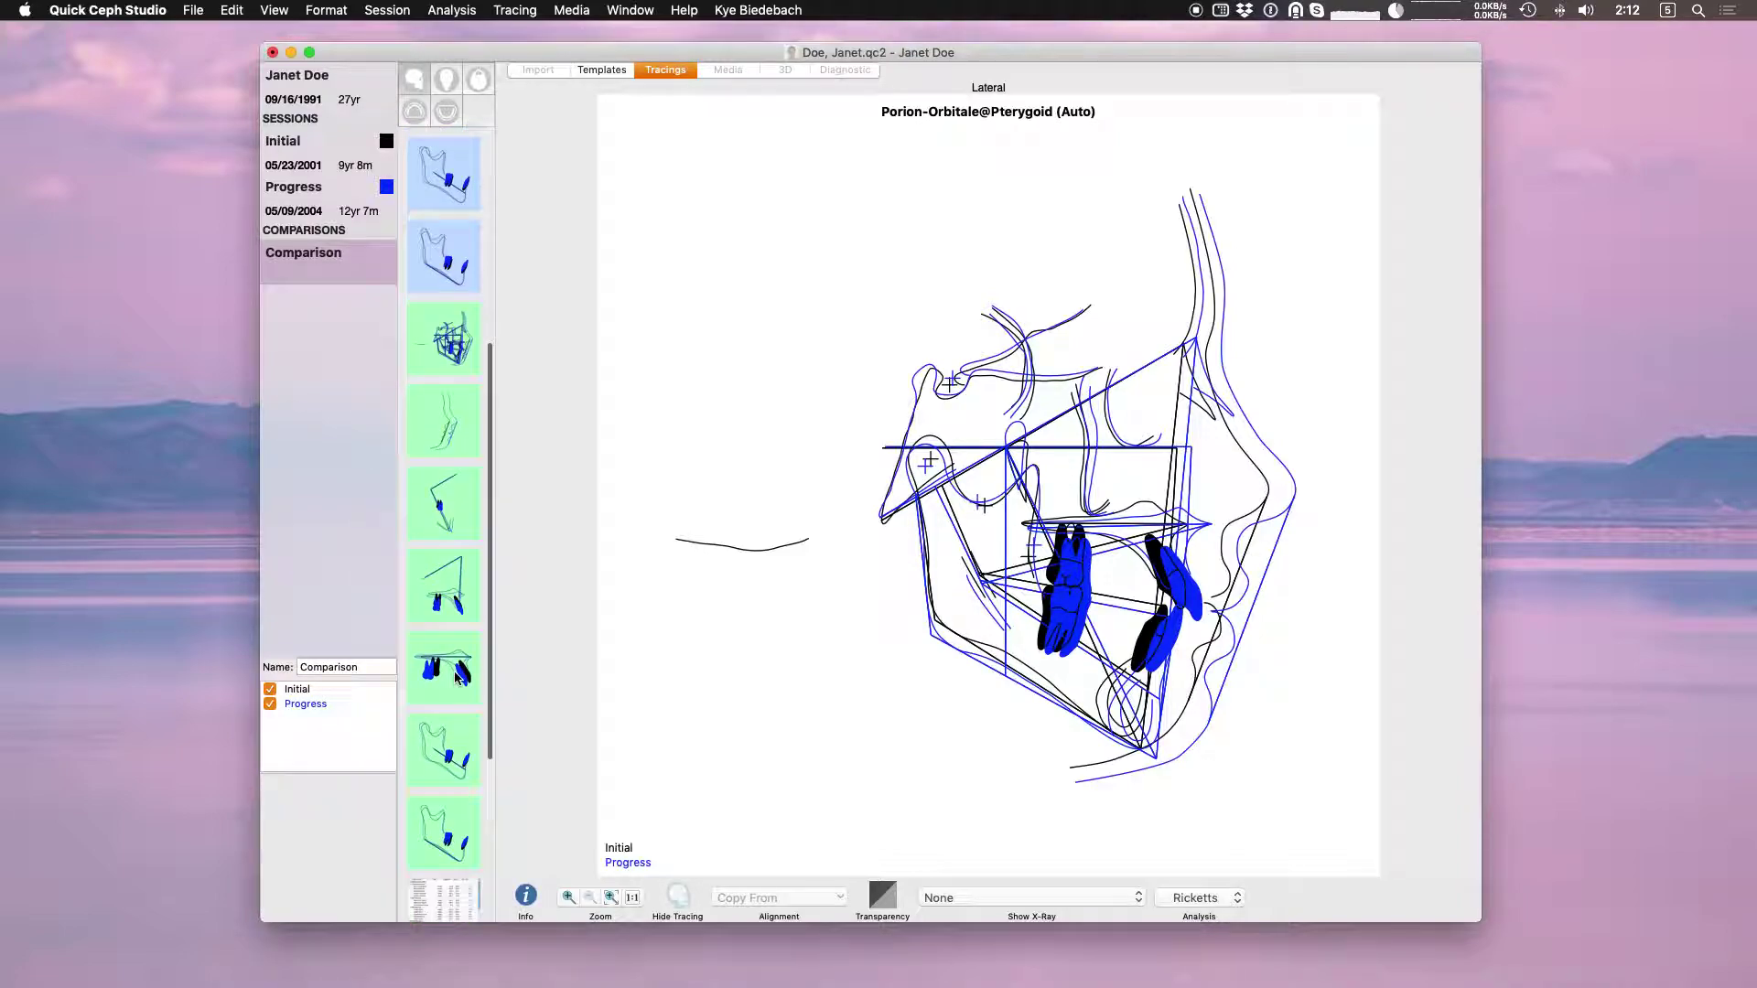
{"action": "scroll", "coordinate": [454, 476], "scroll_direction": "up", "scroll_amount": 5}
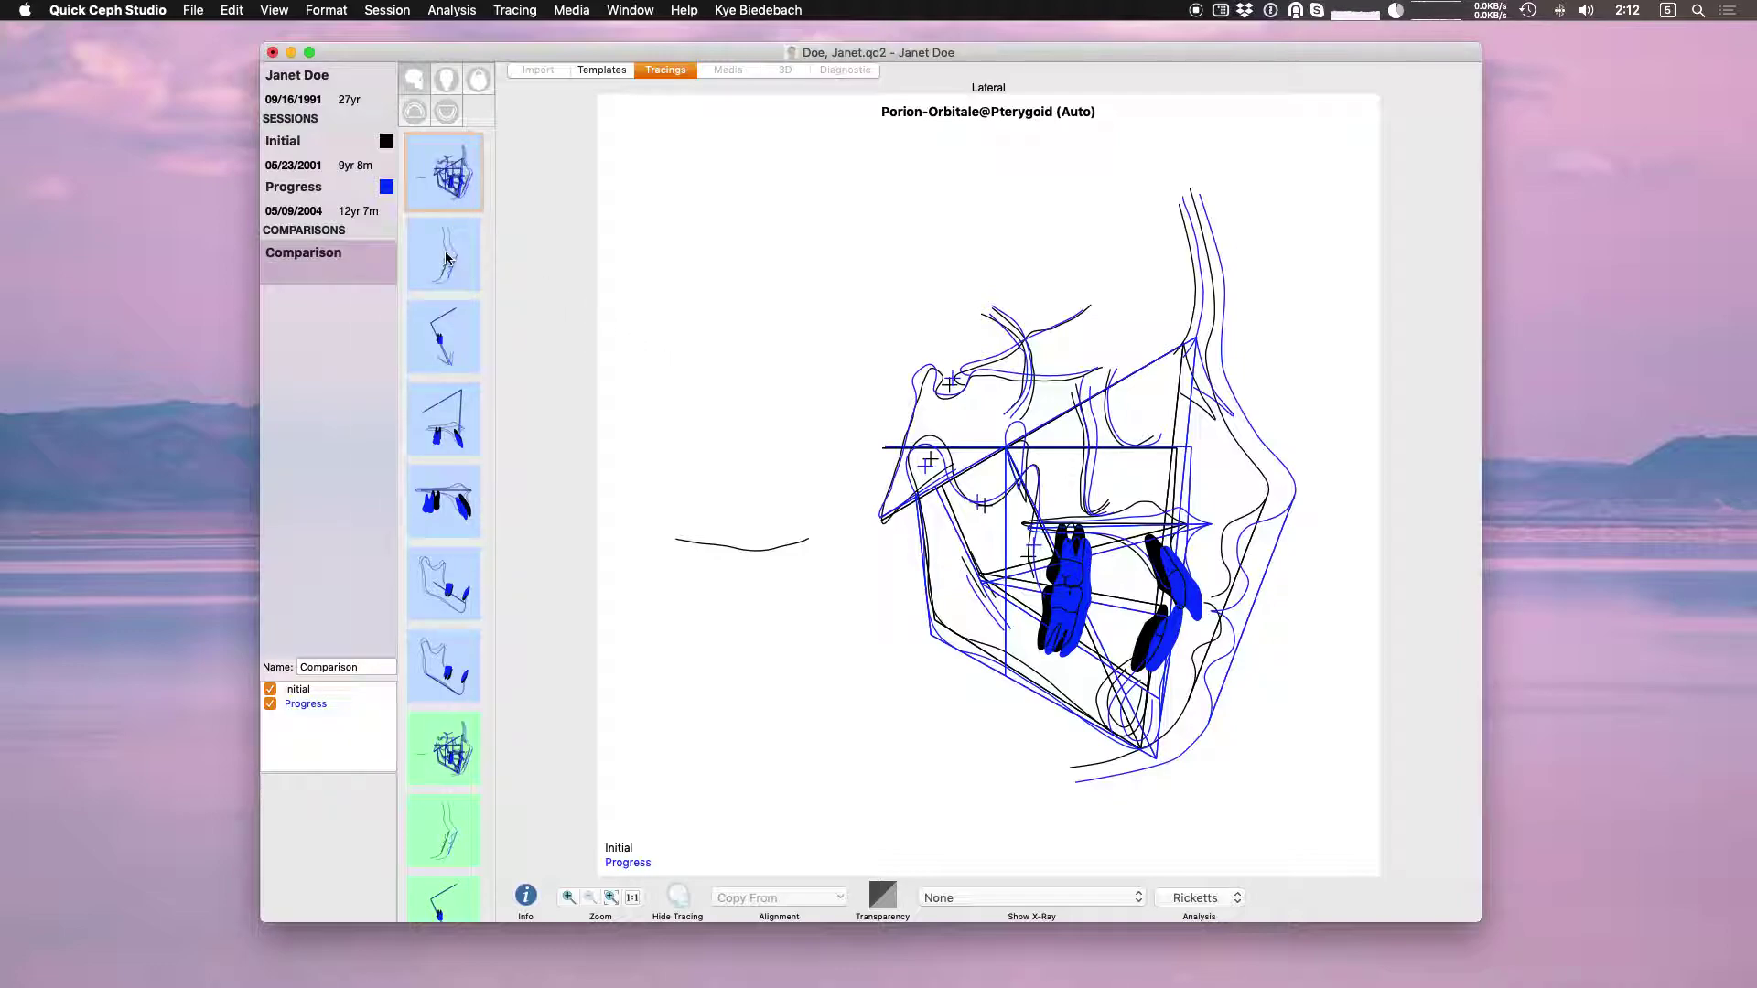
{"action": "left_click", "coordinate": [147, 8]}
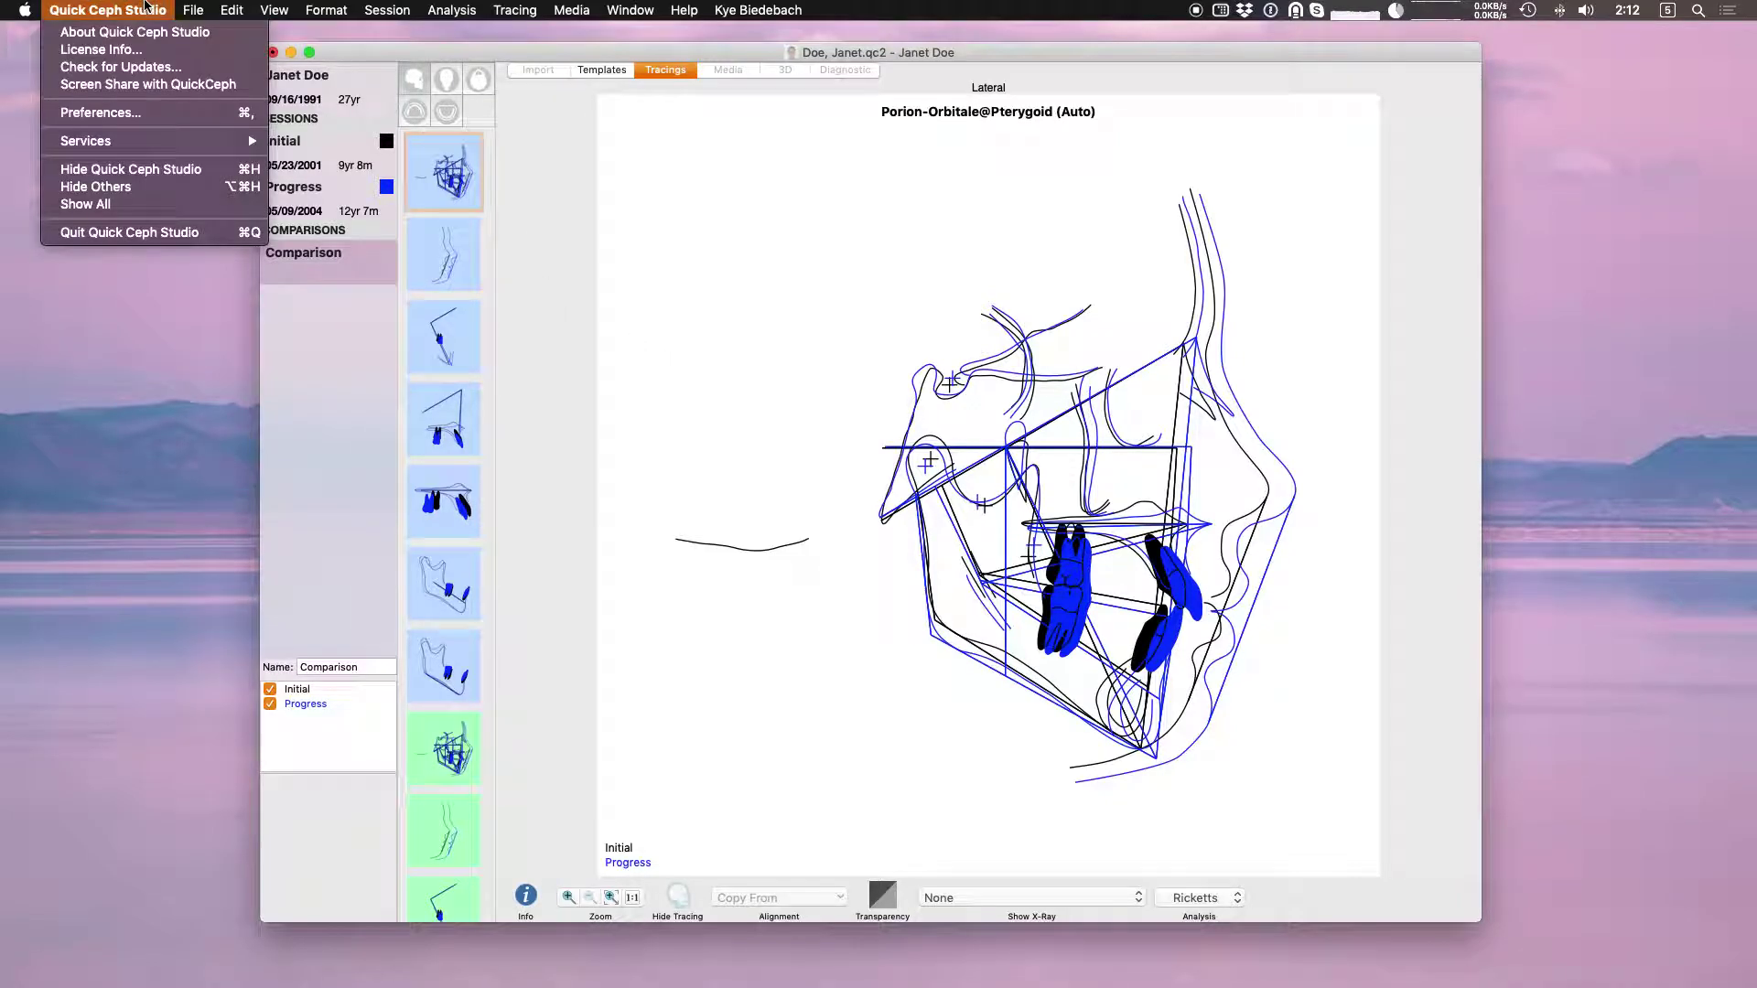
{"action": "left_click", "coordinate": [159, 112]}
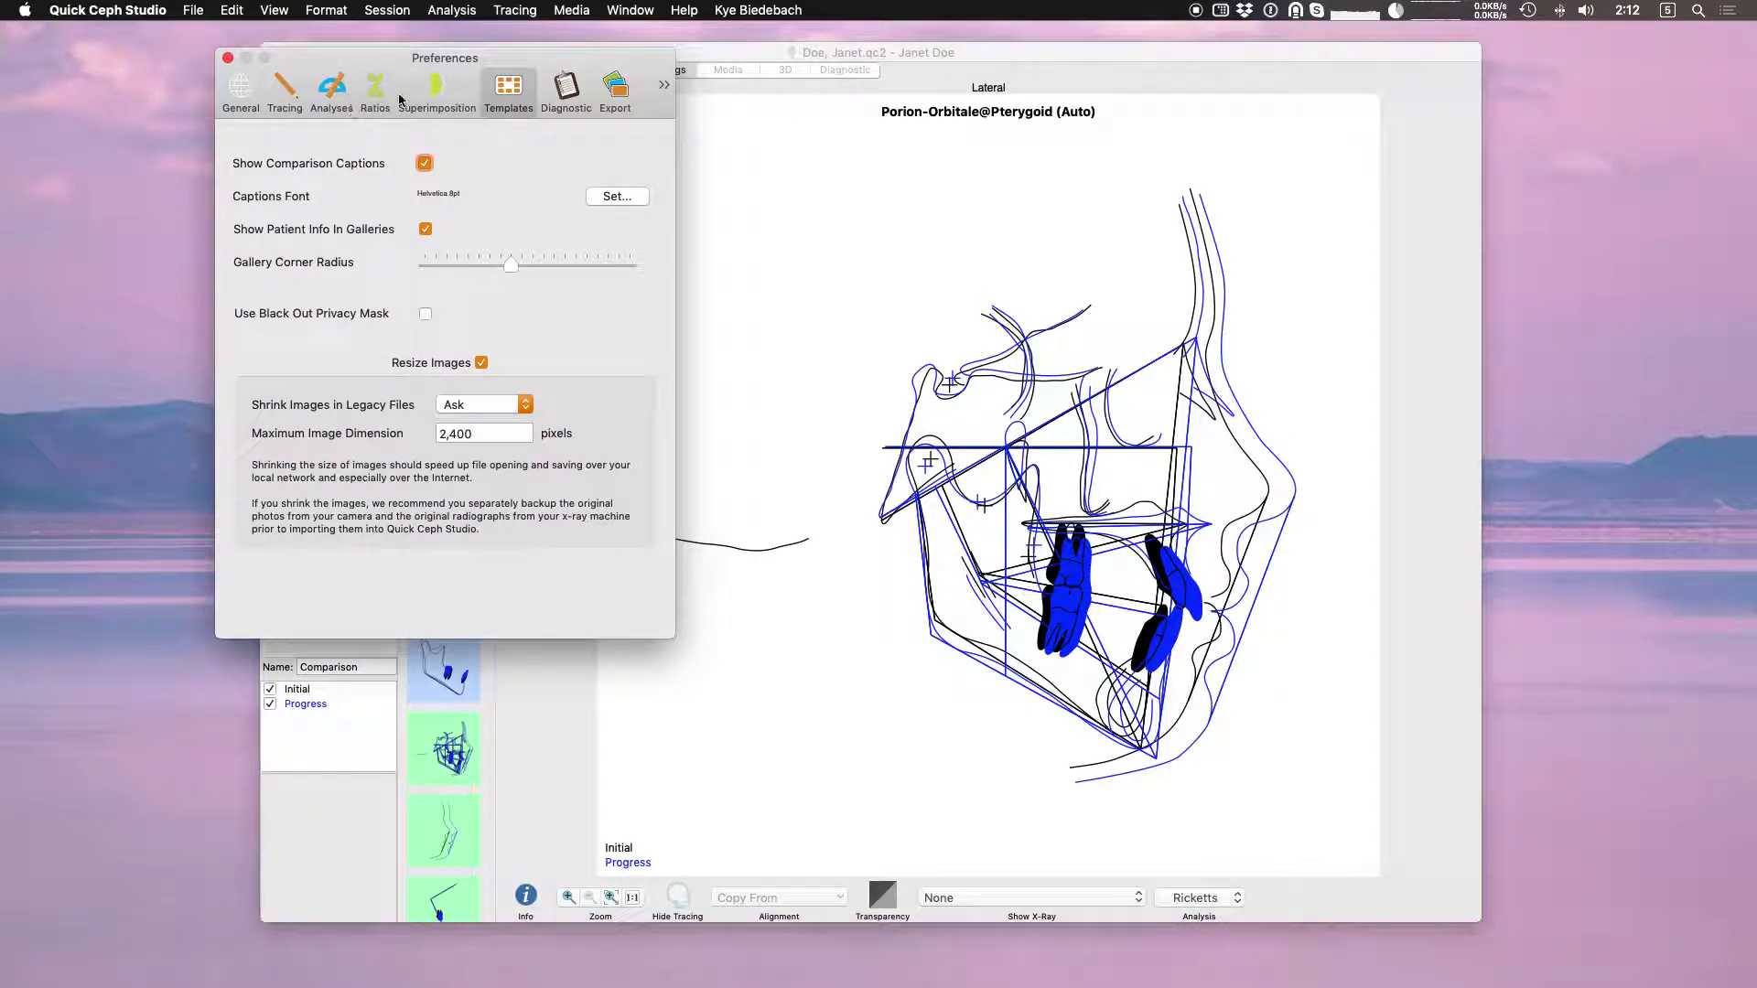
{"action": "left_click", "coordinate": [436, 91]}
{"action": "left_click_drag", "start_coordinate": [498, 61], "coordinate": [346, 137]}
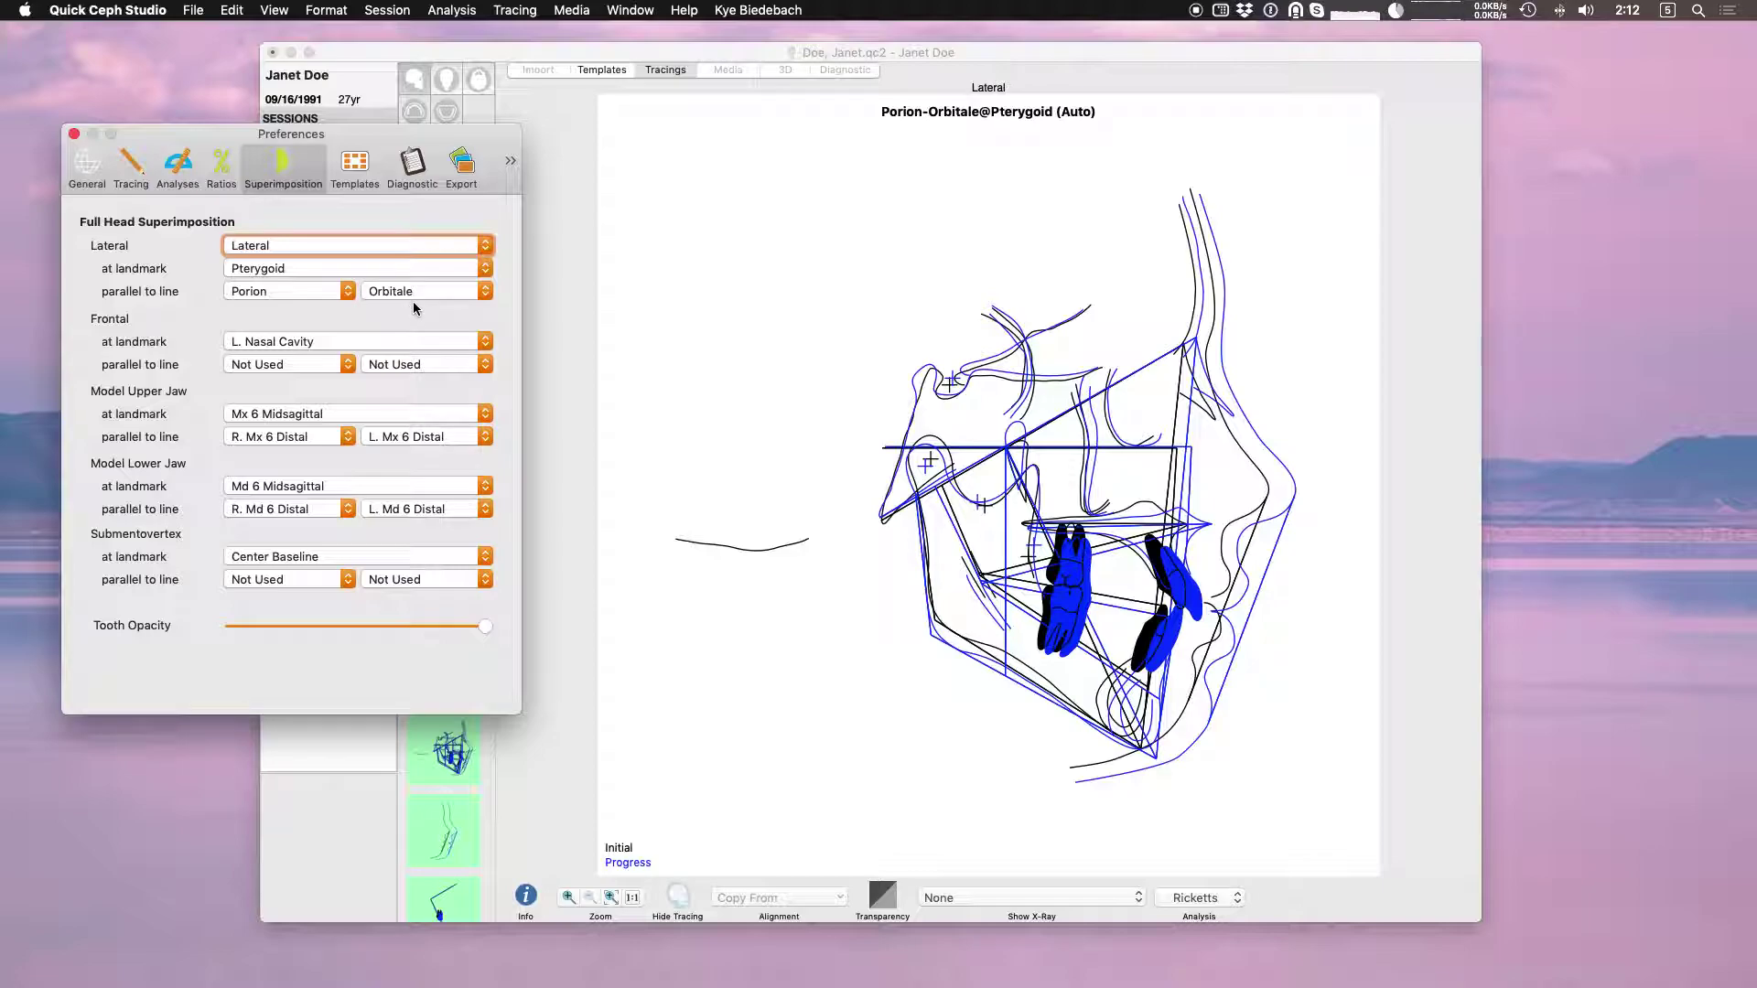
{"action": "left_click", "coordinate": [578, 51]}
{"action": "left_click_drag", "start_coordinate": [578, 51], "coordinate": [642, 51]}
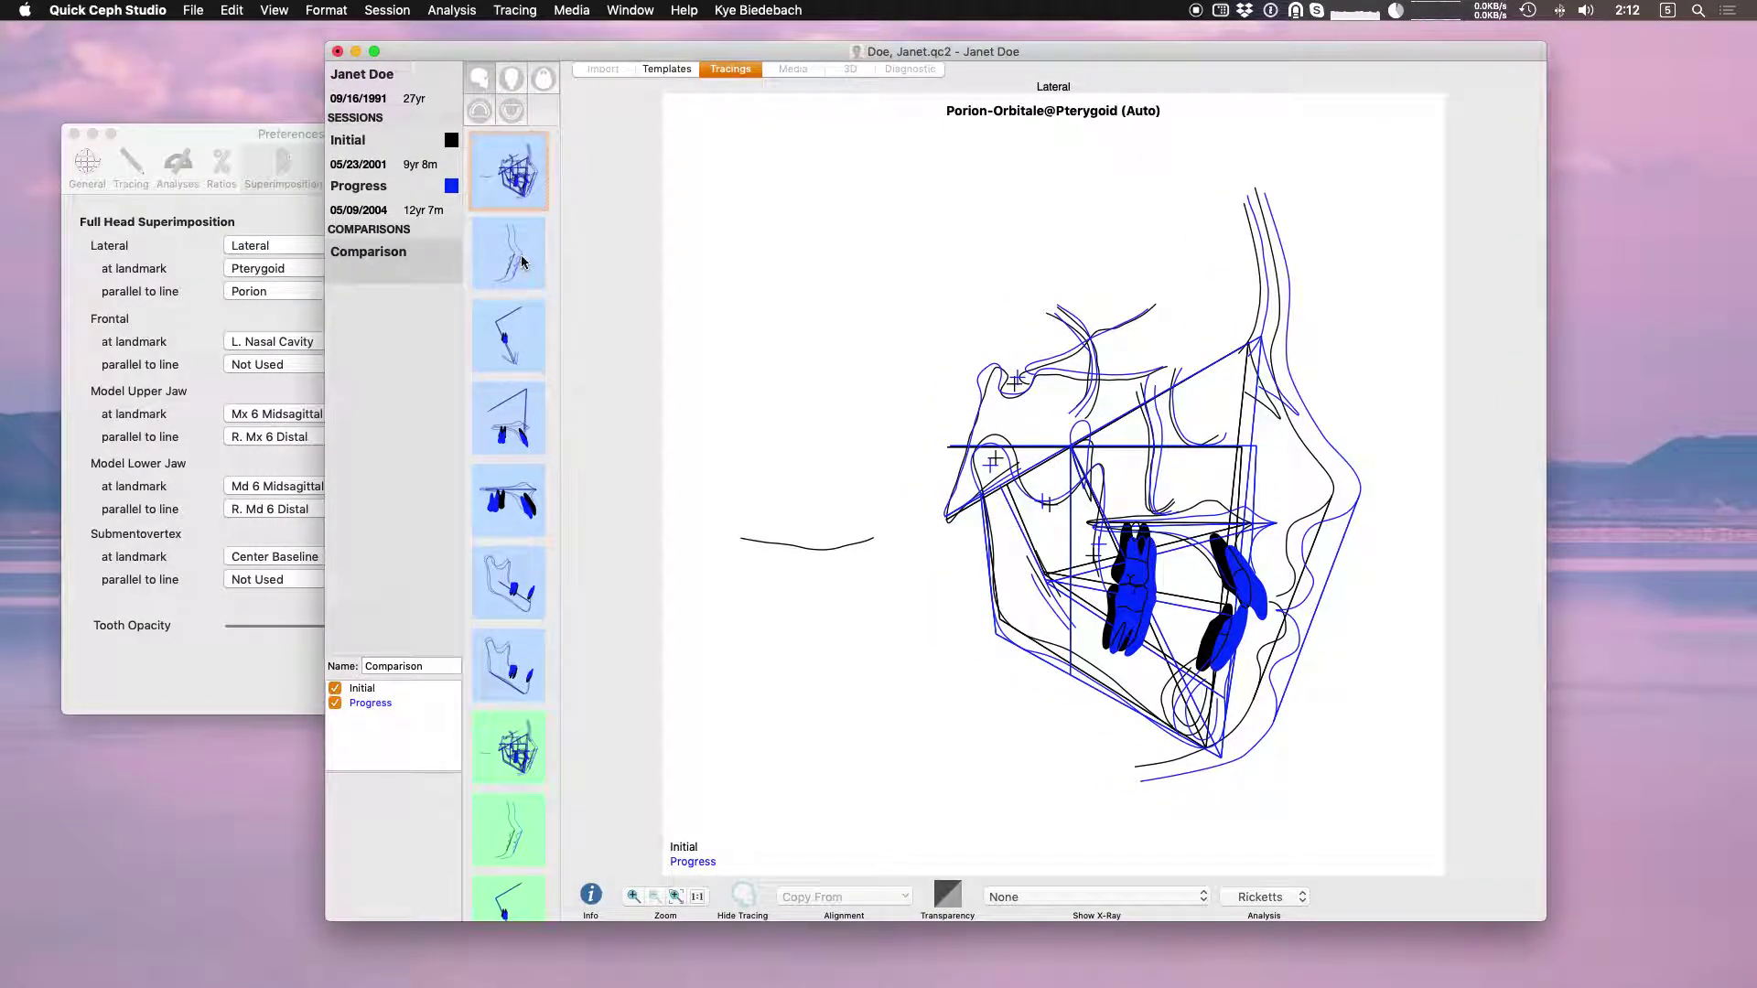
{"action": "left_click", "coordinate": [293, 265]}
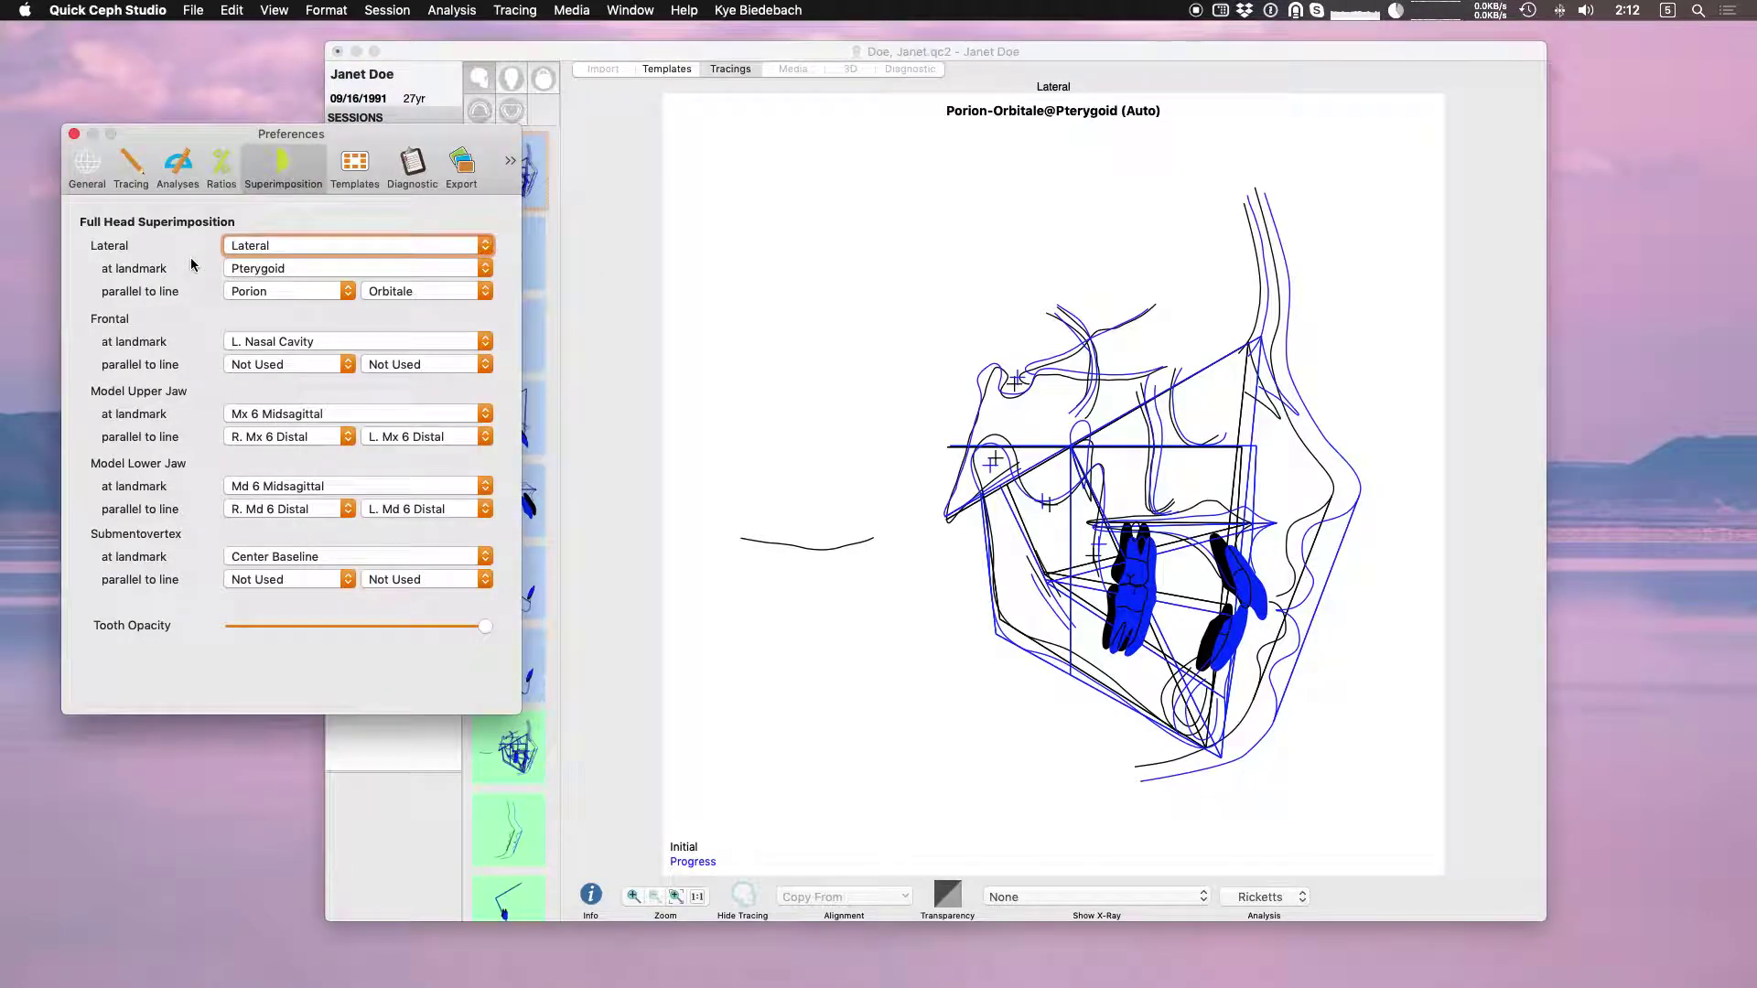
{"action": "left_click", "coordinate": [574, 240]}
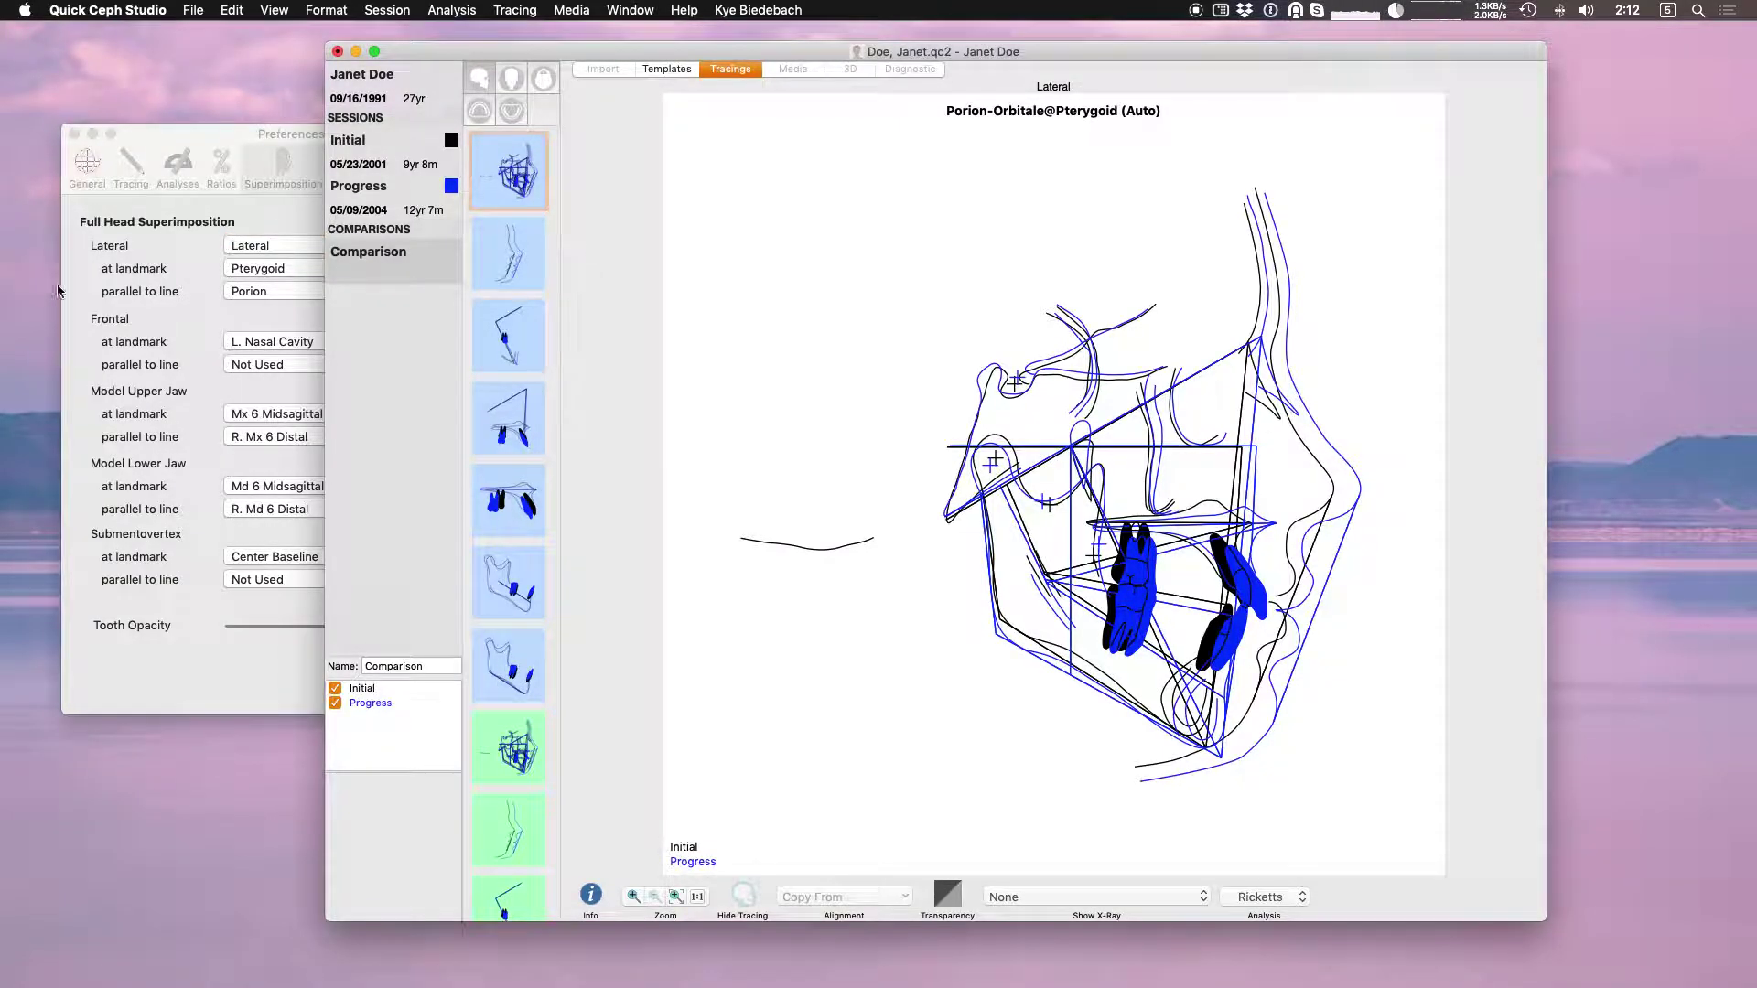
{"action": "left_click", "coordinate": [138, 344]}
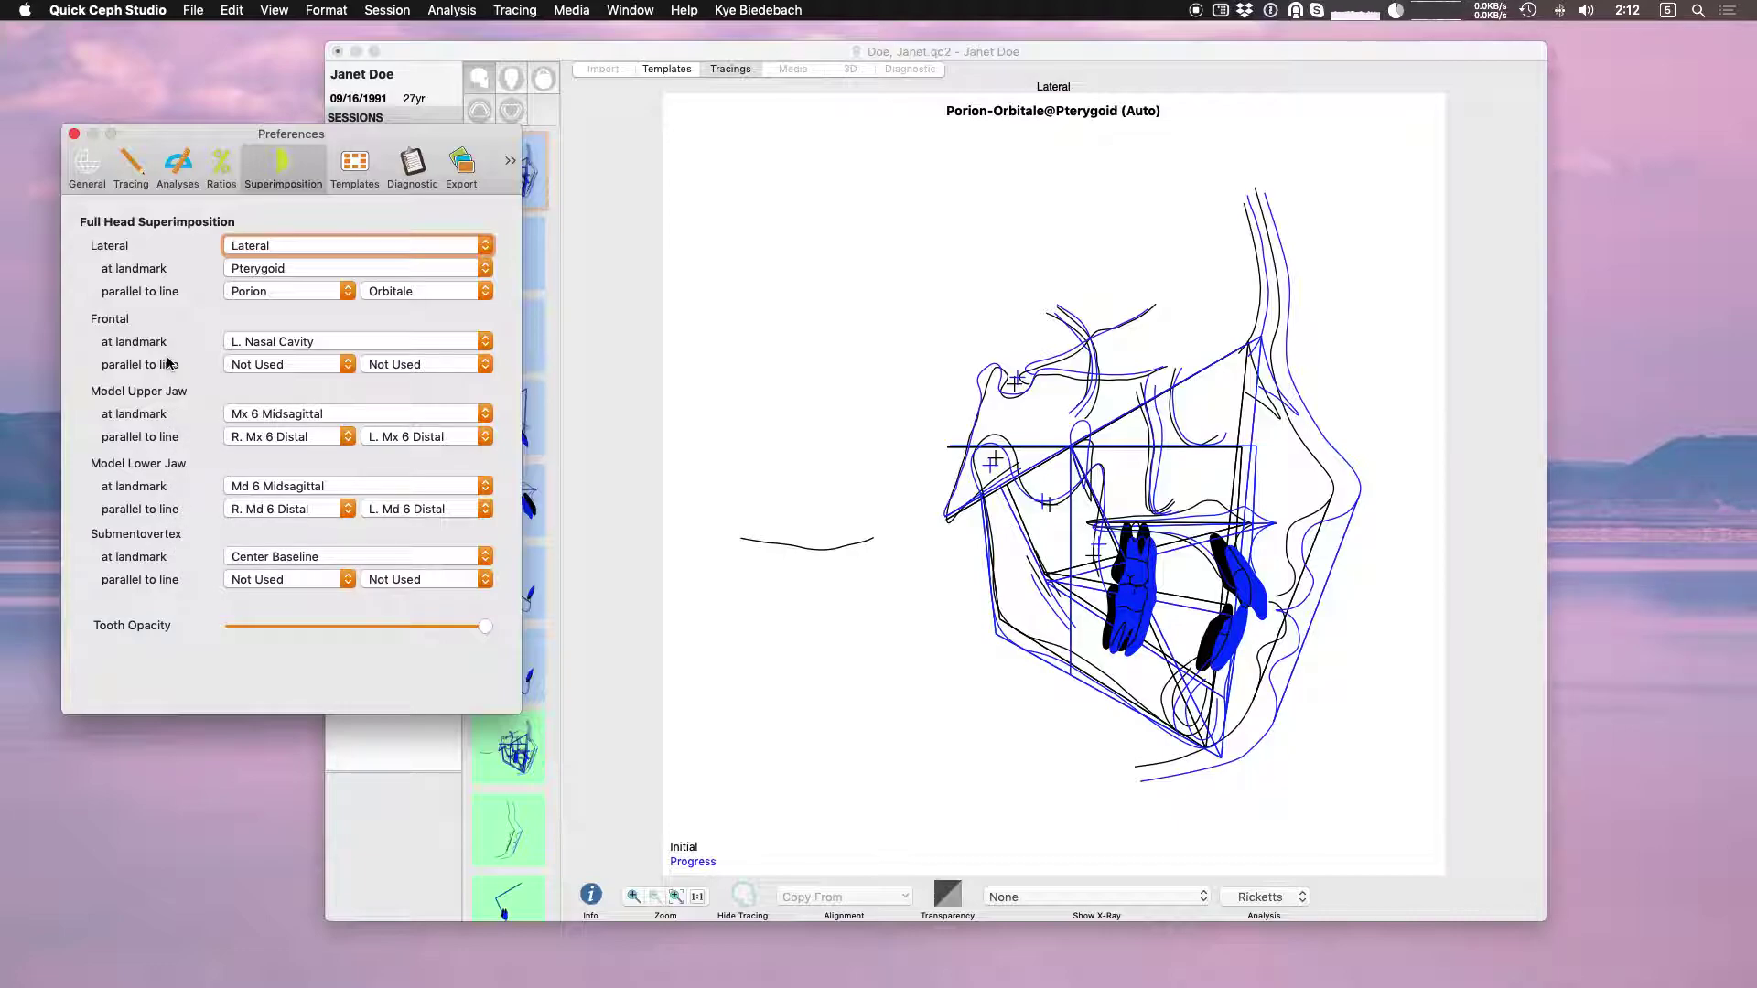
Close Preferences and review the Profile, Nasion-Basion and ANS-PNS@ANS superimpositions
{"action": "left_click", "coordinate": [74, 135]}
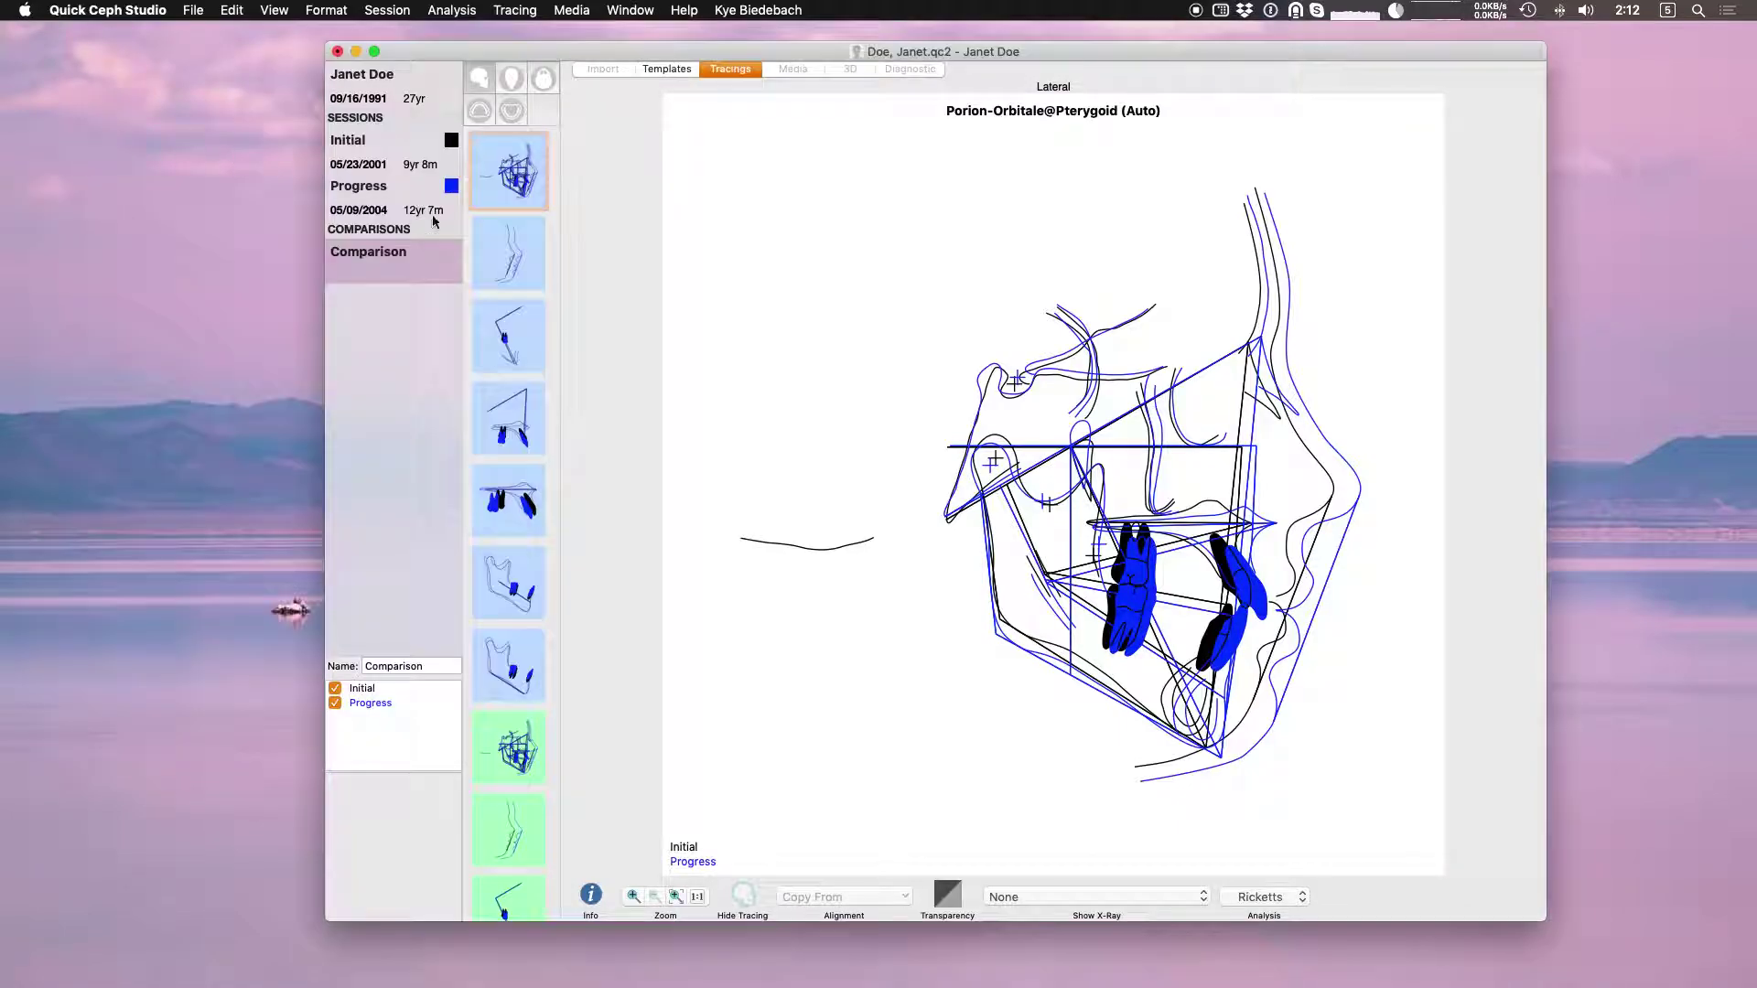
{"action": "left_click", "coordinate": [517, 260]}
{"action": "left_click", "coordinate": [514, 357]}
{"action": "left_click", "coordinate": [519, 411]}
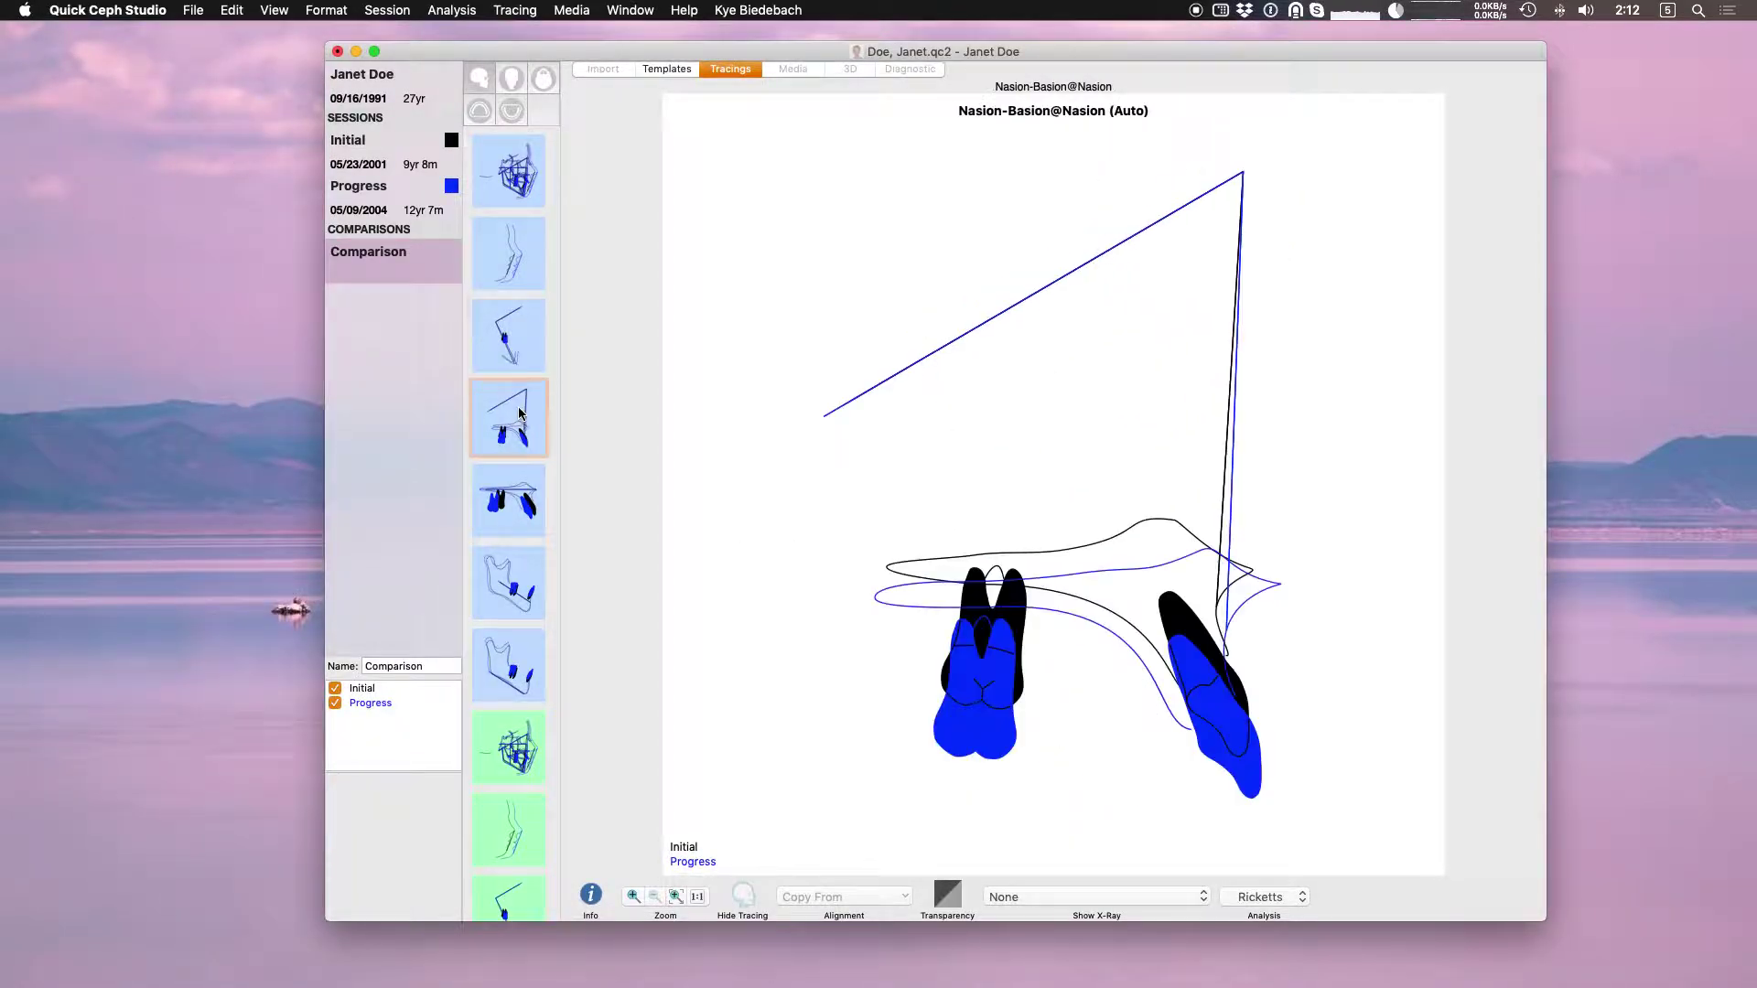
{"action": "left_click", "coordinate": [539, 502]}
Step through the remaining superimpositions, ending on the Craniofacial Composite
{"action": "left_click", "coordinate": [504, 588]}
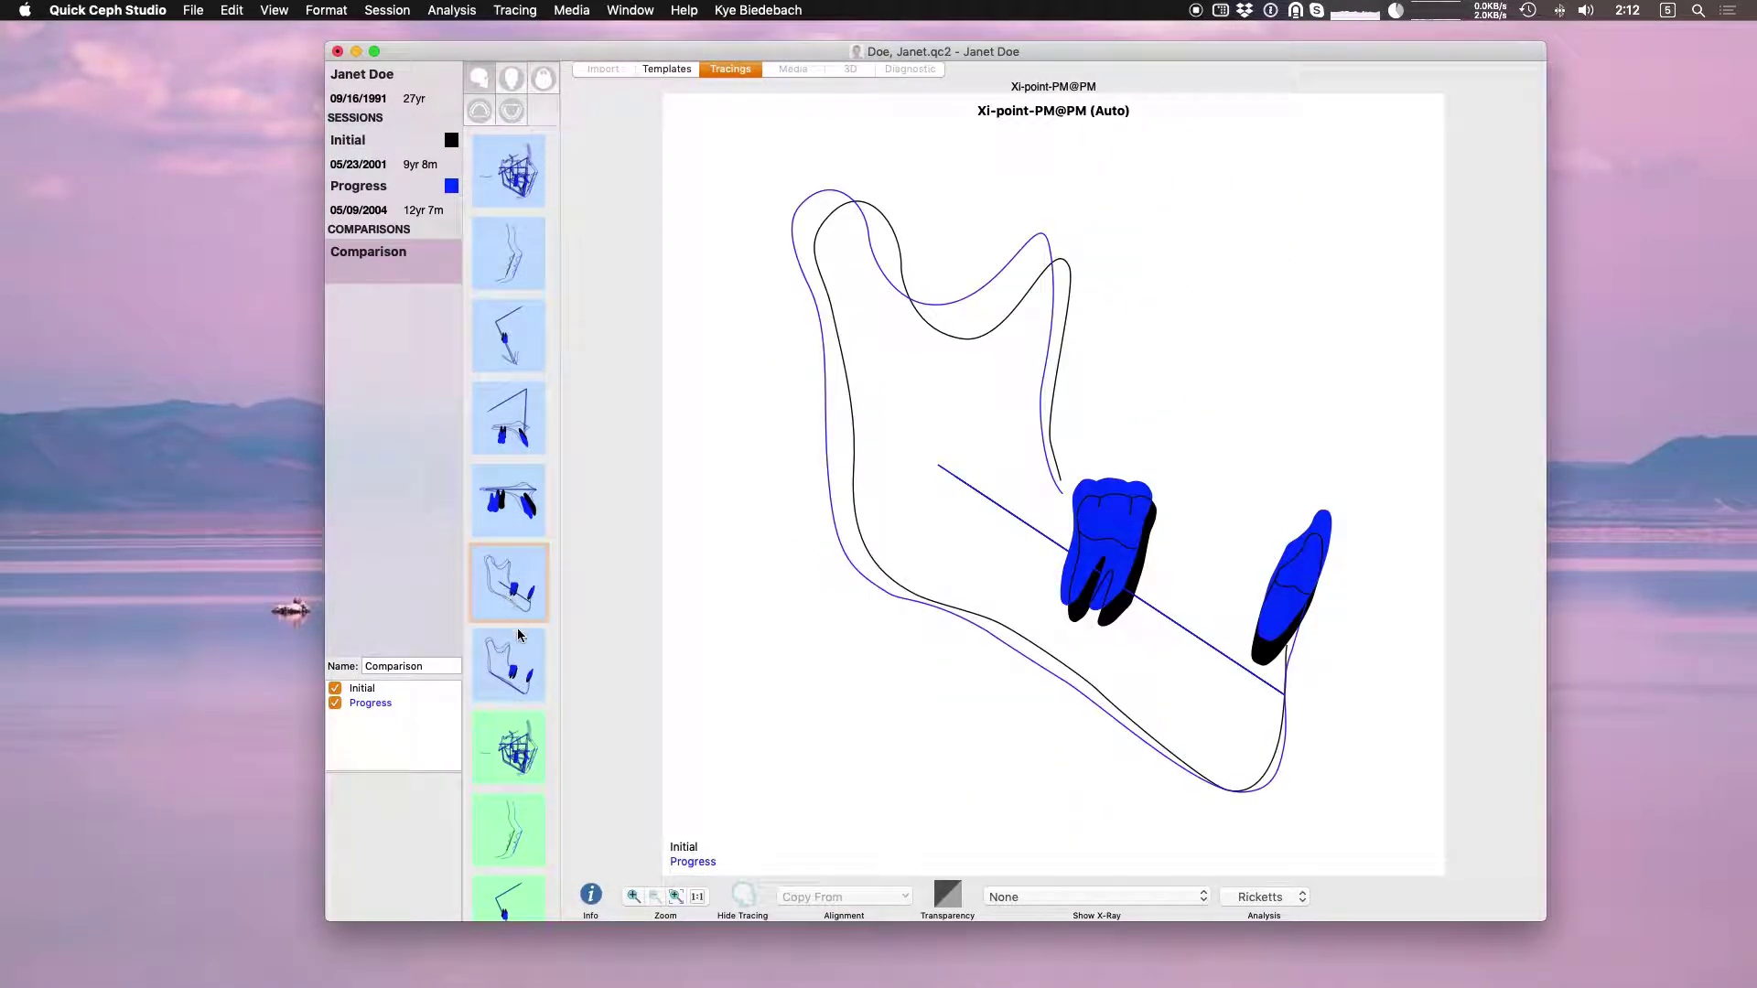
{"action": "left_click", "coordinate": [522, 641]}
{"action": "left_click", "coordinate": [516, 596]}
{"action": "left_click", "coordinate": [510, 513]}
{"action": "left_click", "coordinate": [522, 424]}
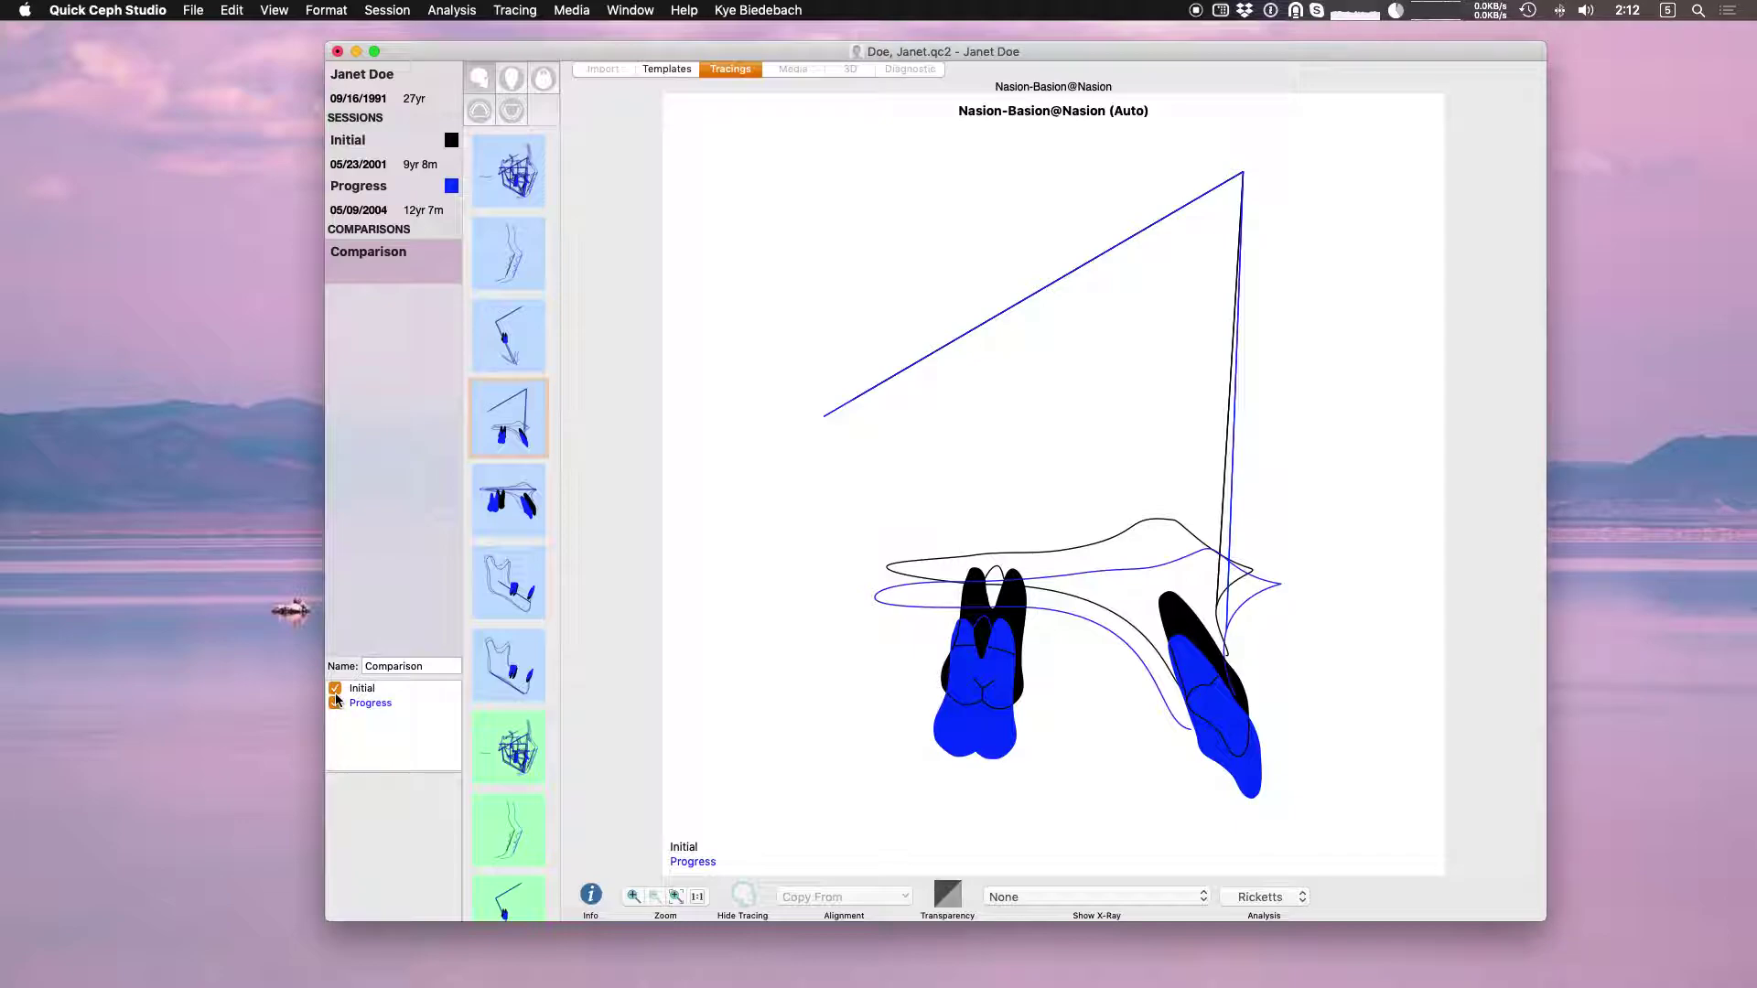
{"action": "left_click", "coordinate": [492, 741]}
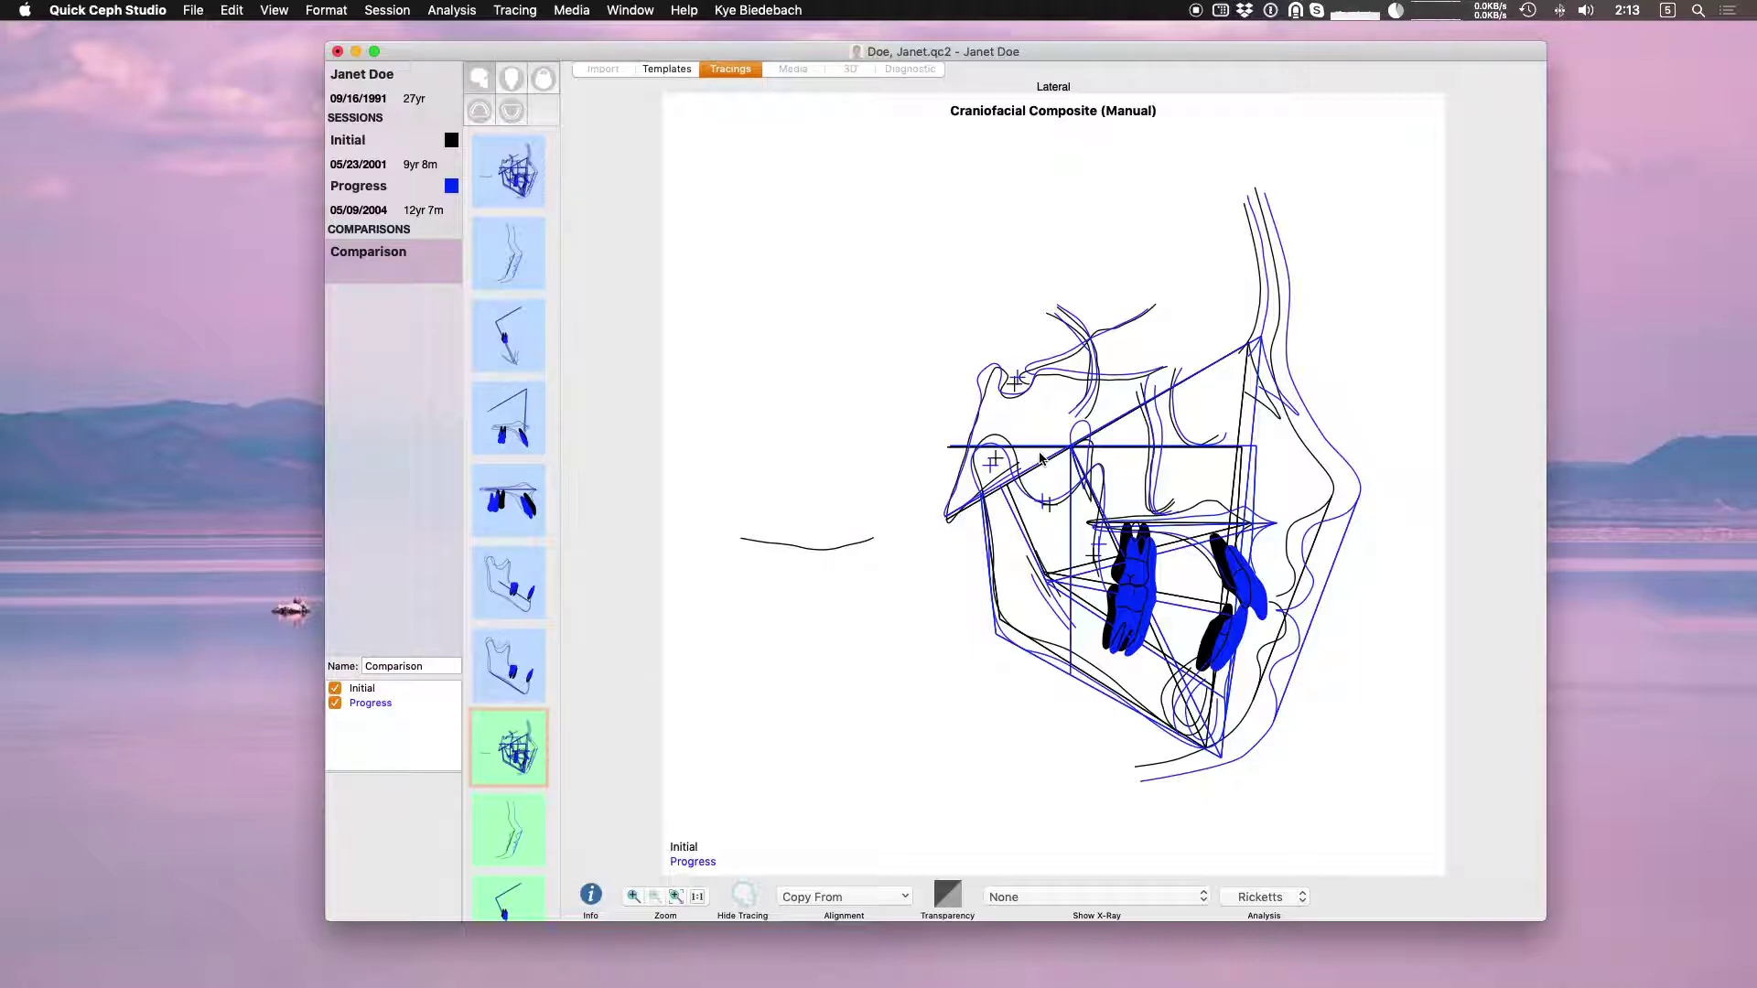
Flip between the Profile comparison and the Craniofacial Composite
{"action": "left_click", "coordinate": [526, 791]}
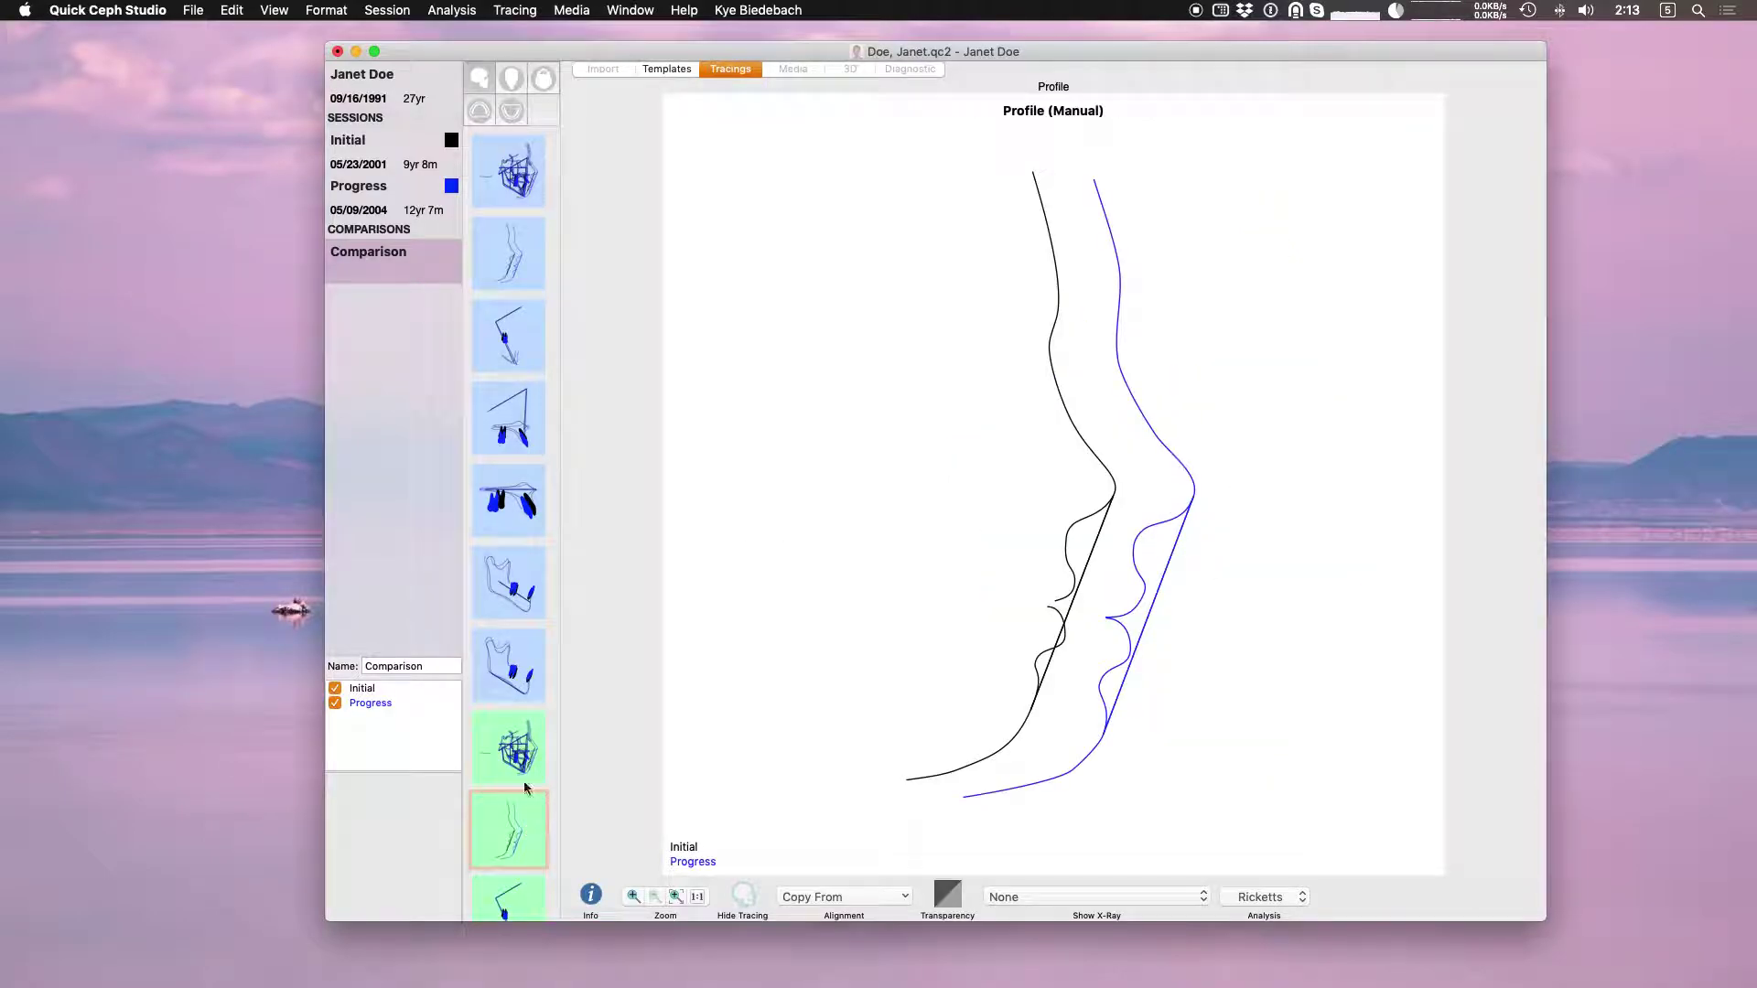
{"action": "left_click", "coordinate": [520, 760]}
{"action": "left_click", "coordinate": [508, 829]}
{"action": "left_click", "coordinate": [513, 758]}
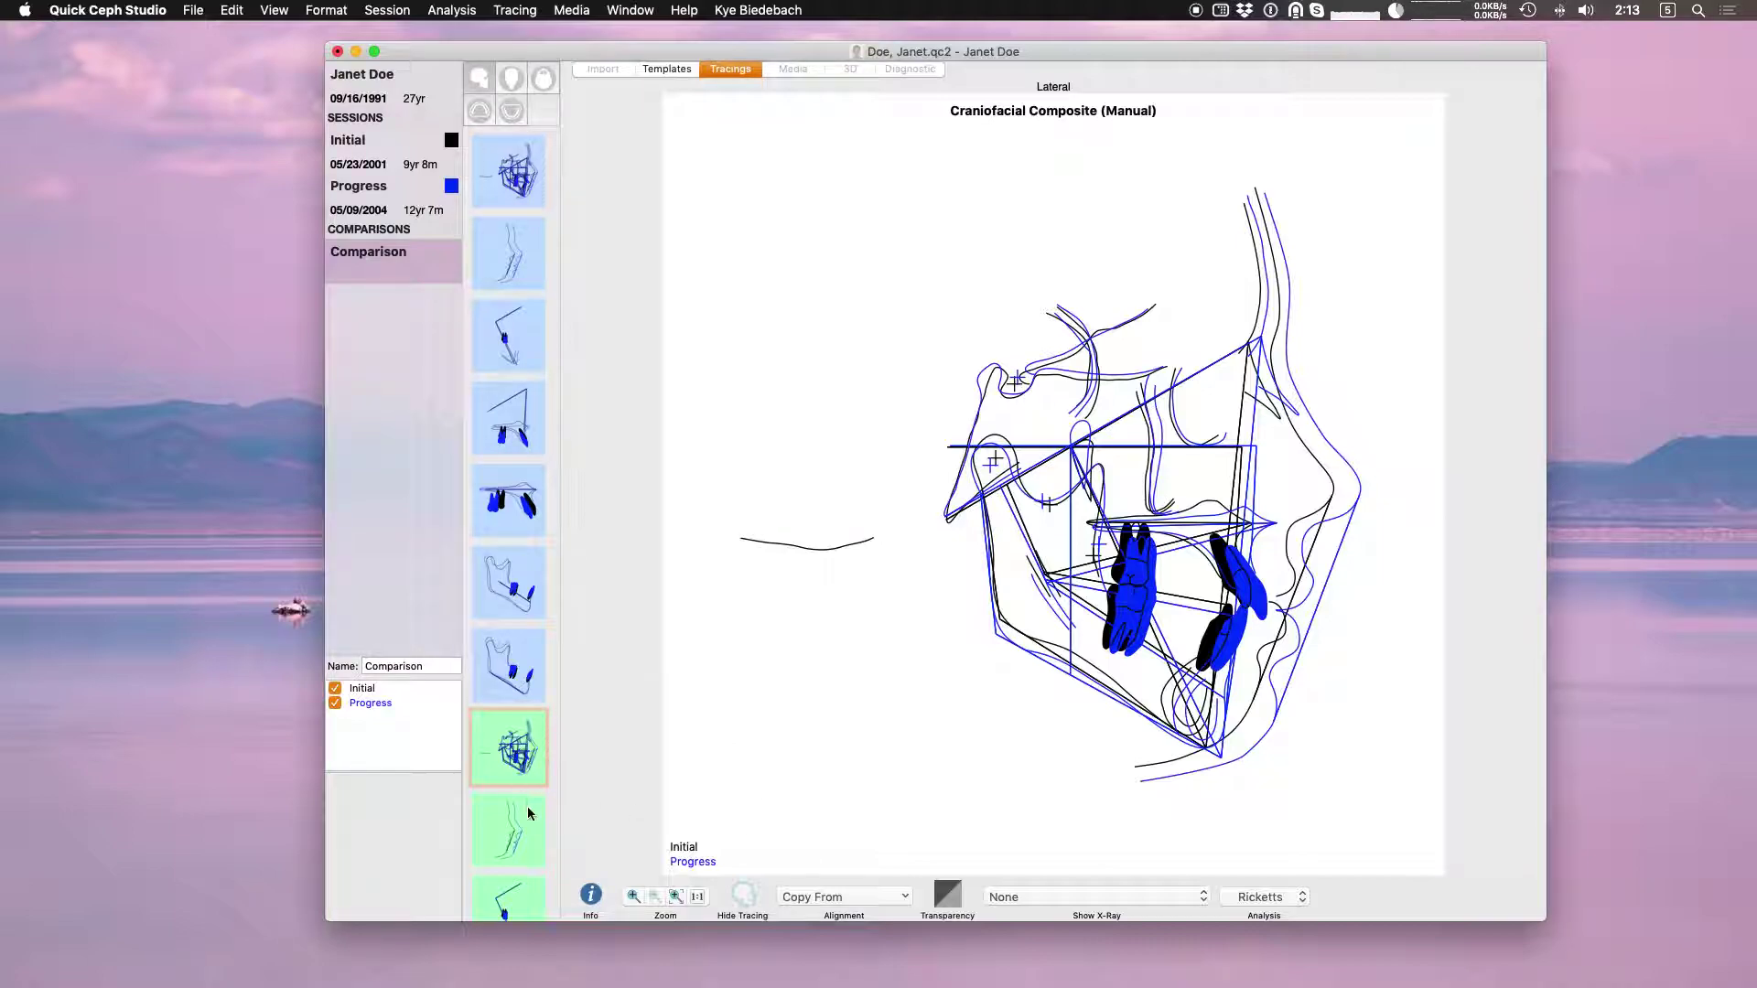
Copy the Xi-point-PM@PM (Manual) alignment onto the Craniofacial Composite after trying Lateral (Auto)
{"action": "left_click", "coordinate": [829, 898]}
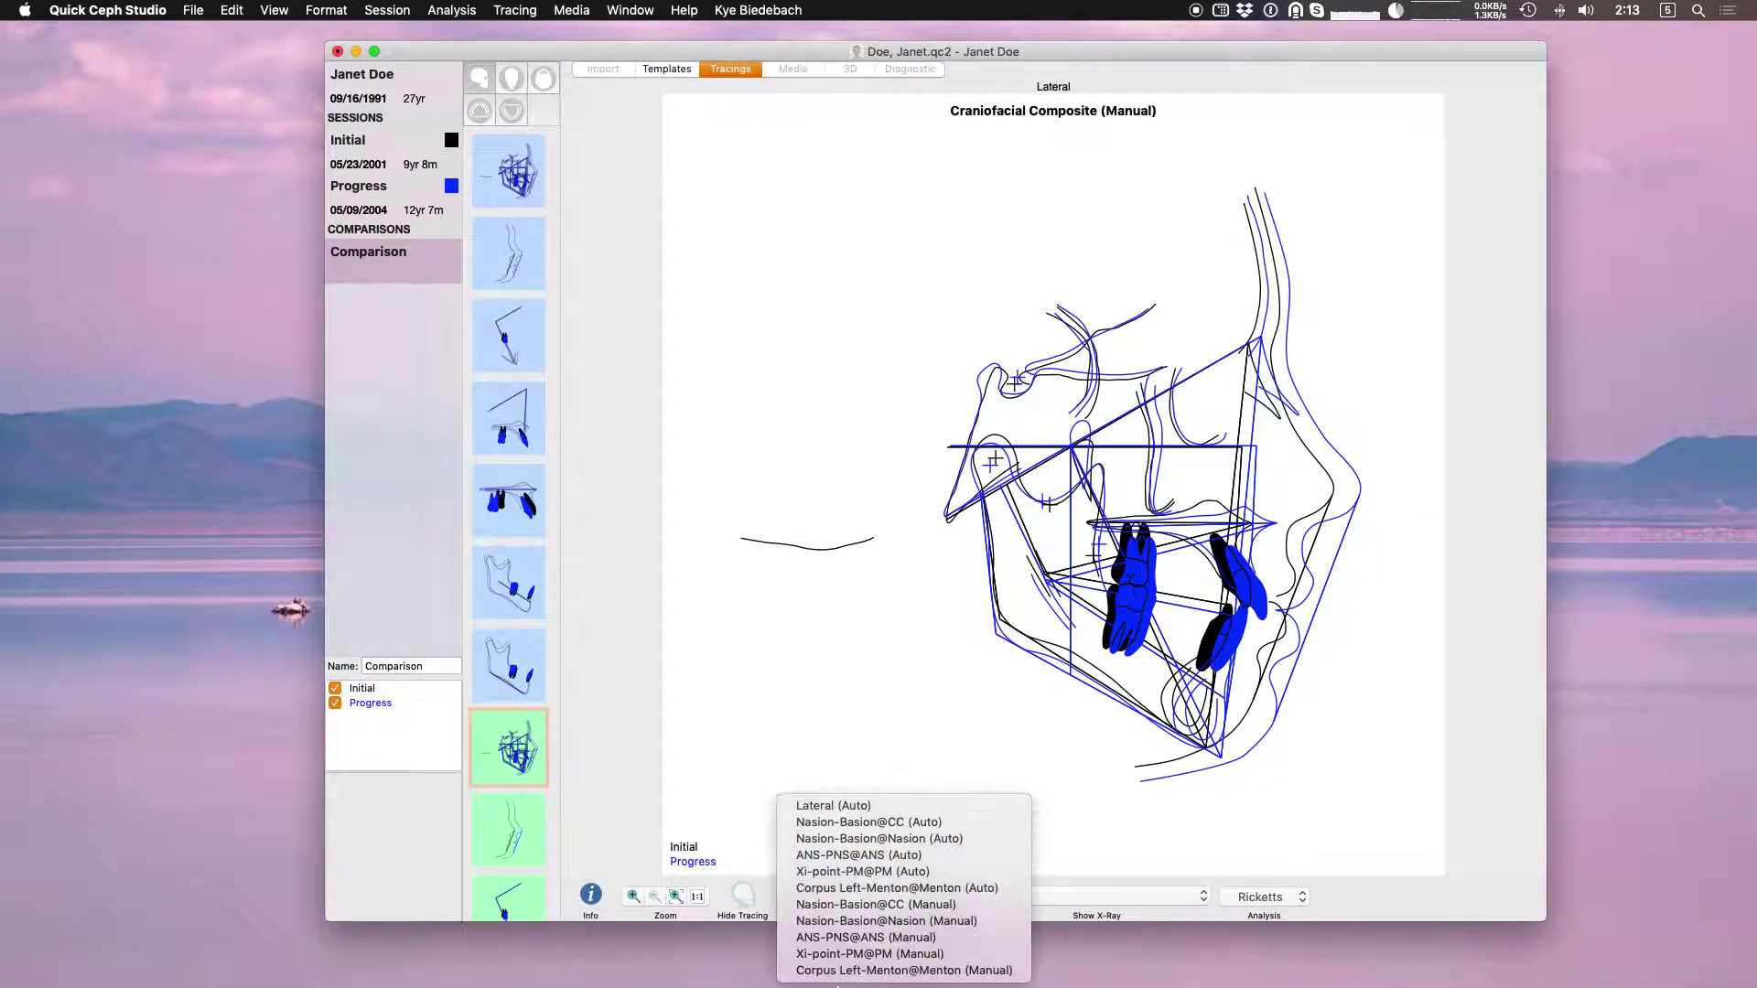
{"action": "left_click", "coordinate": [856, 806]}
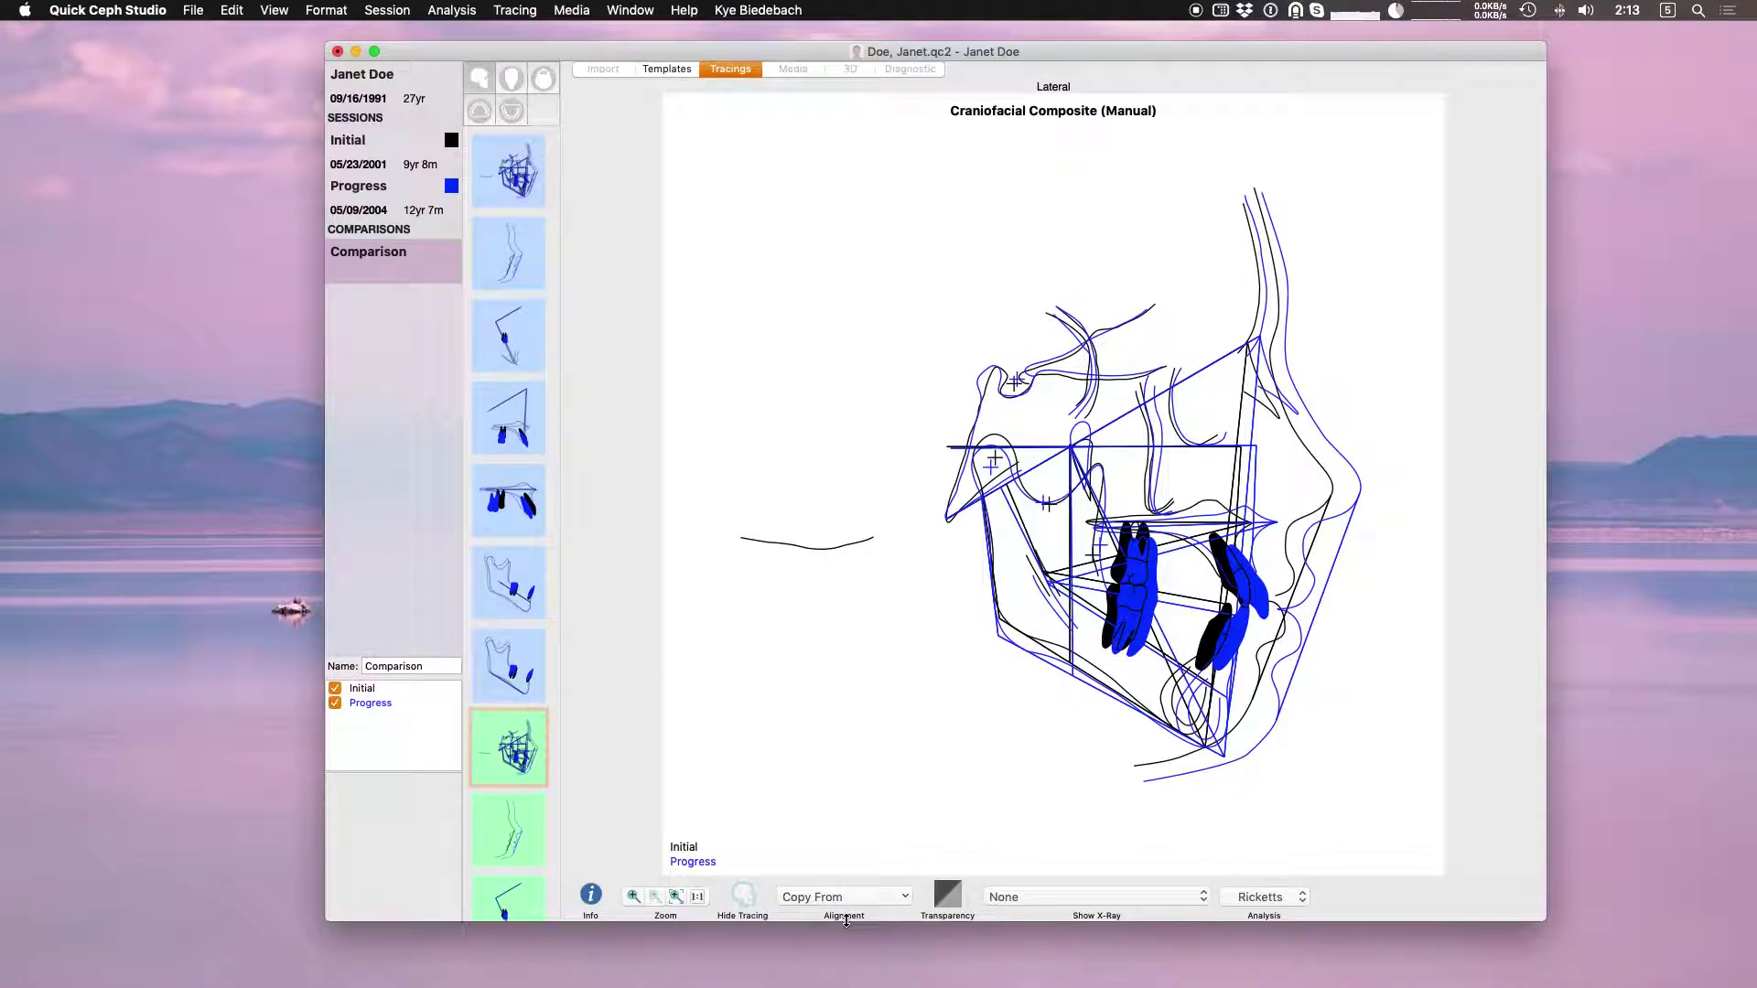
{"action": "left_click", "coordinate": [849, 897]}
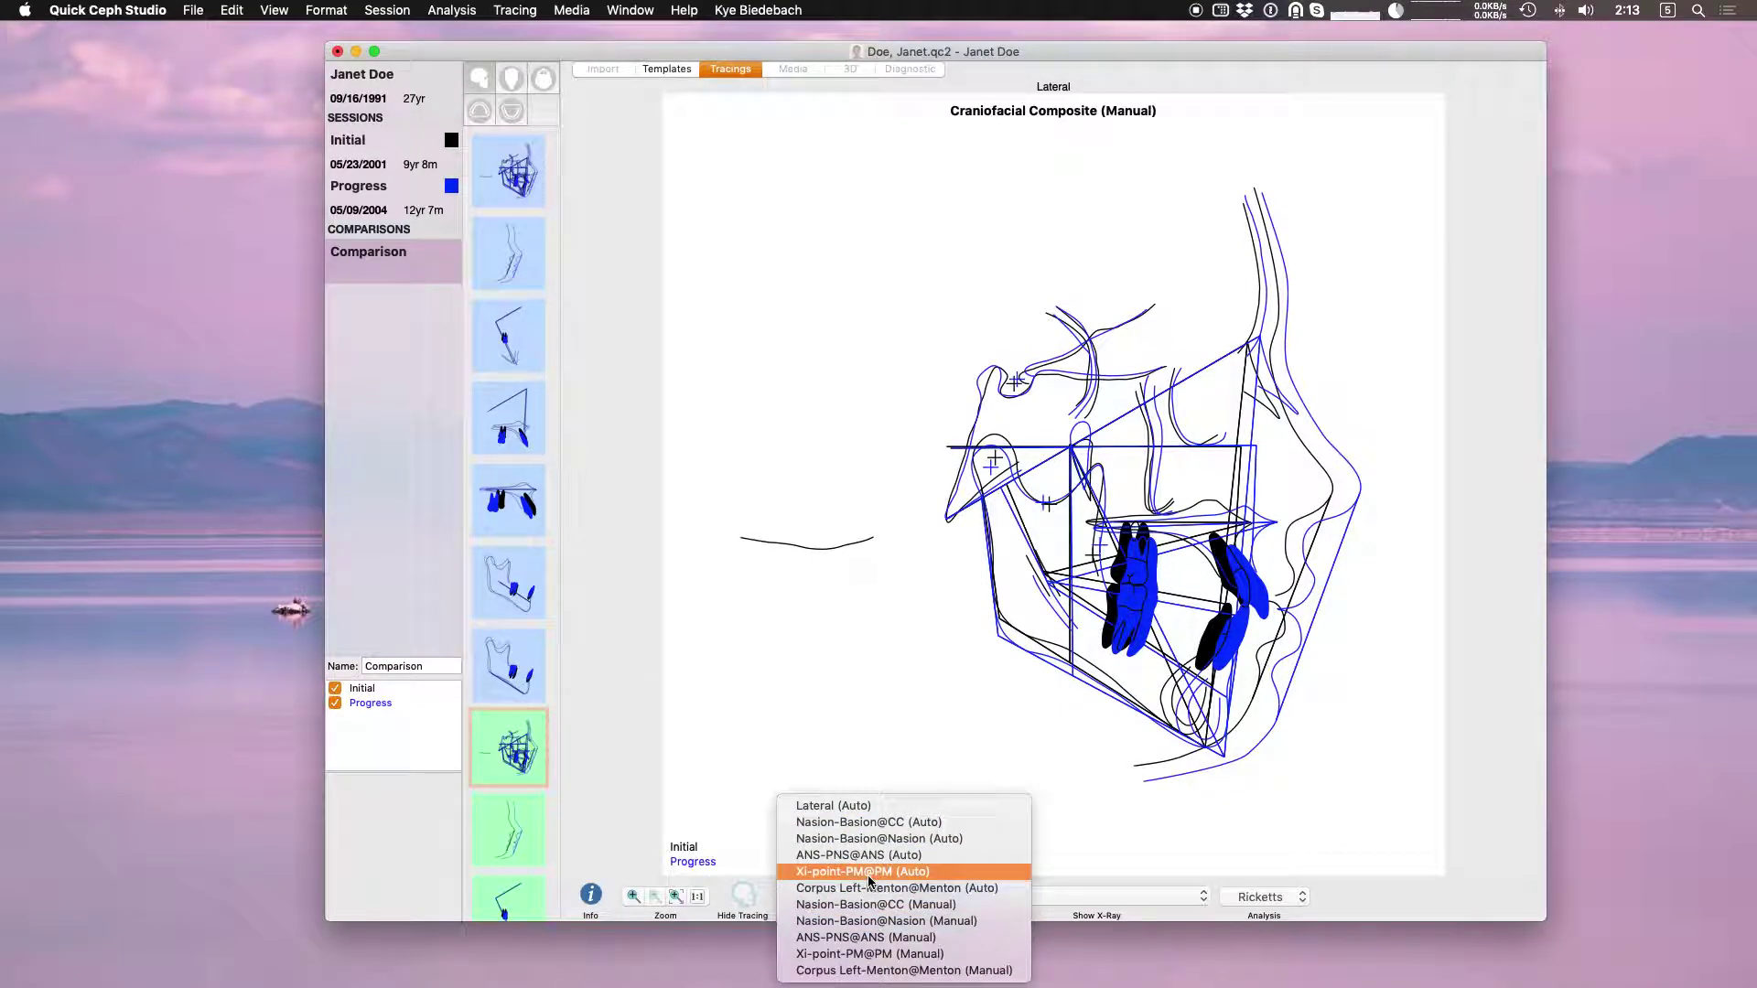
{"action": "left_click", "coordinate": [864, 872]}
{"action": "left_click", "coordinate": [862, 901]}
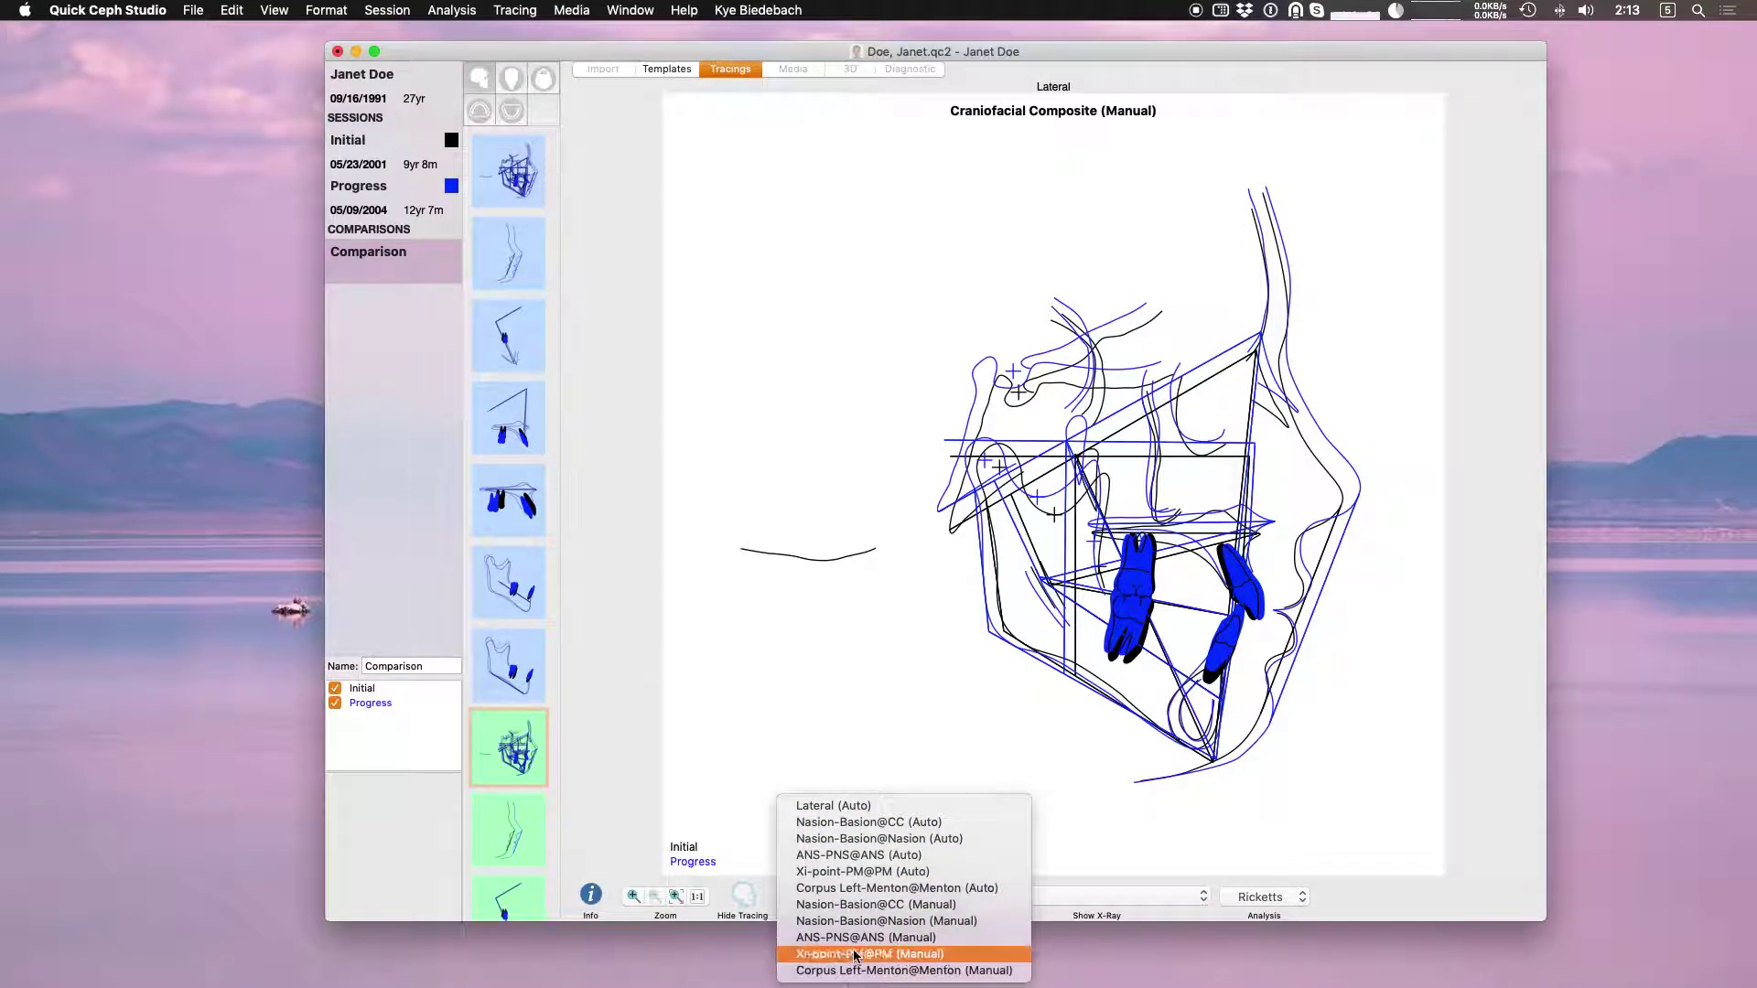
{"action": "left_click", "coordinate": [856, 921]}
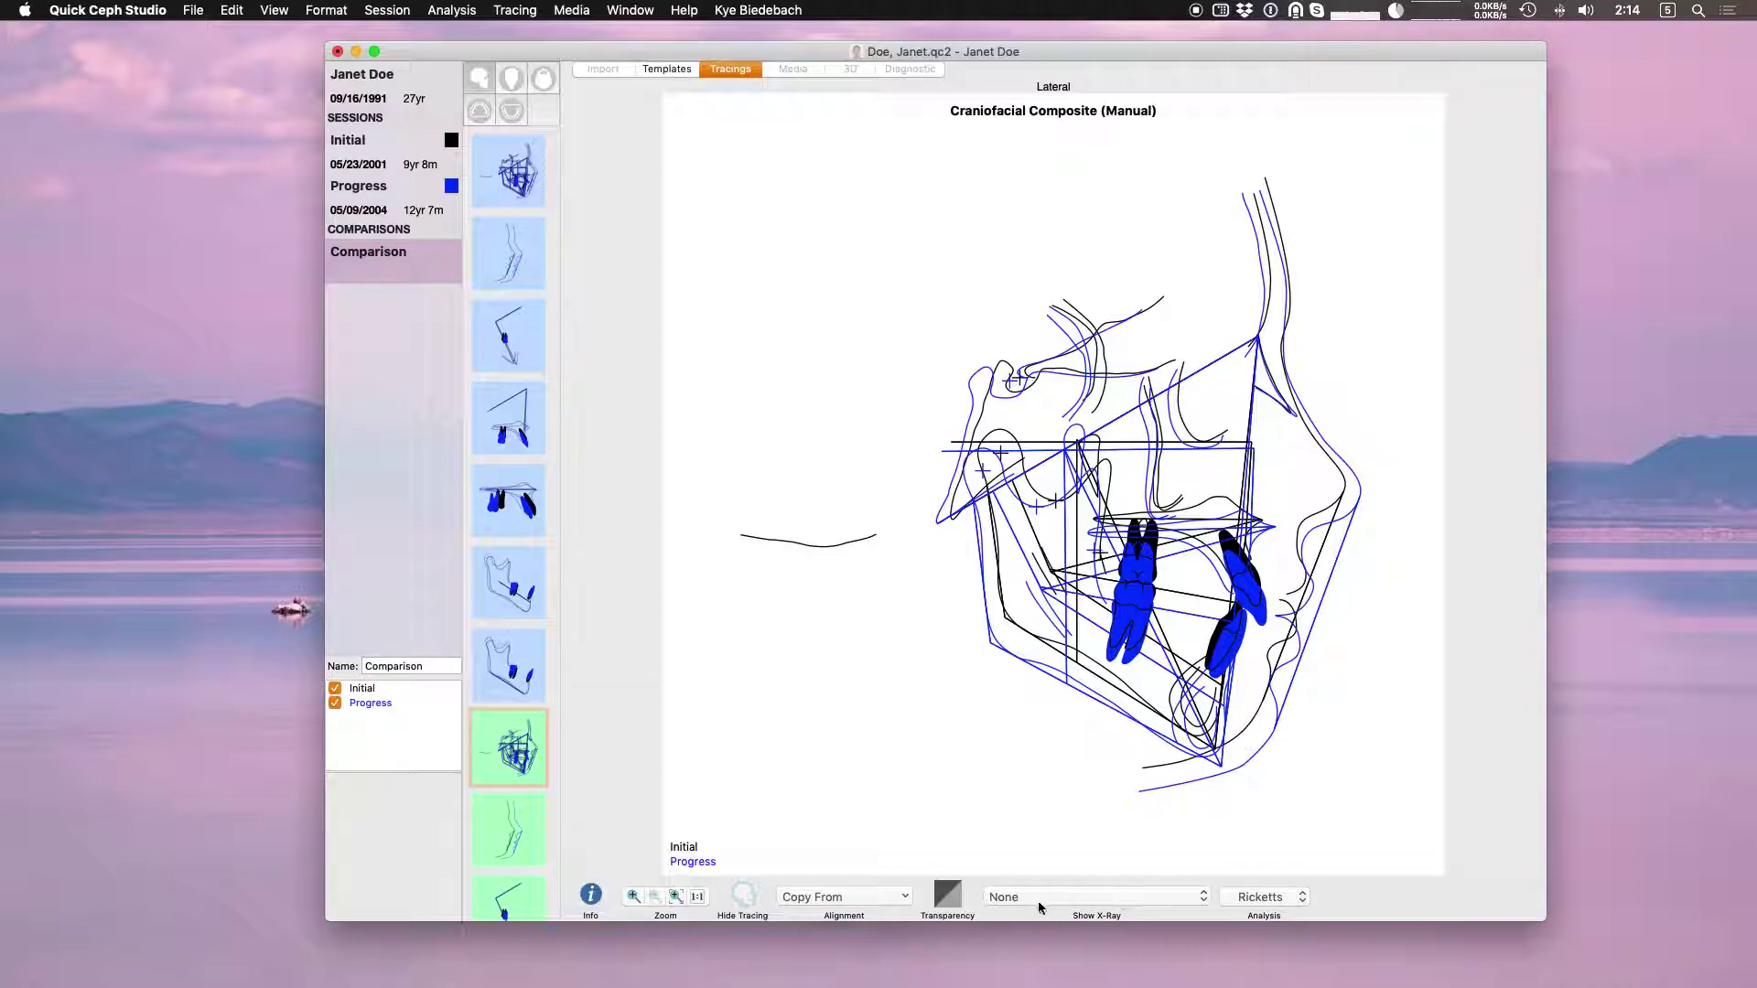
Show the Progress X-ray beneath the composite tracings and nudge it toward them
{"action": "left_click", "coordinate": [1150, 905]}
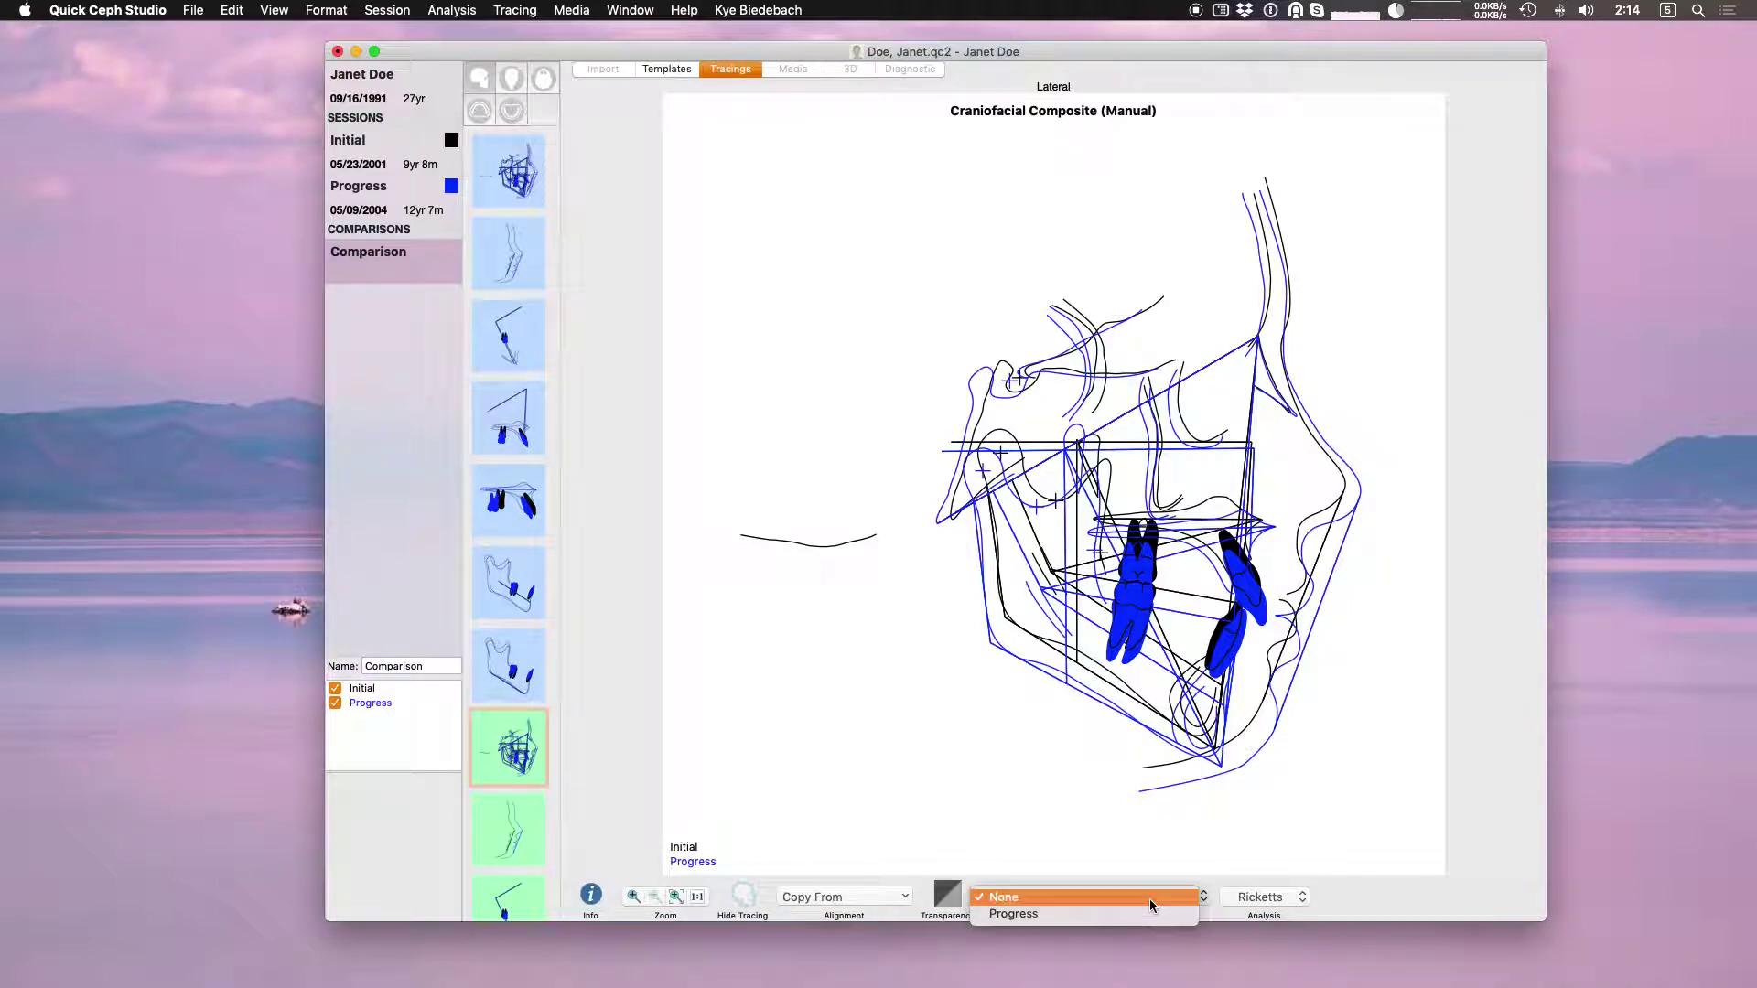
{"action": "left_click", "coordinate": [1087, 915]}
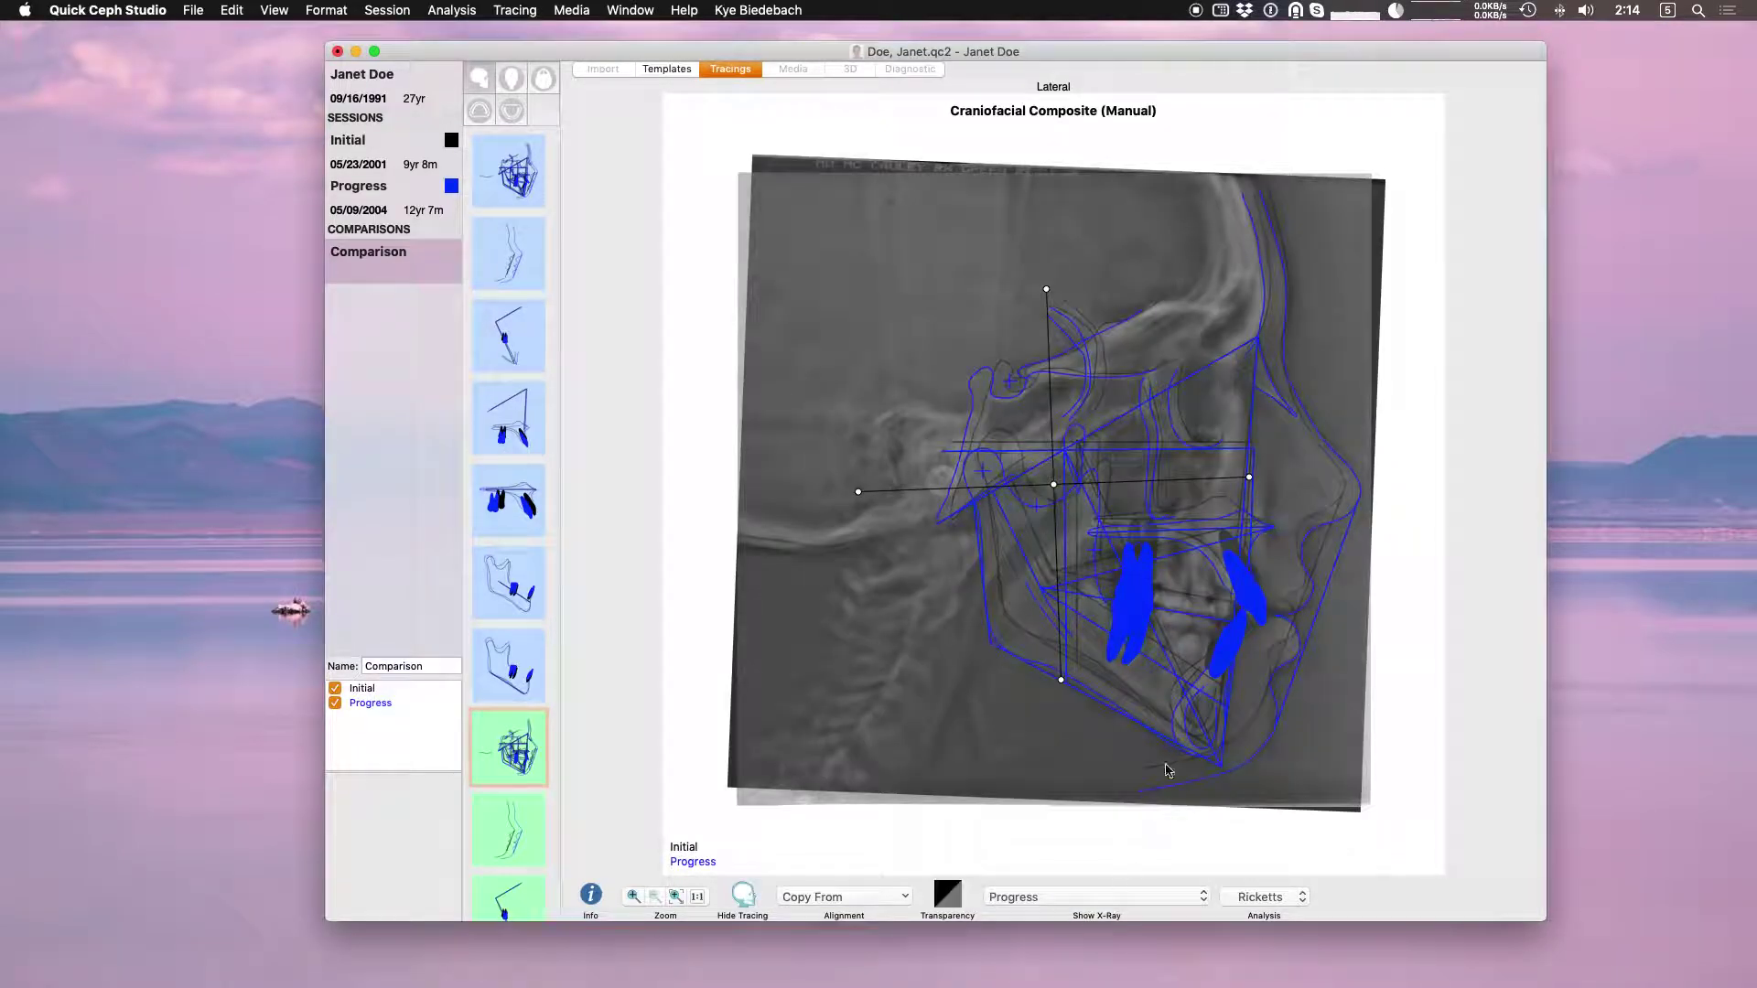
{"action": "left_click", "coordinate": [1170, 677]}
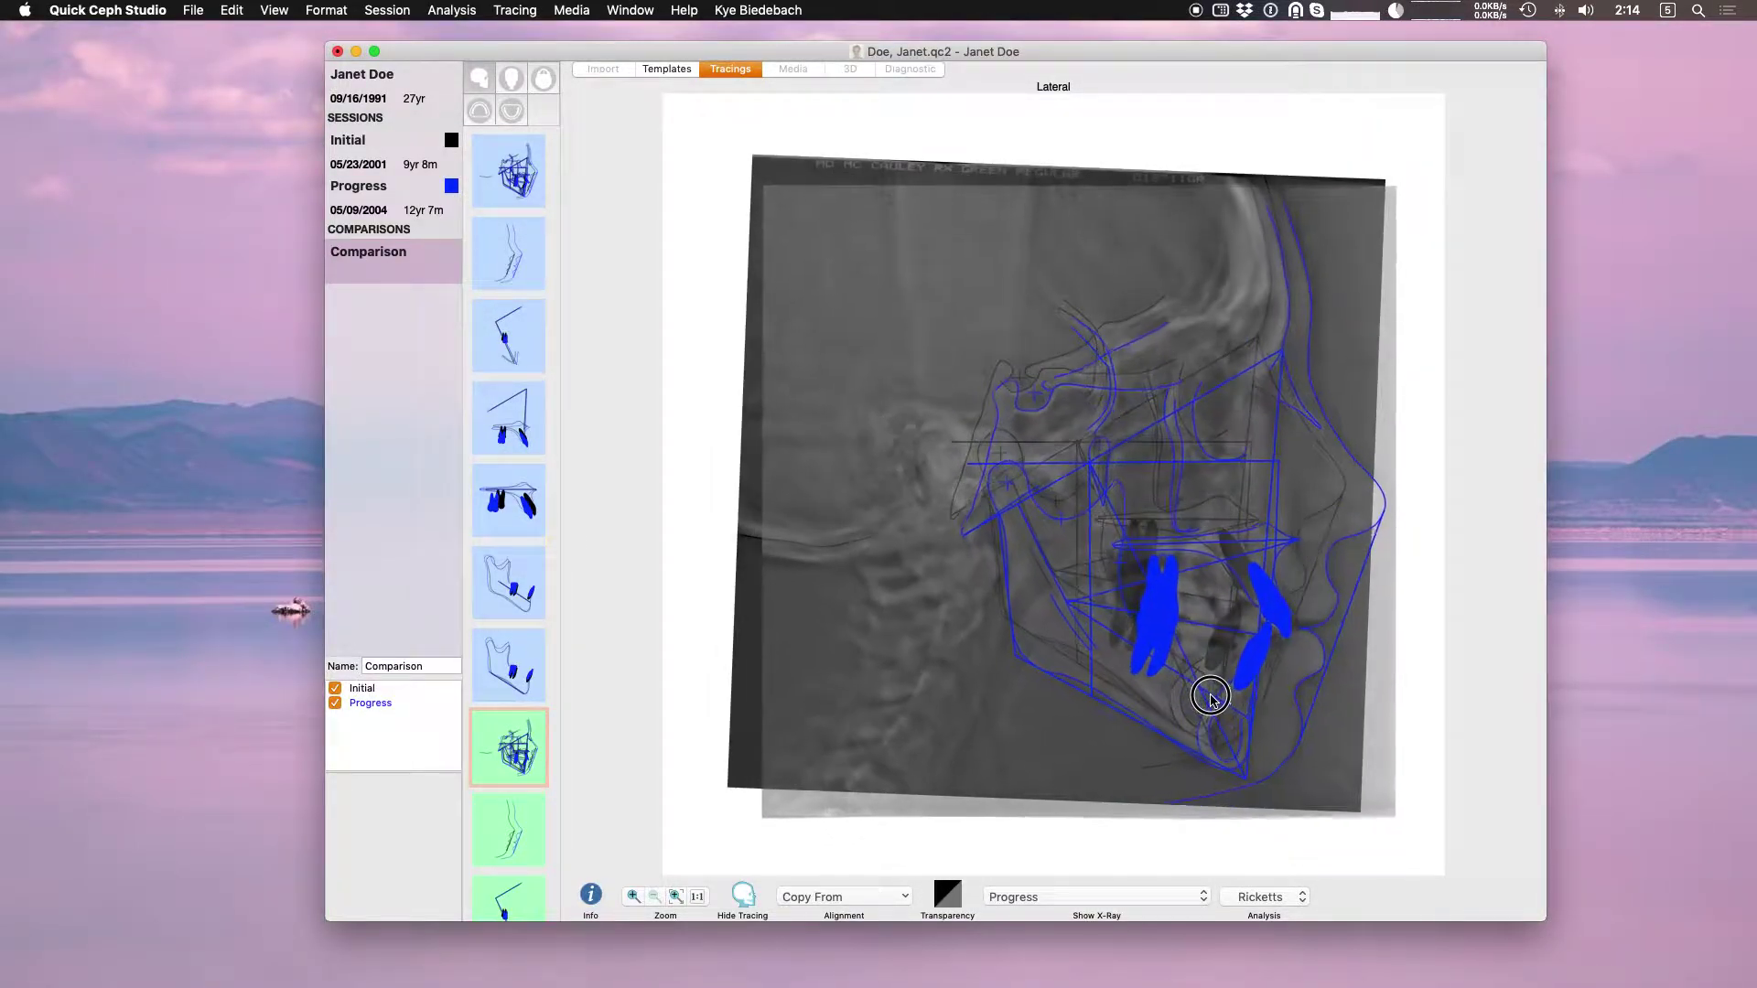
{"action": "left_click", "coordinate": [1203, 677]}
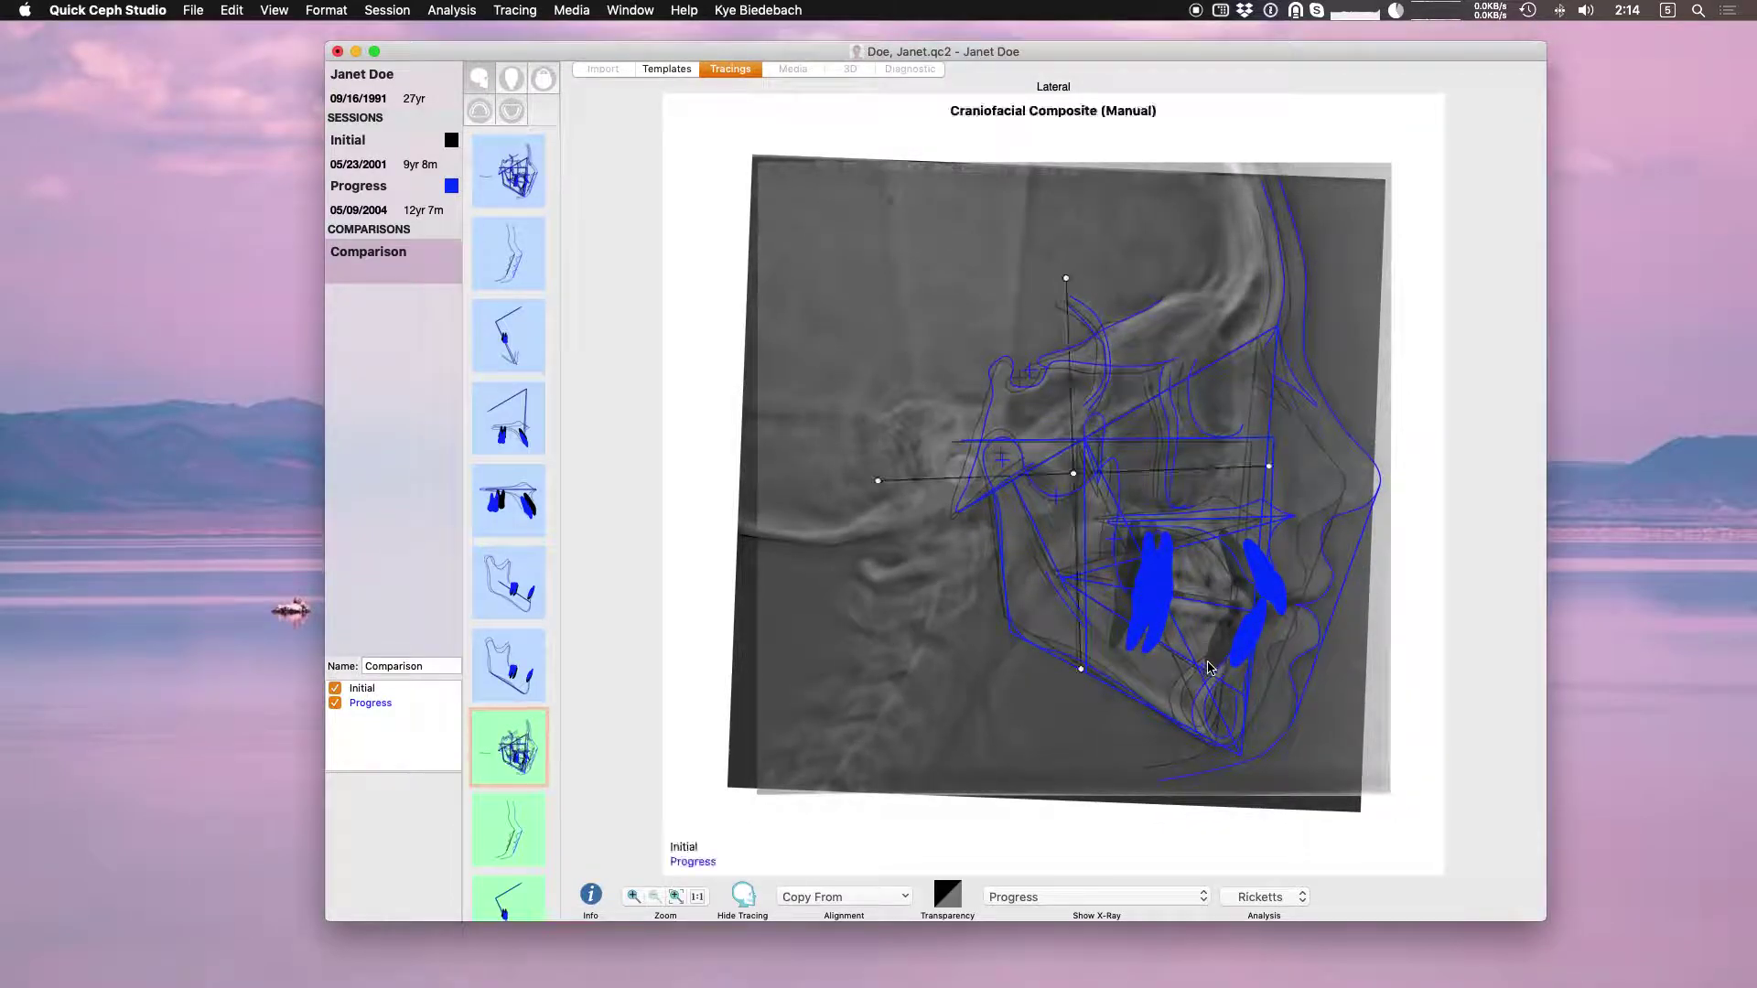
{"action": "left_click", "coordinate": [1201, 667]}
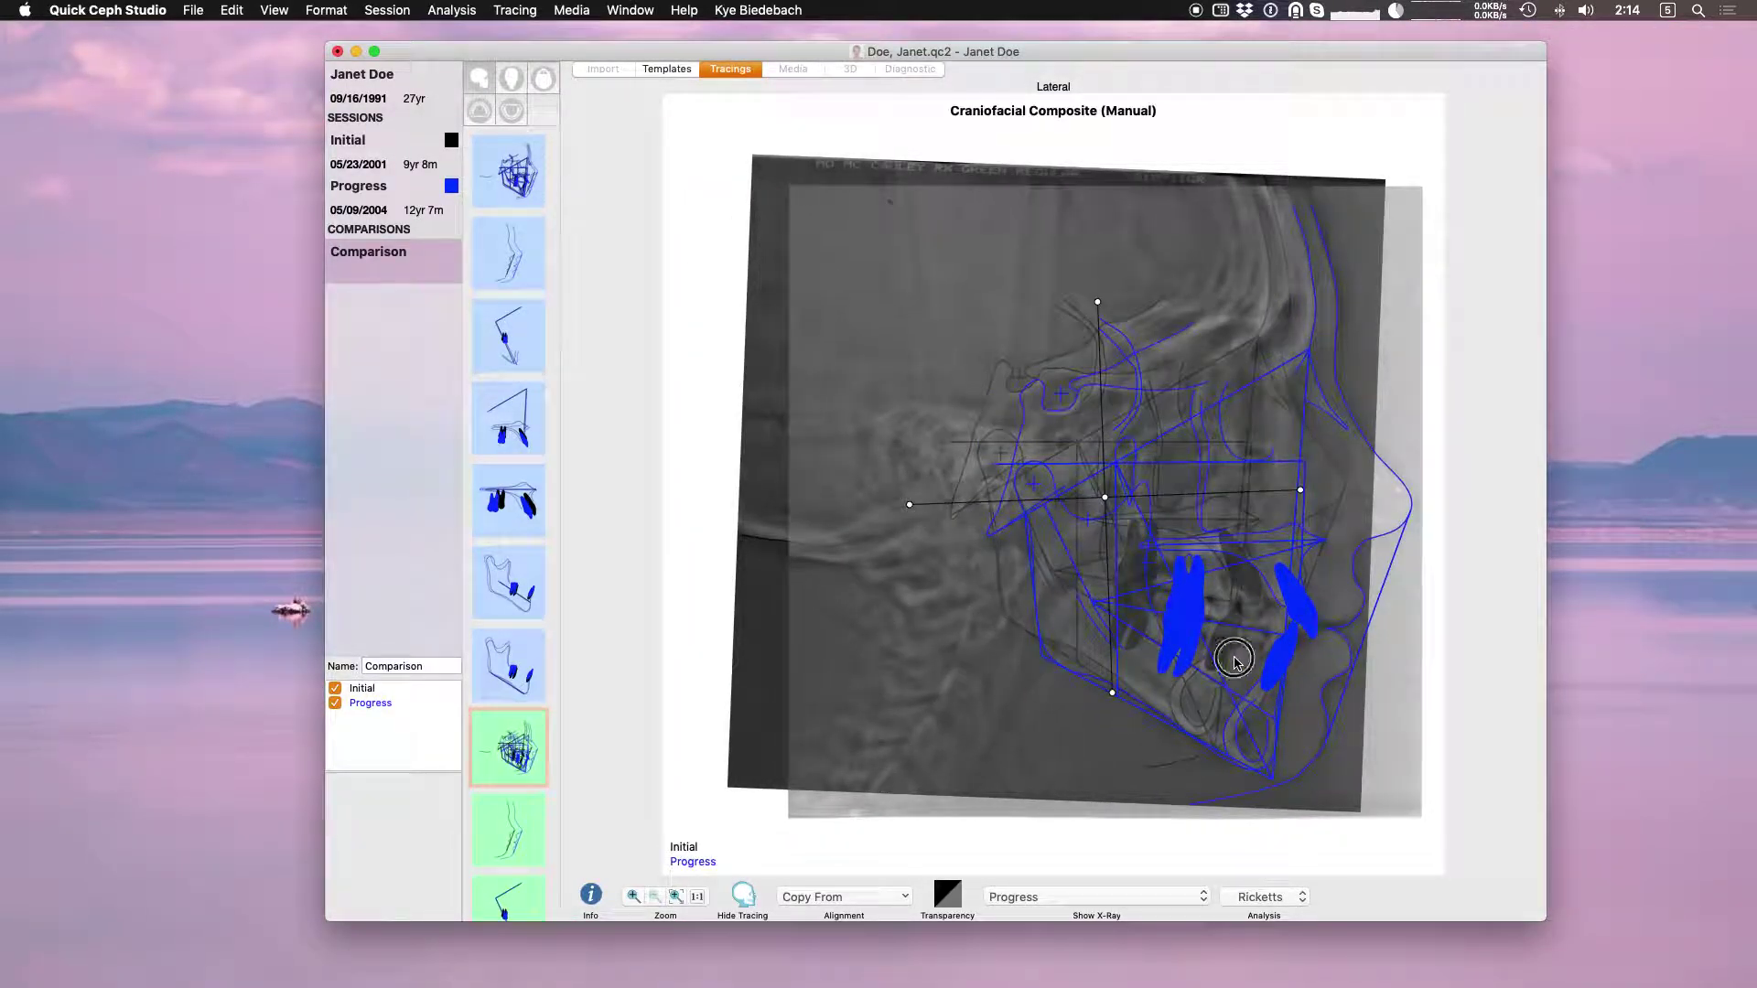
Drag, recentre and rotate the Progress X-ray to match the tracings
{"action": "left_click", "coordinate": [1199, 619]}
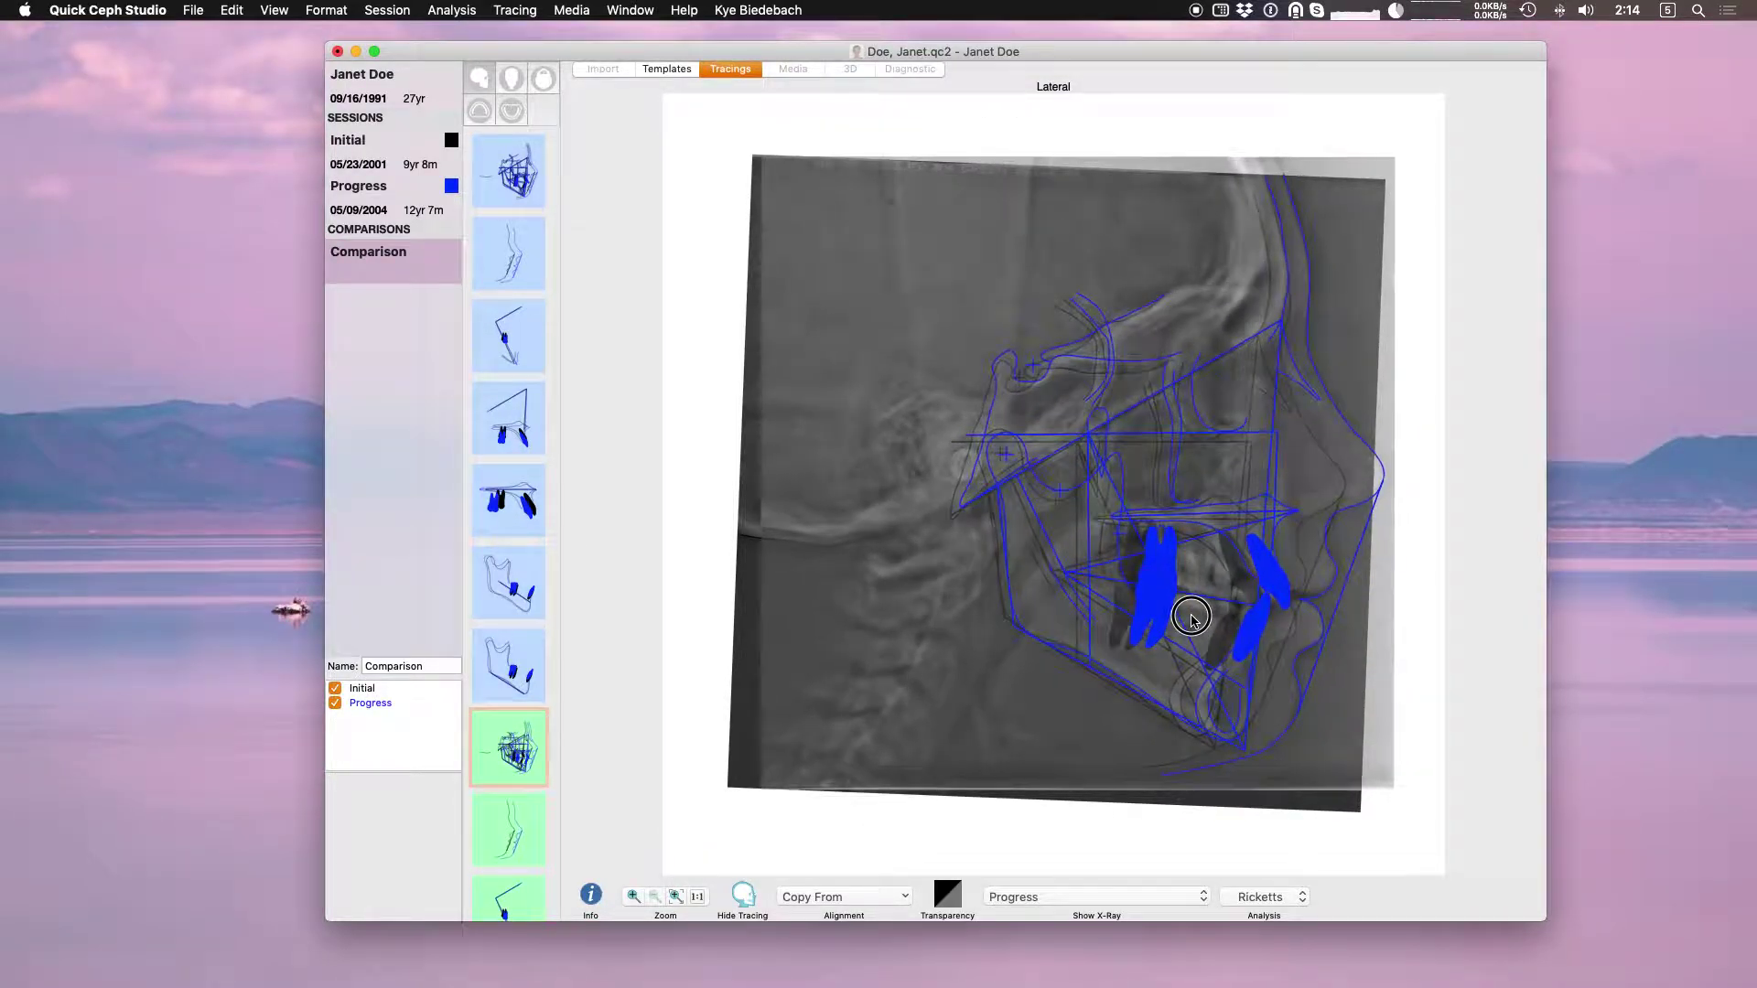
{"action": "left_click_drag", "start_coordinate": [1183, 604], "coordinate": [1175, 602]}
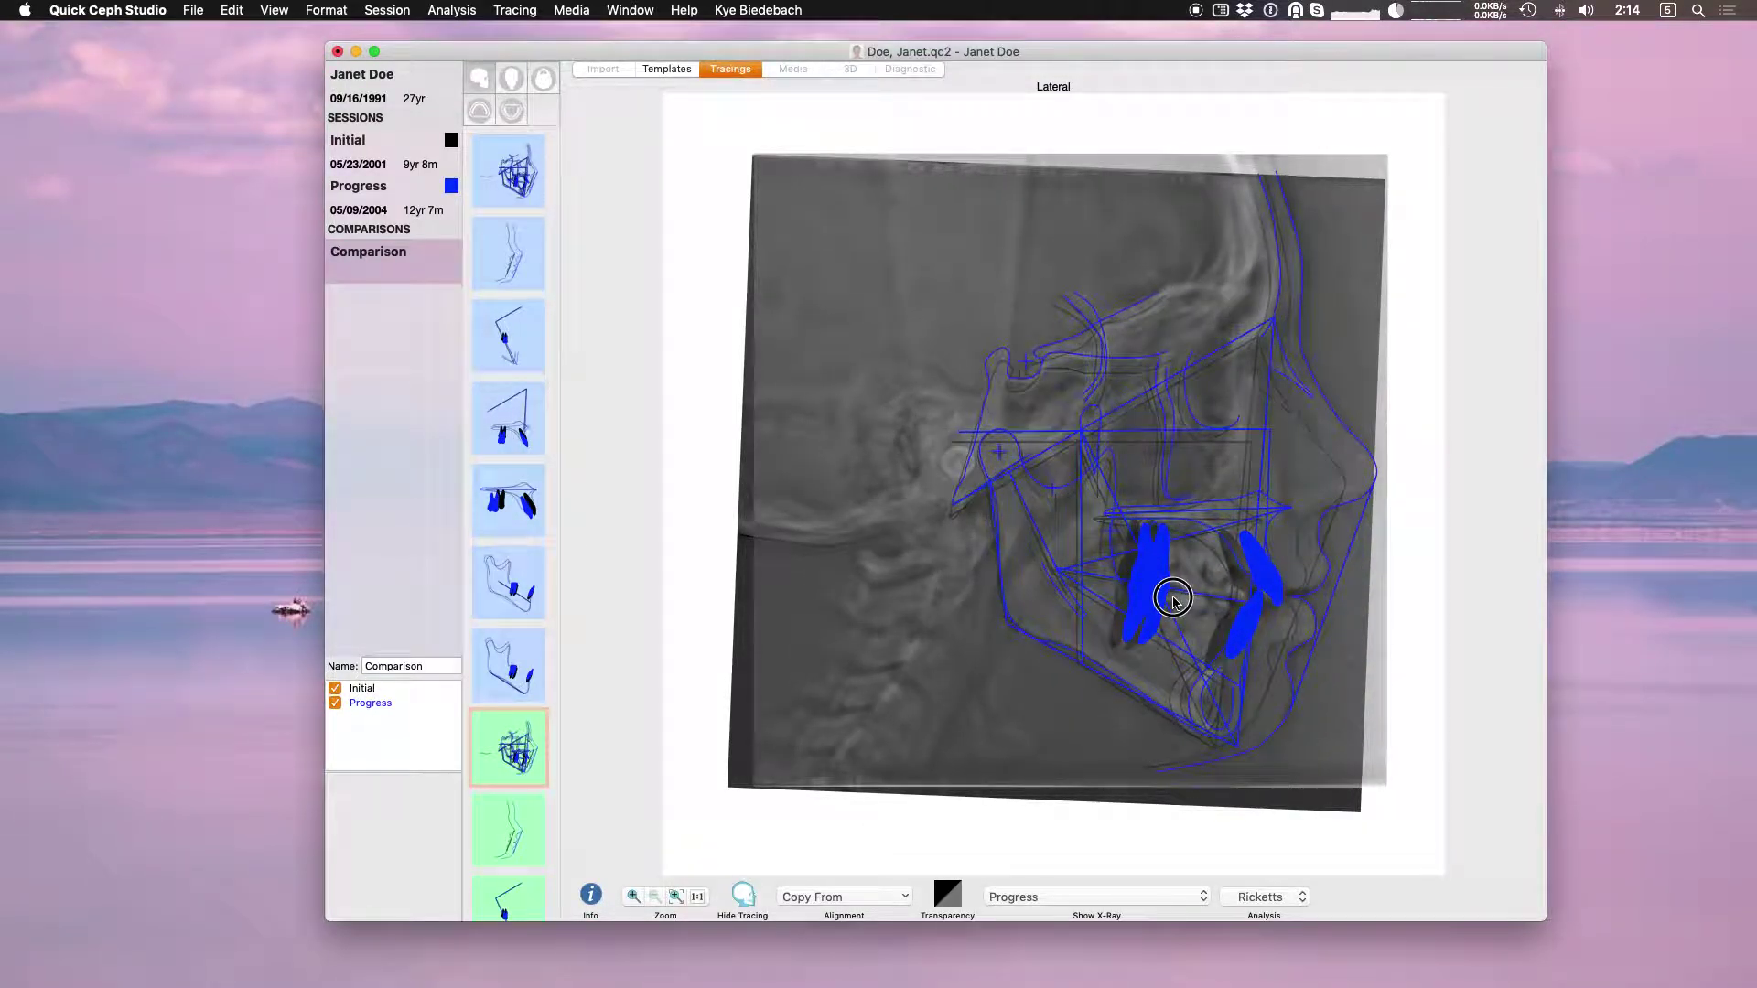
{"action": "left_click", "coordinate": [1073, 465]}
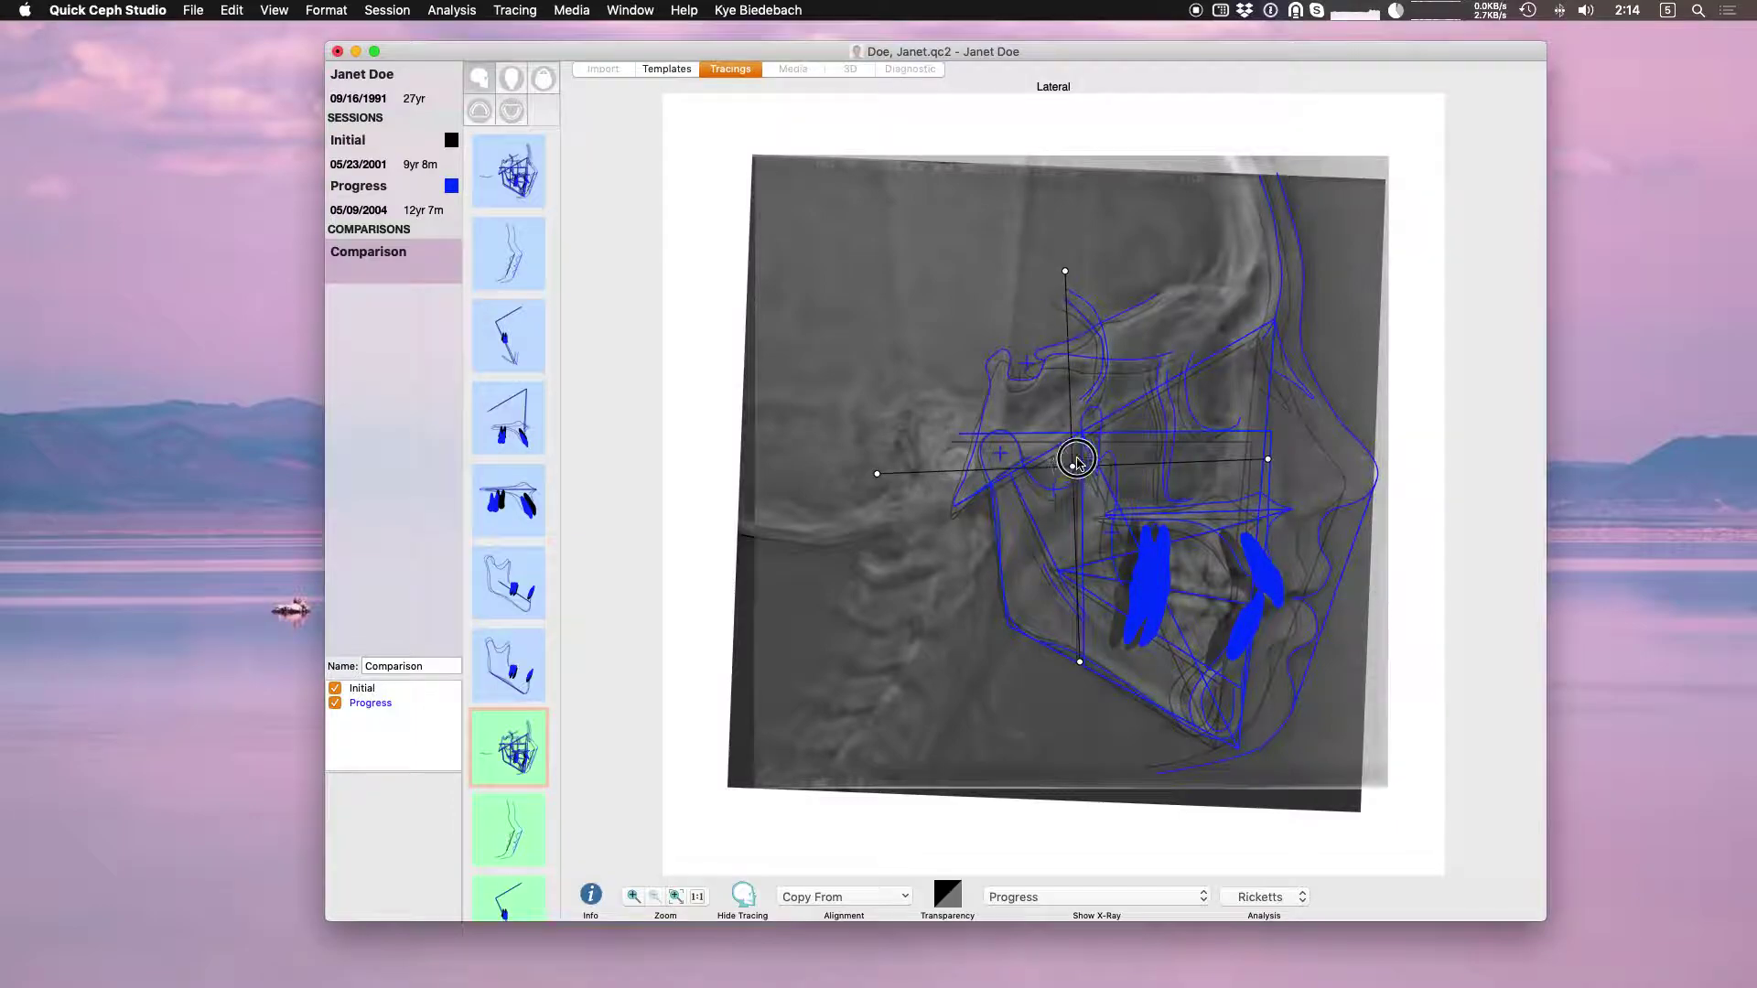
{"action": "left_click_drag", "start_coordinate": [1077, 462], "coordinate": [1001, 454]}
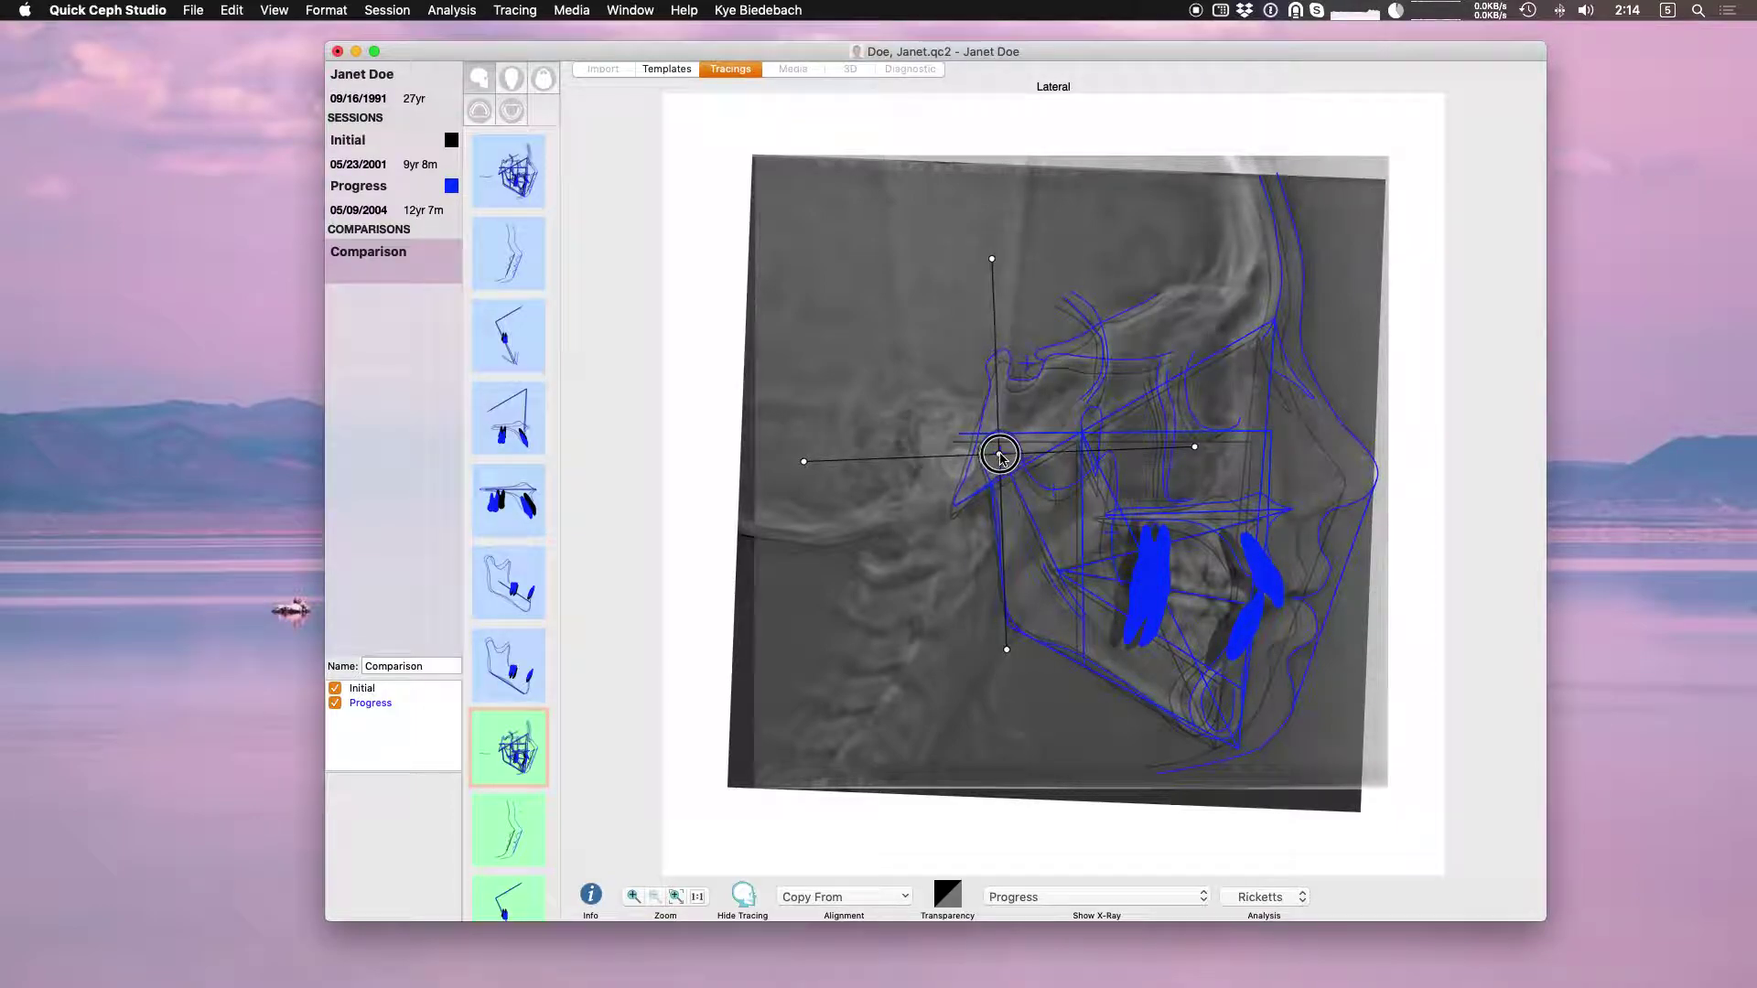
{"action": "left_click", "coordinate": [1197, 450]}
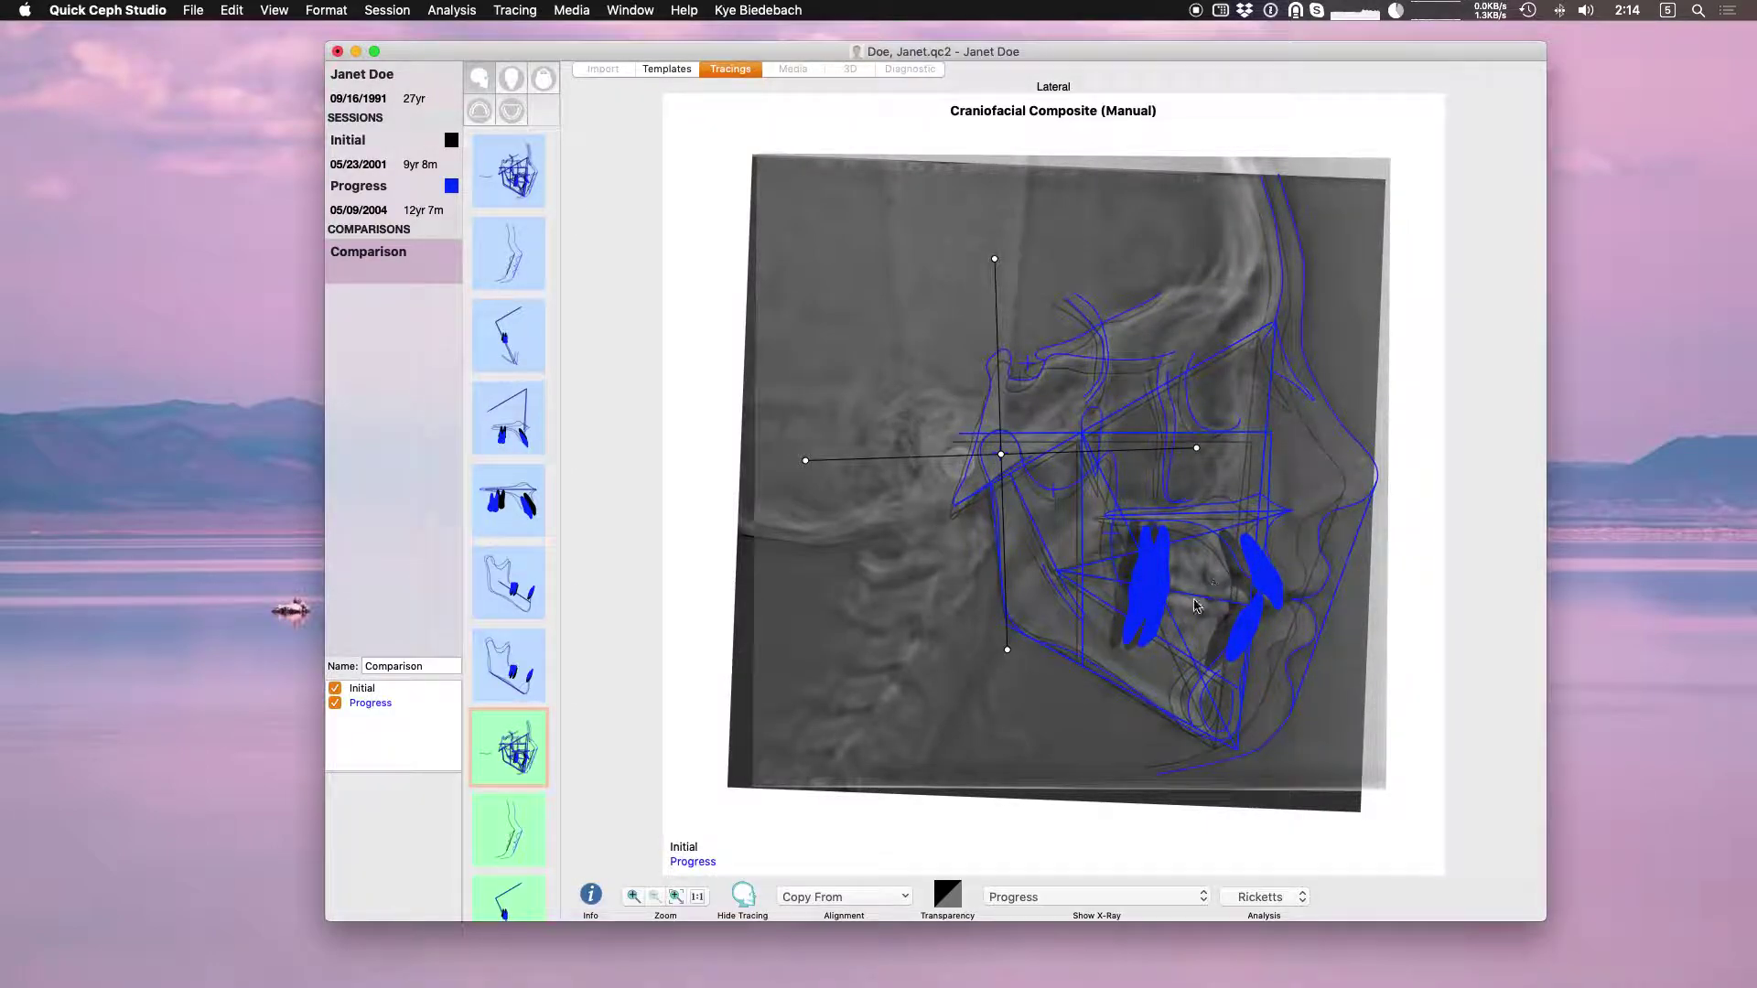
{"action": "left_click", "coordinate": [1032, 900]}
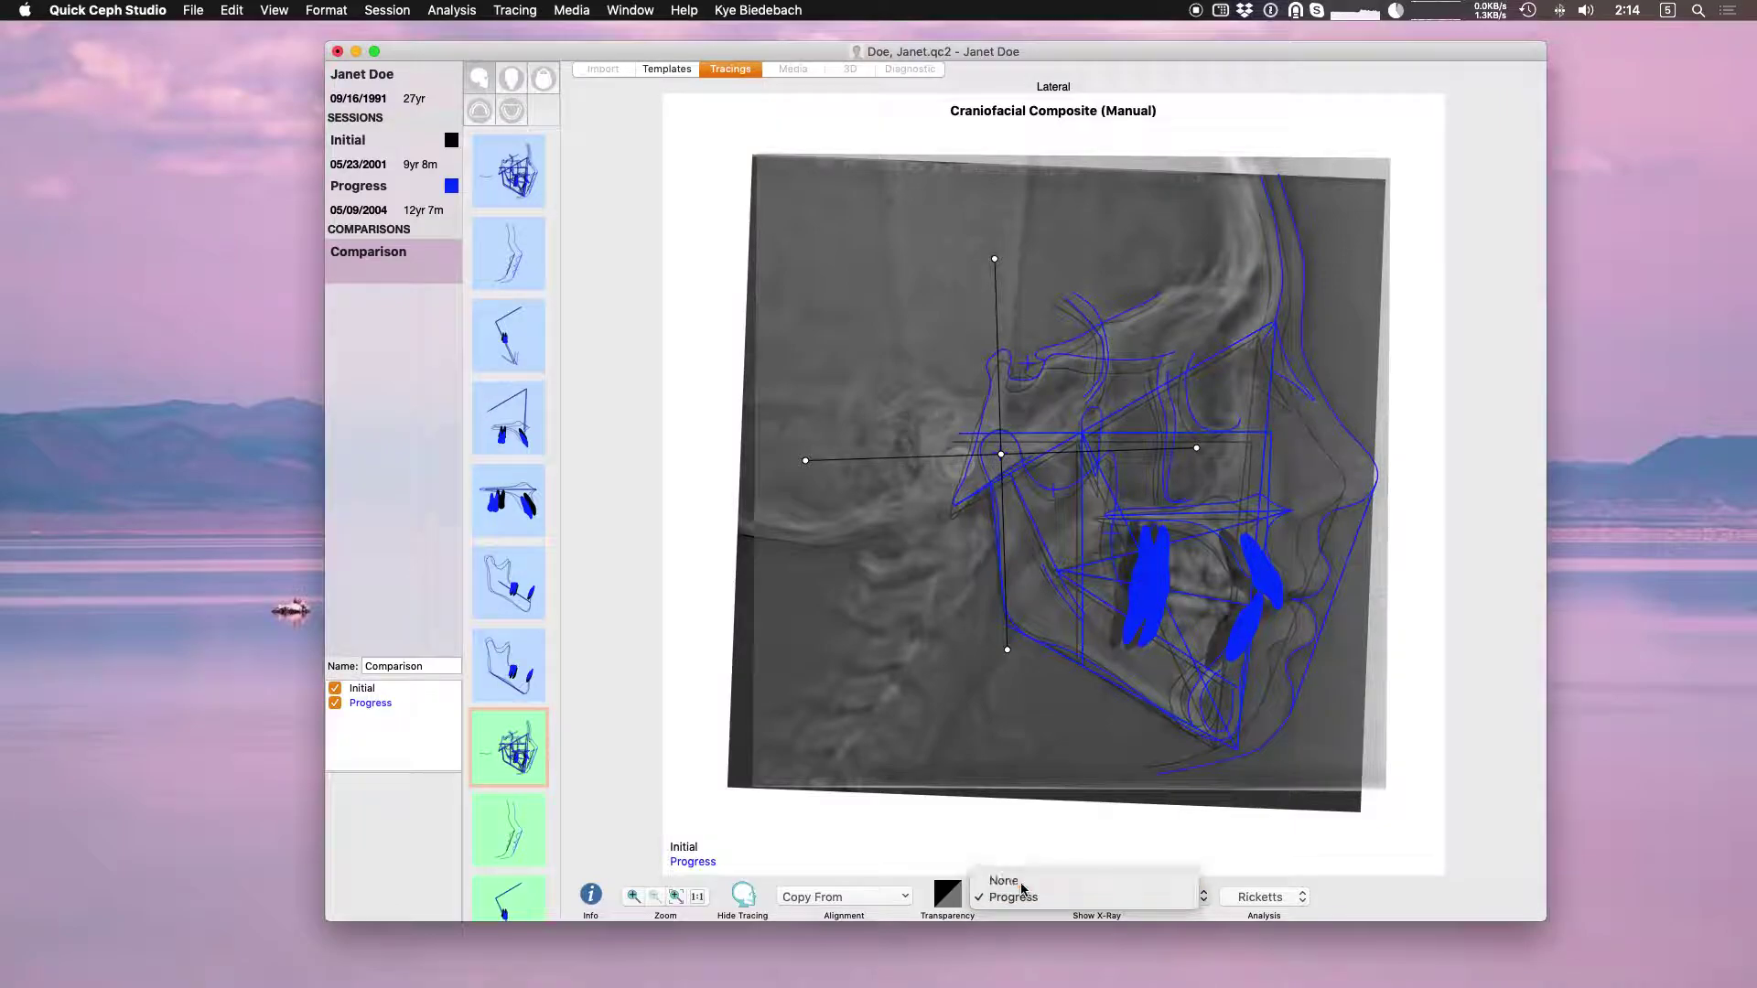
Hide and reshow the Progress X-ray, then fade Xray 1 in Transparency
{"action": "left_click", "coordinate": [1004, 881]}
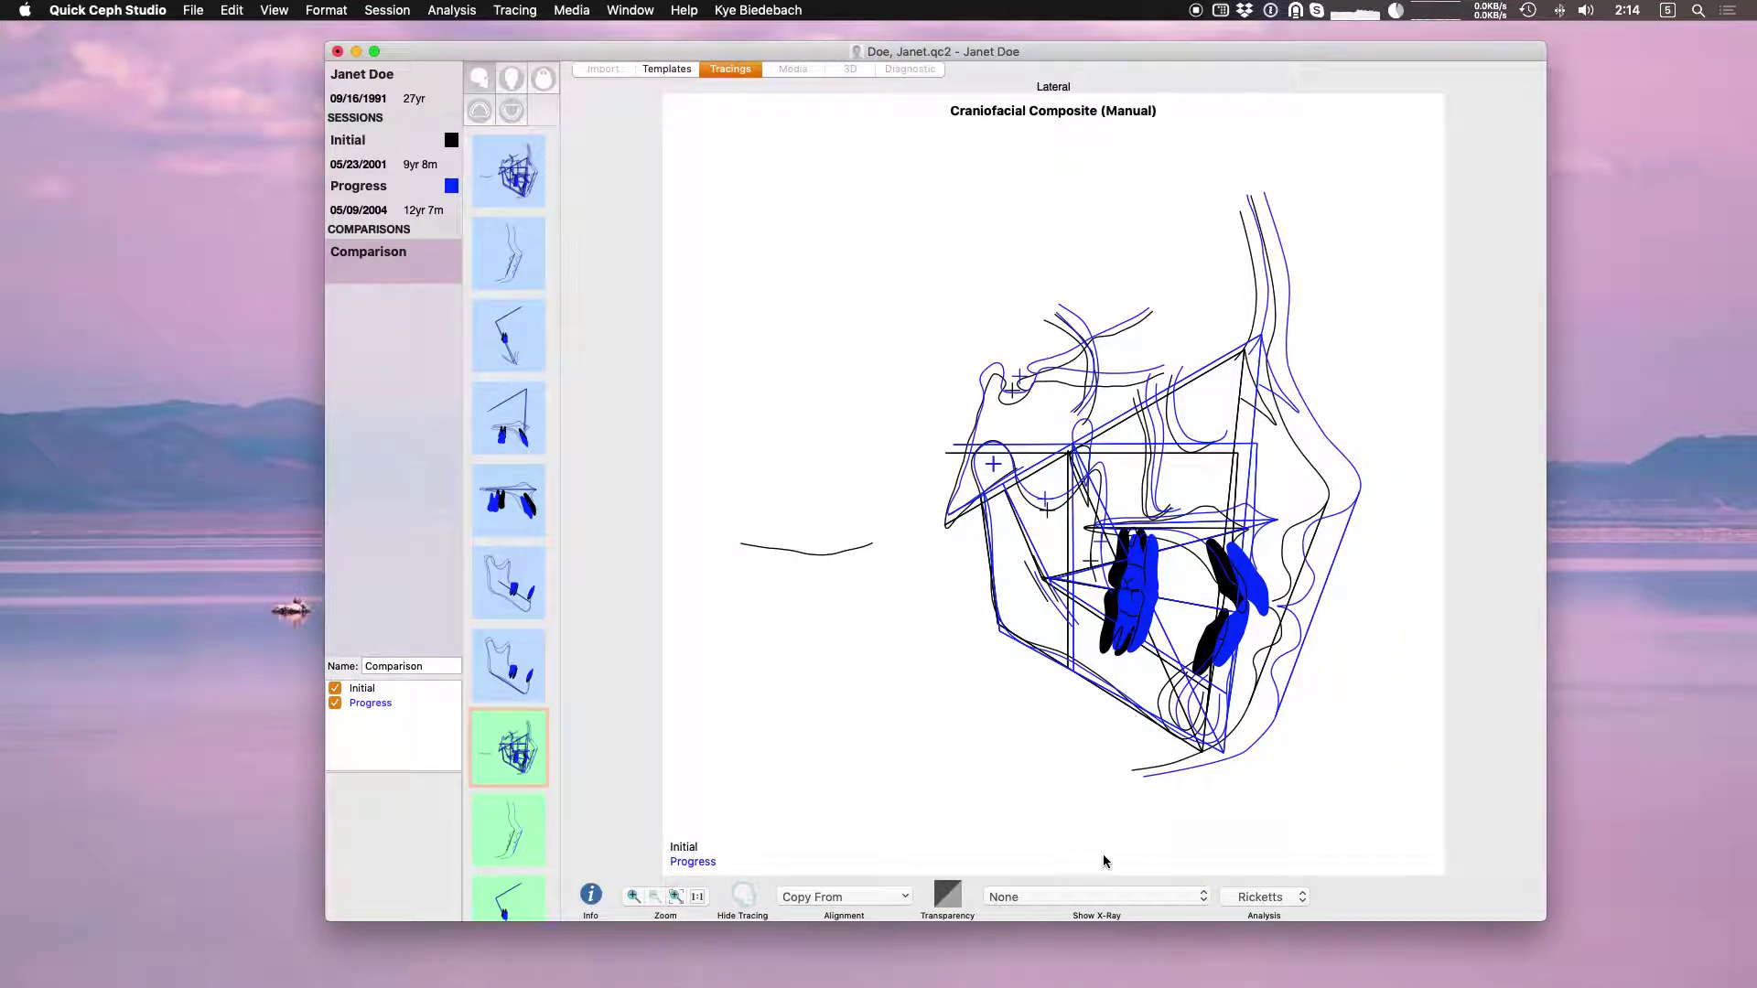
{"action": "left_click", "coordinate": [1111, 896]}
{"action": "left_click", "coordinate": [1111, 919]}
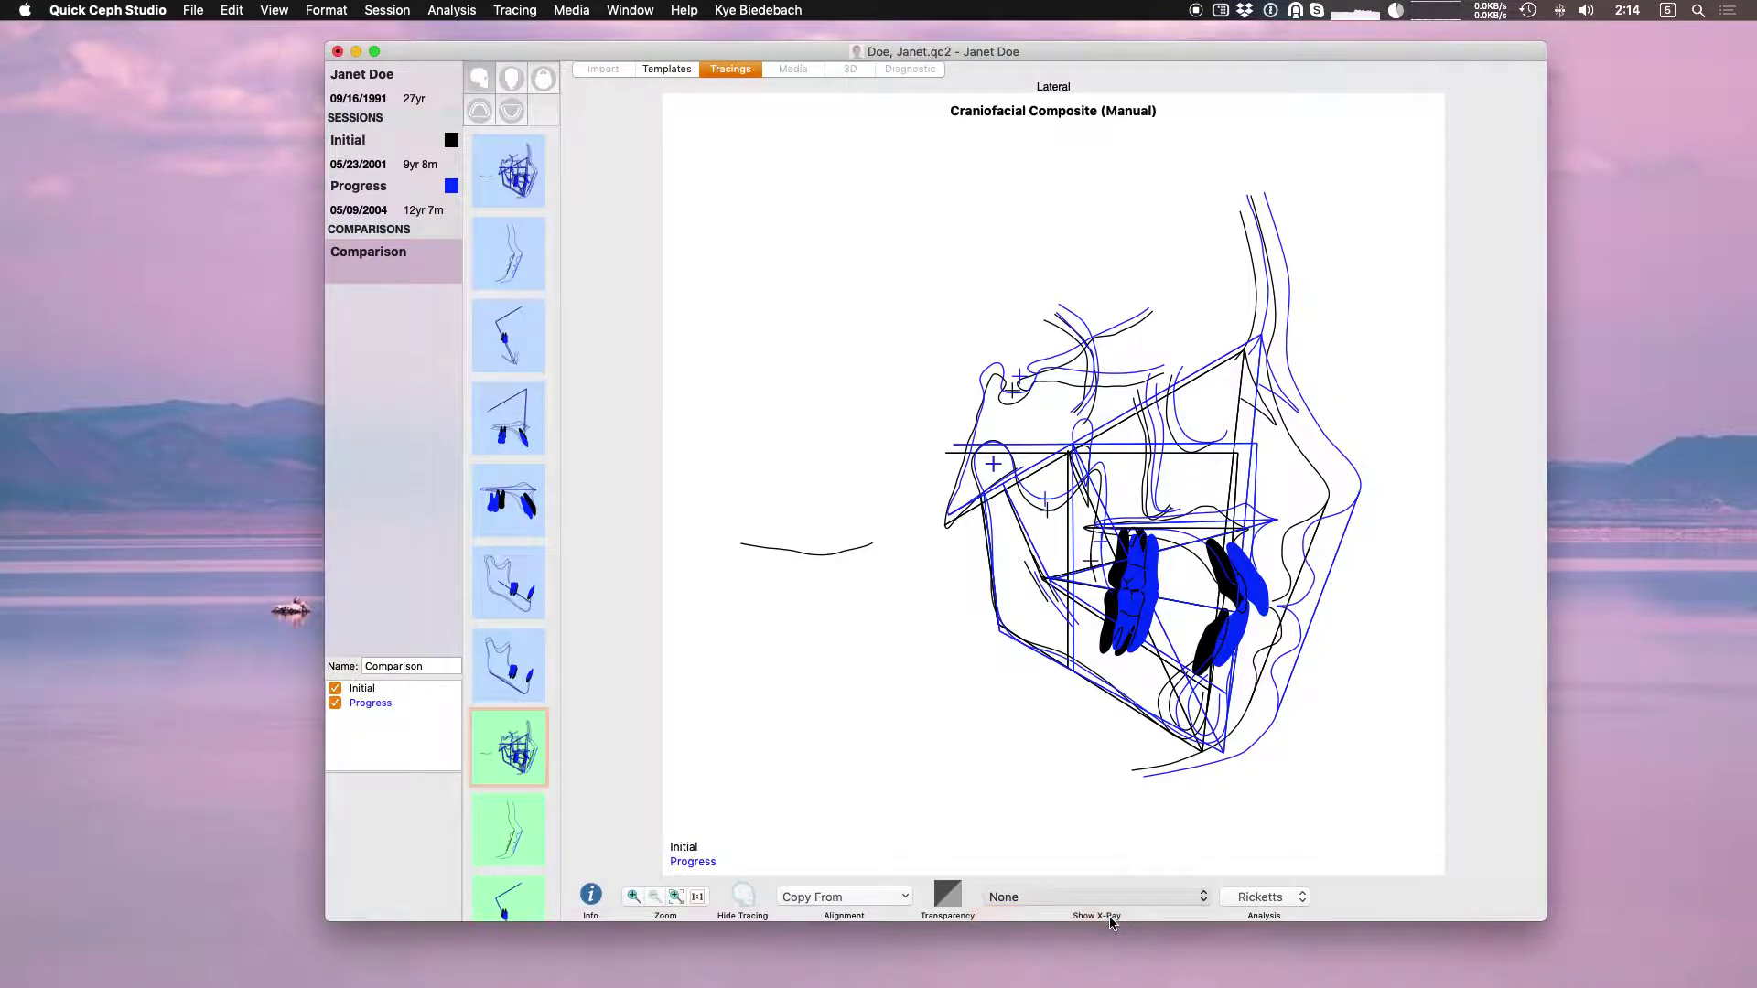
{"action": "left_click", "coordinate": [947, 894]}
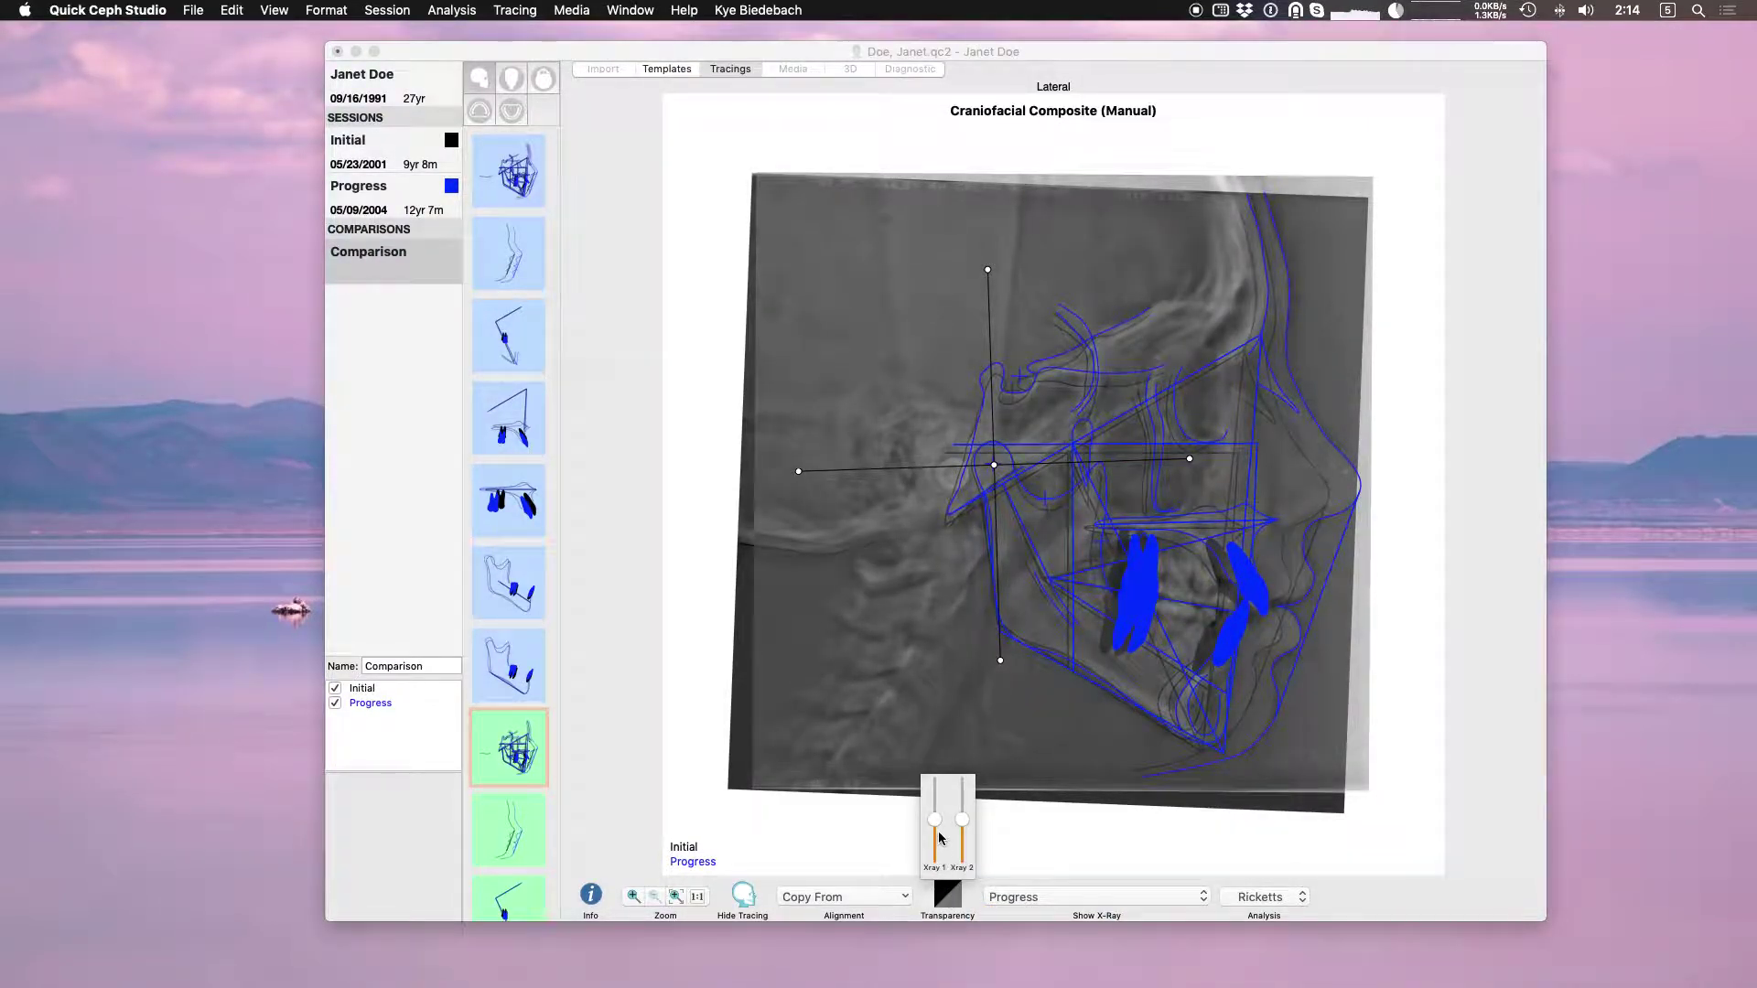
{"action": "left_click_drag", "start_coordinate": [935, 819], "coordinate": [962, 856]}
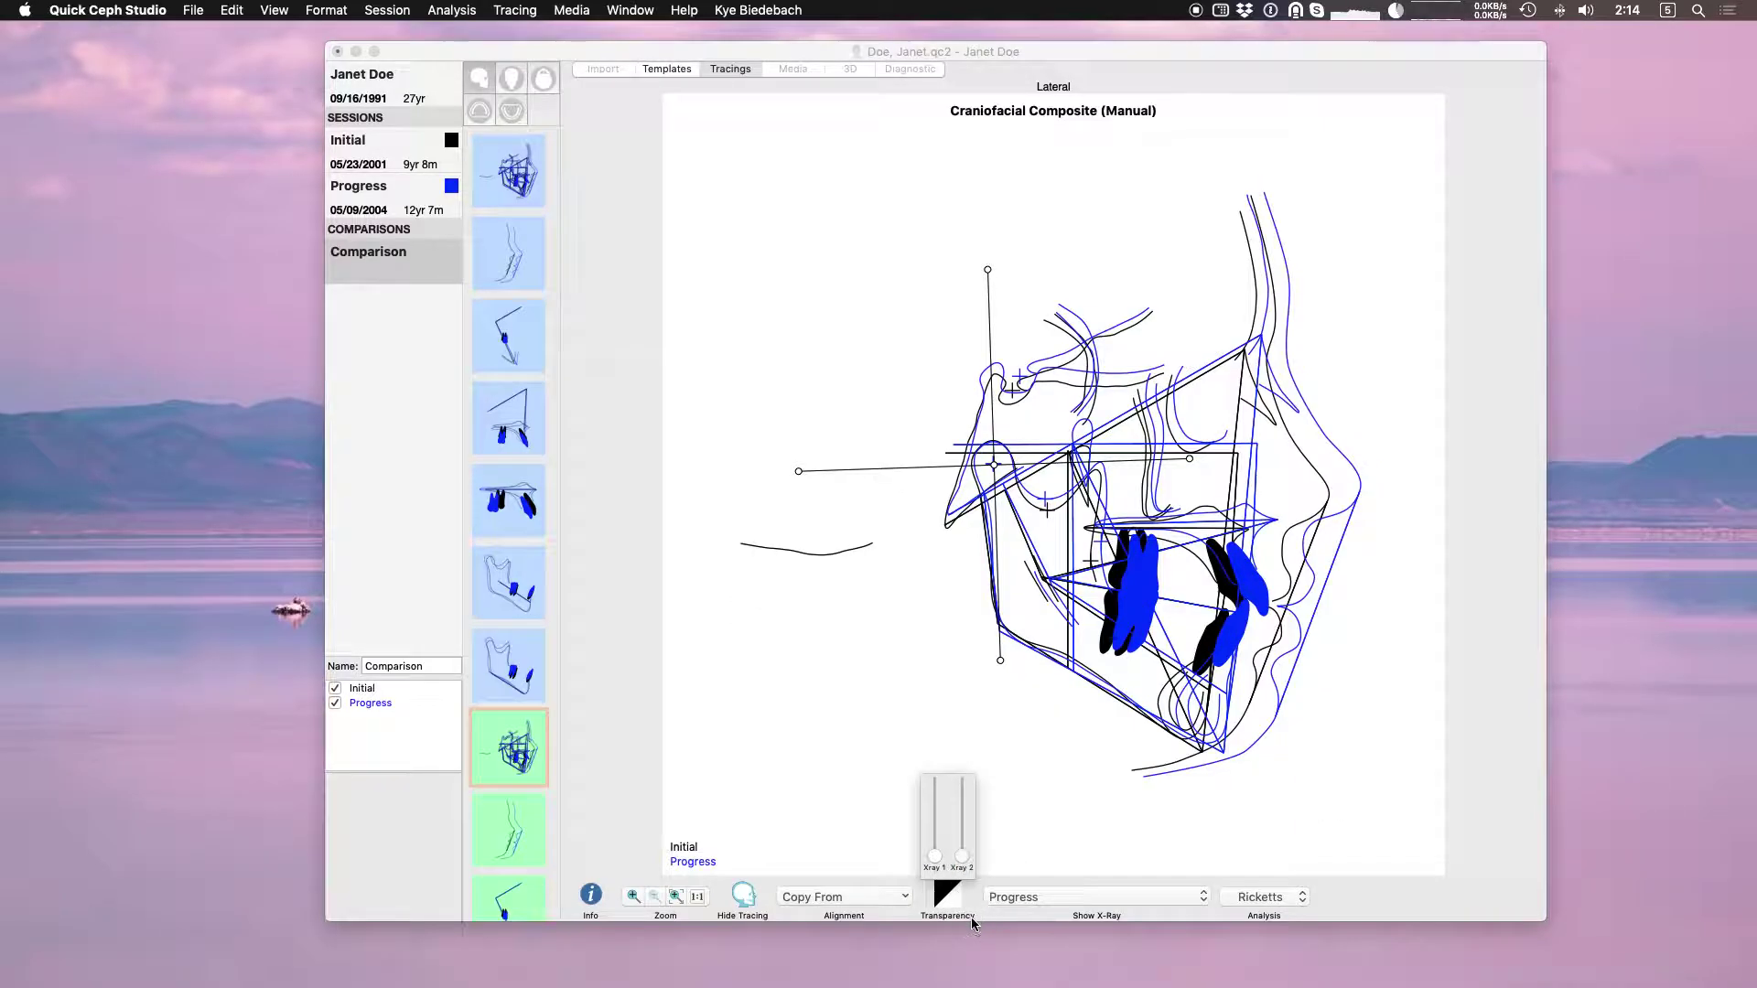
Drag the blue Progress tracing onto the Initial tracing, then raise the Xray 1 slider again
{"action": "left_click", "coordinate": [1197, 609]}
{"action": "left_click_drag", "start_coordinate": [1197, 609], "coordinate": [1203, 616]}
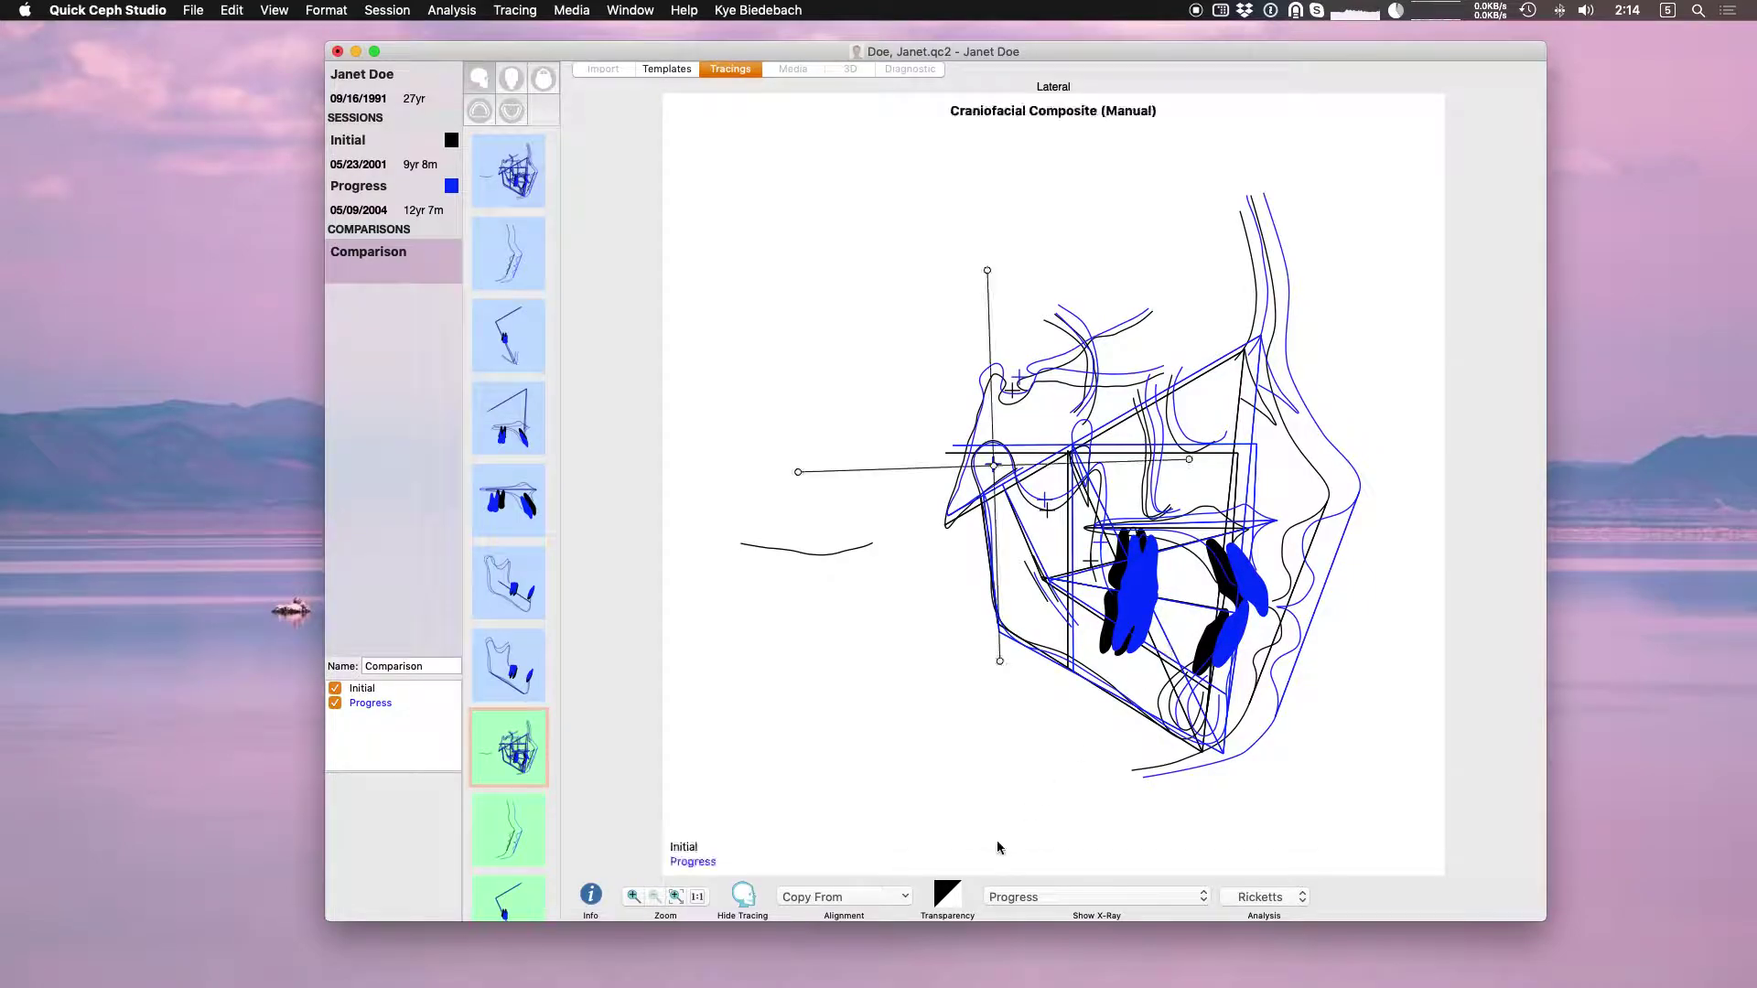
{"action": "left_click", "coordinate": [948, 895]}
{"action": "left_click_drag", "start_coordinate": [936, 858], "coordinate": [971, 822]}
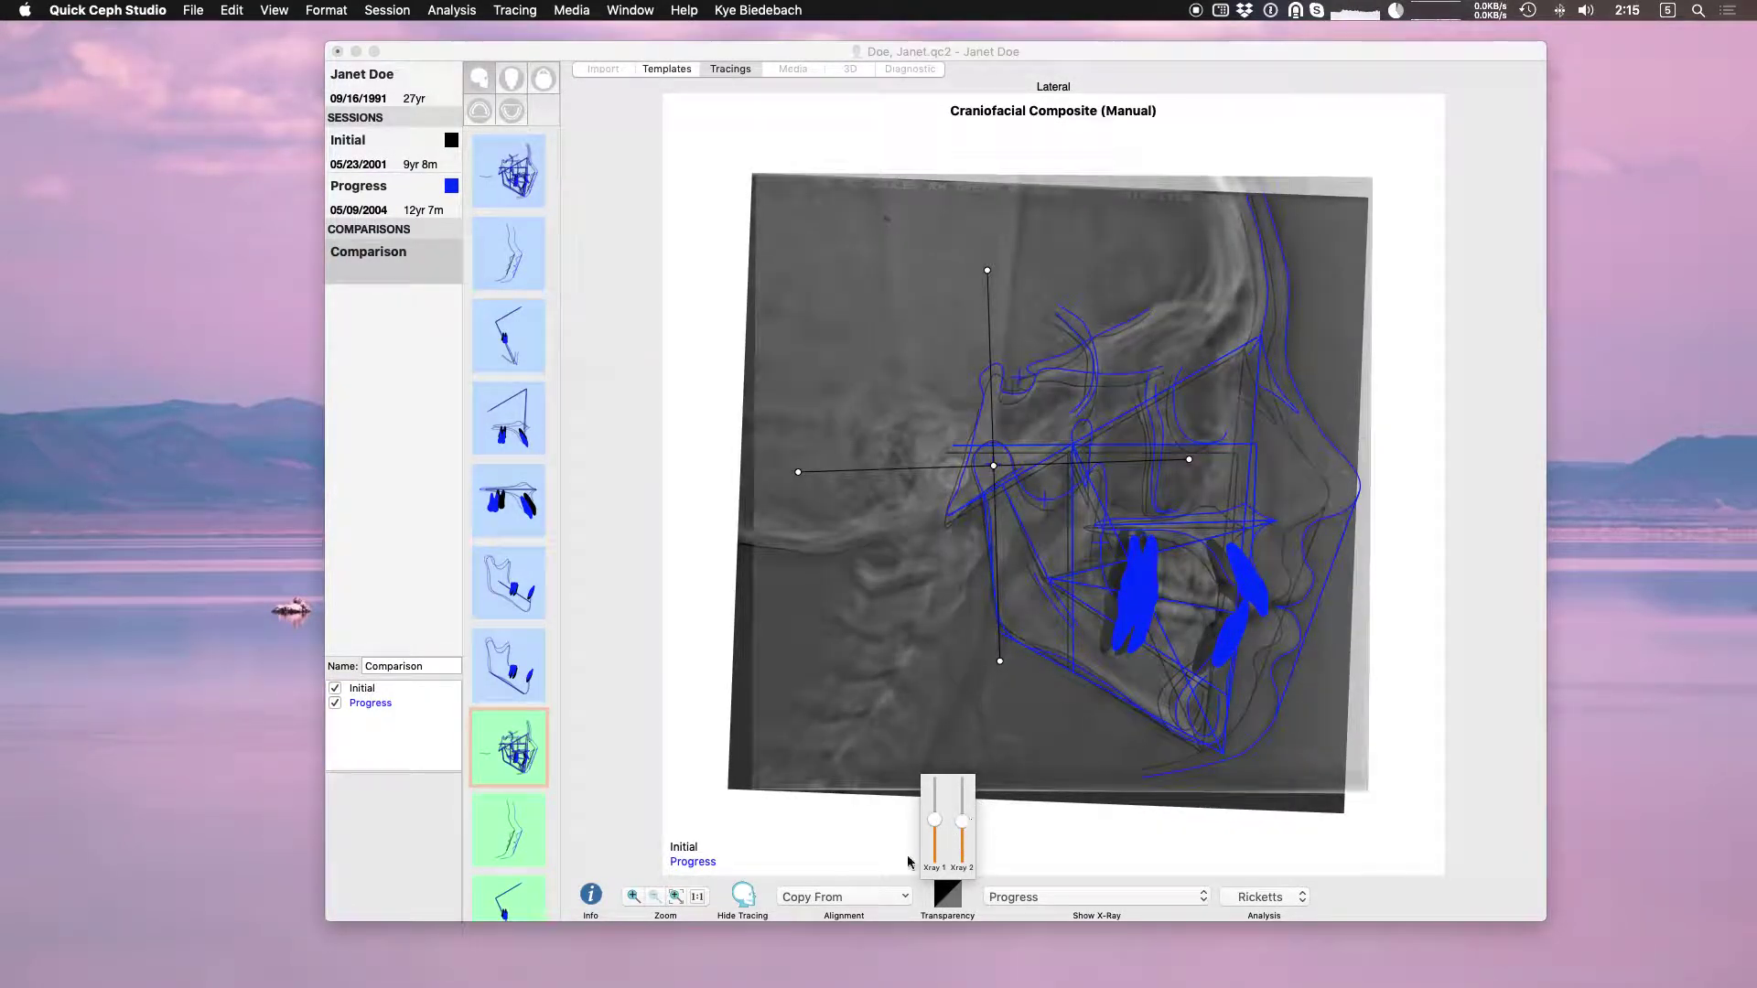
Hide the tracings and drag the Progress X-ray onto the Initial X-ray
{"action": "left_click", "coordinate": [743, 895]}
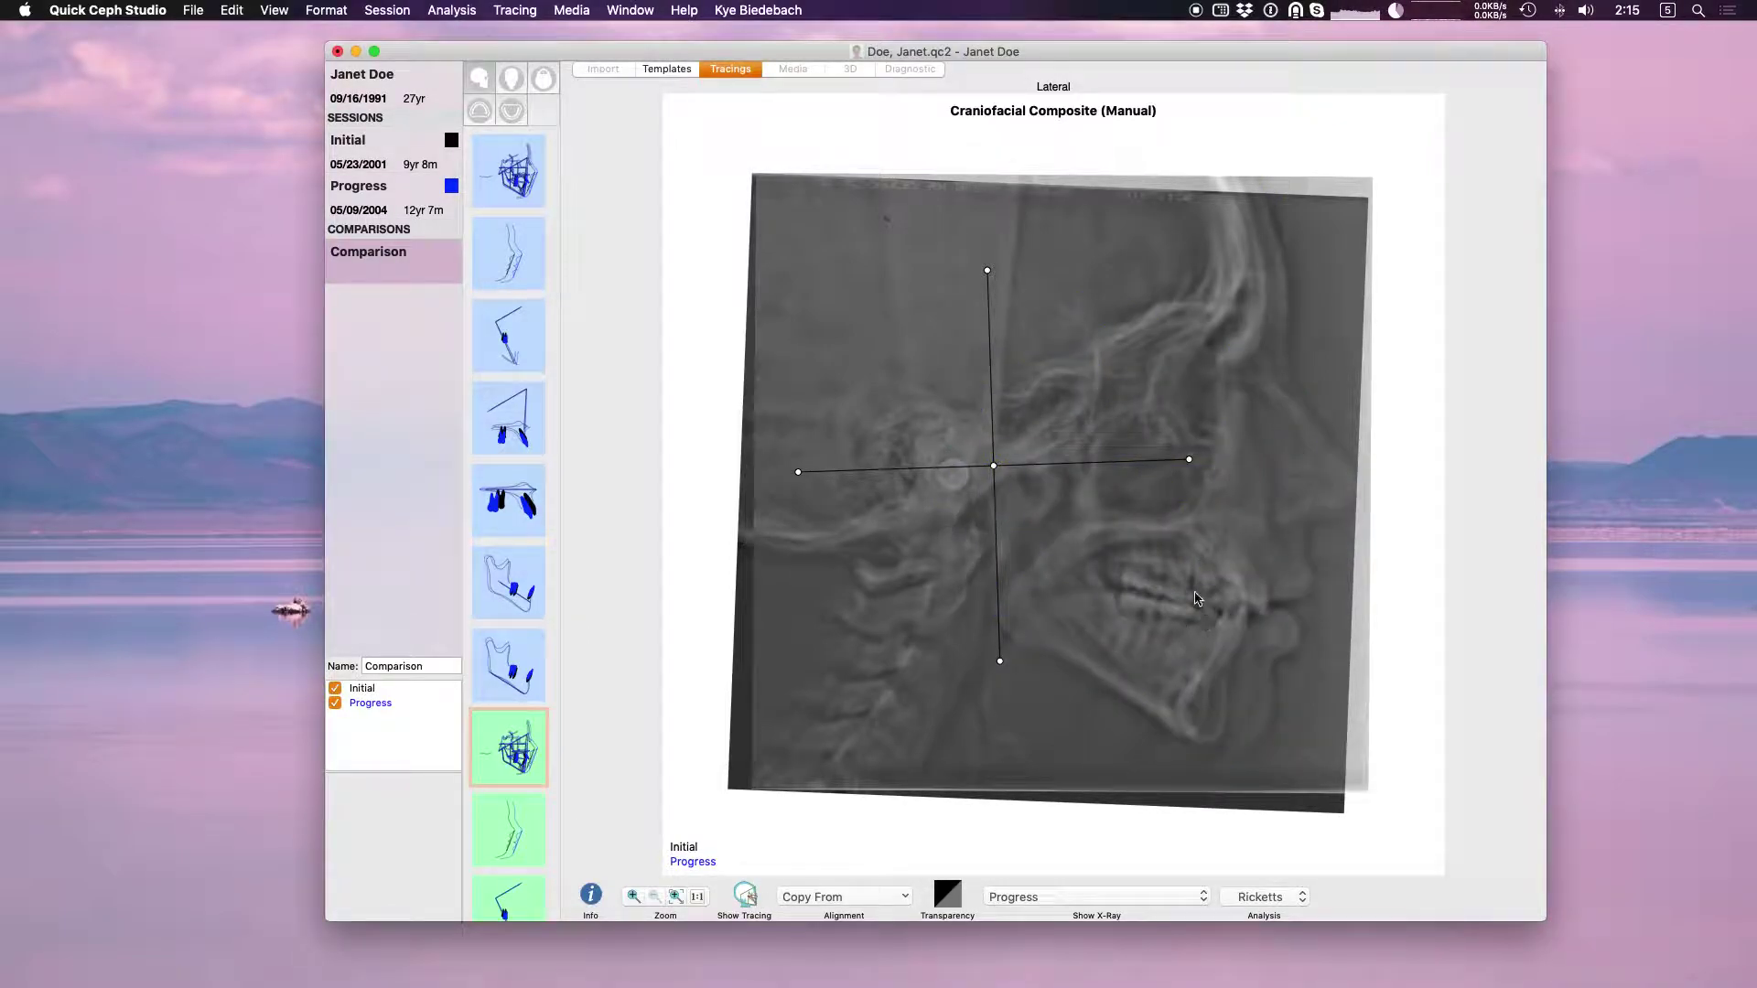
{"action": "left_click_drag", "start_coordinate": [1196, 599], "coordinate": [1117, 532]}
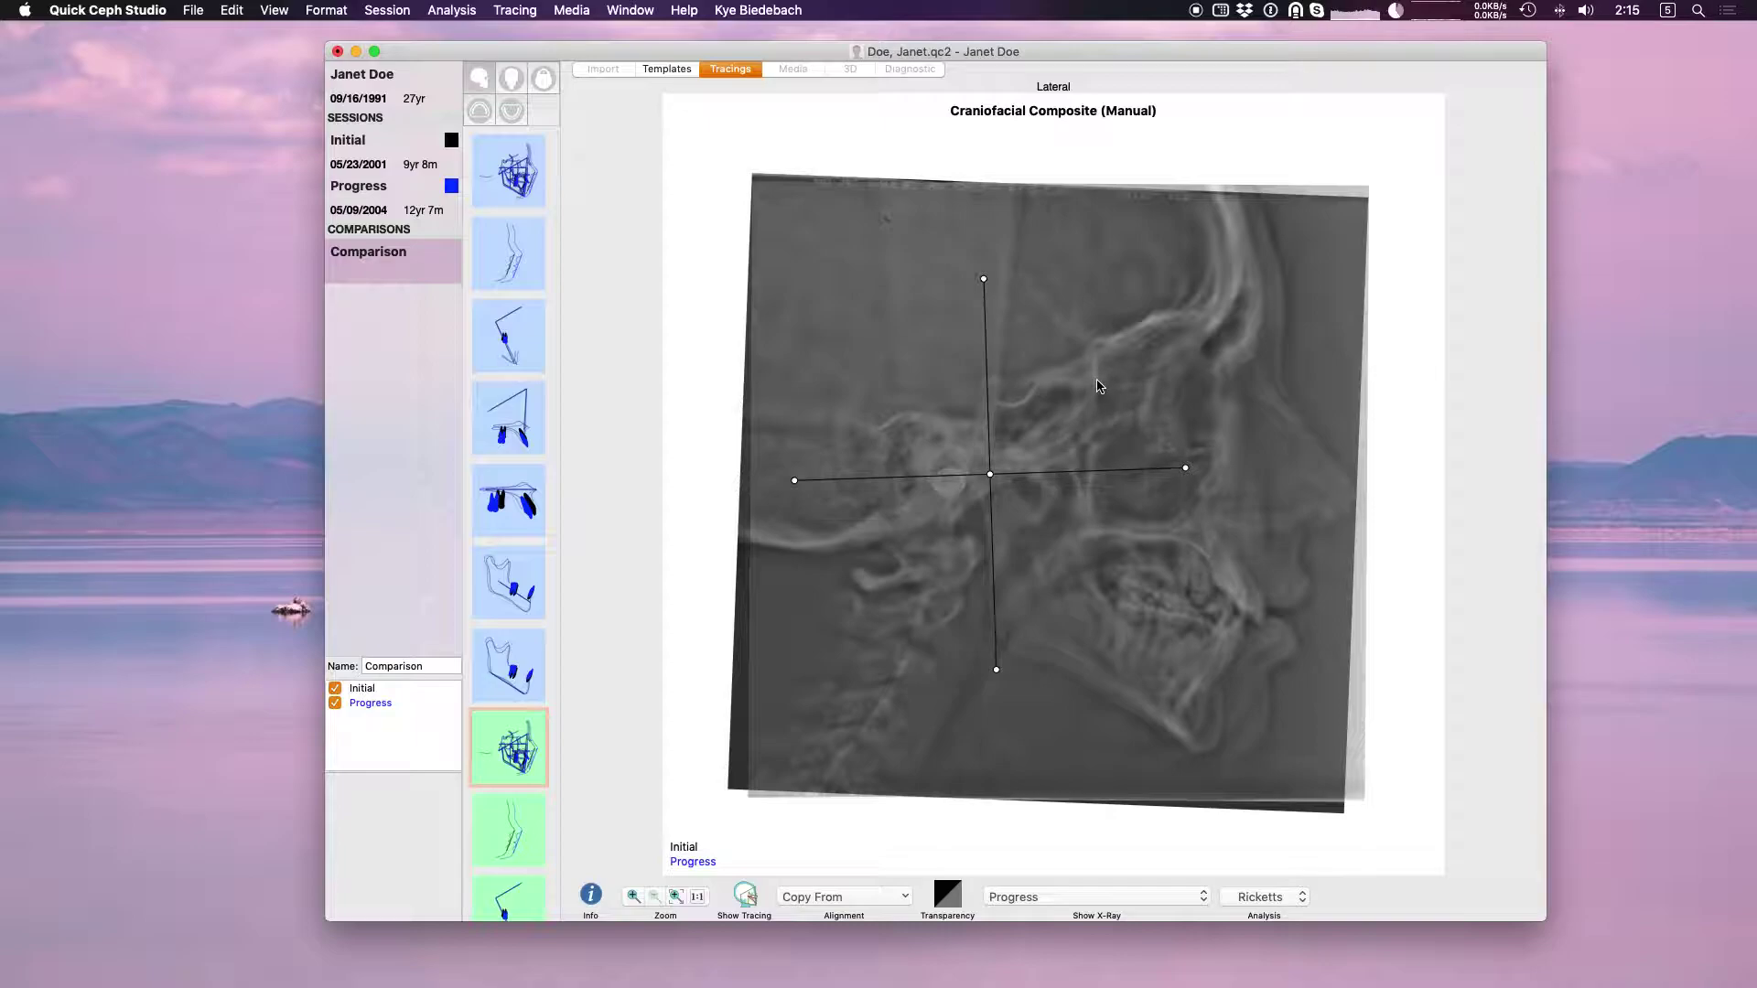
{"action": "left_click", "coordinate": [680, 7]}
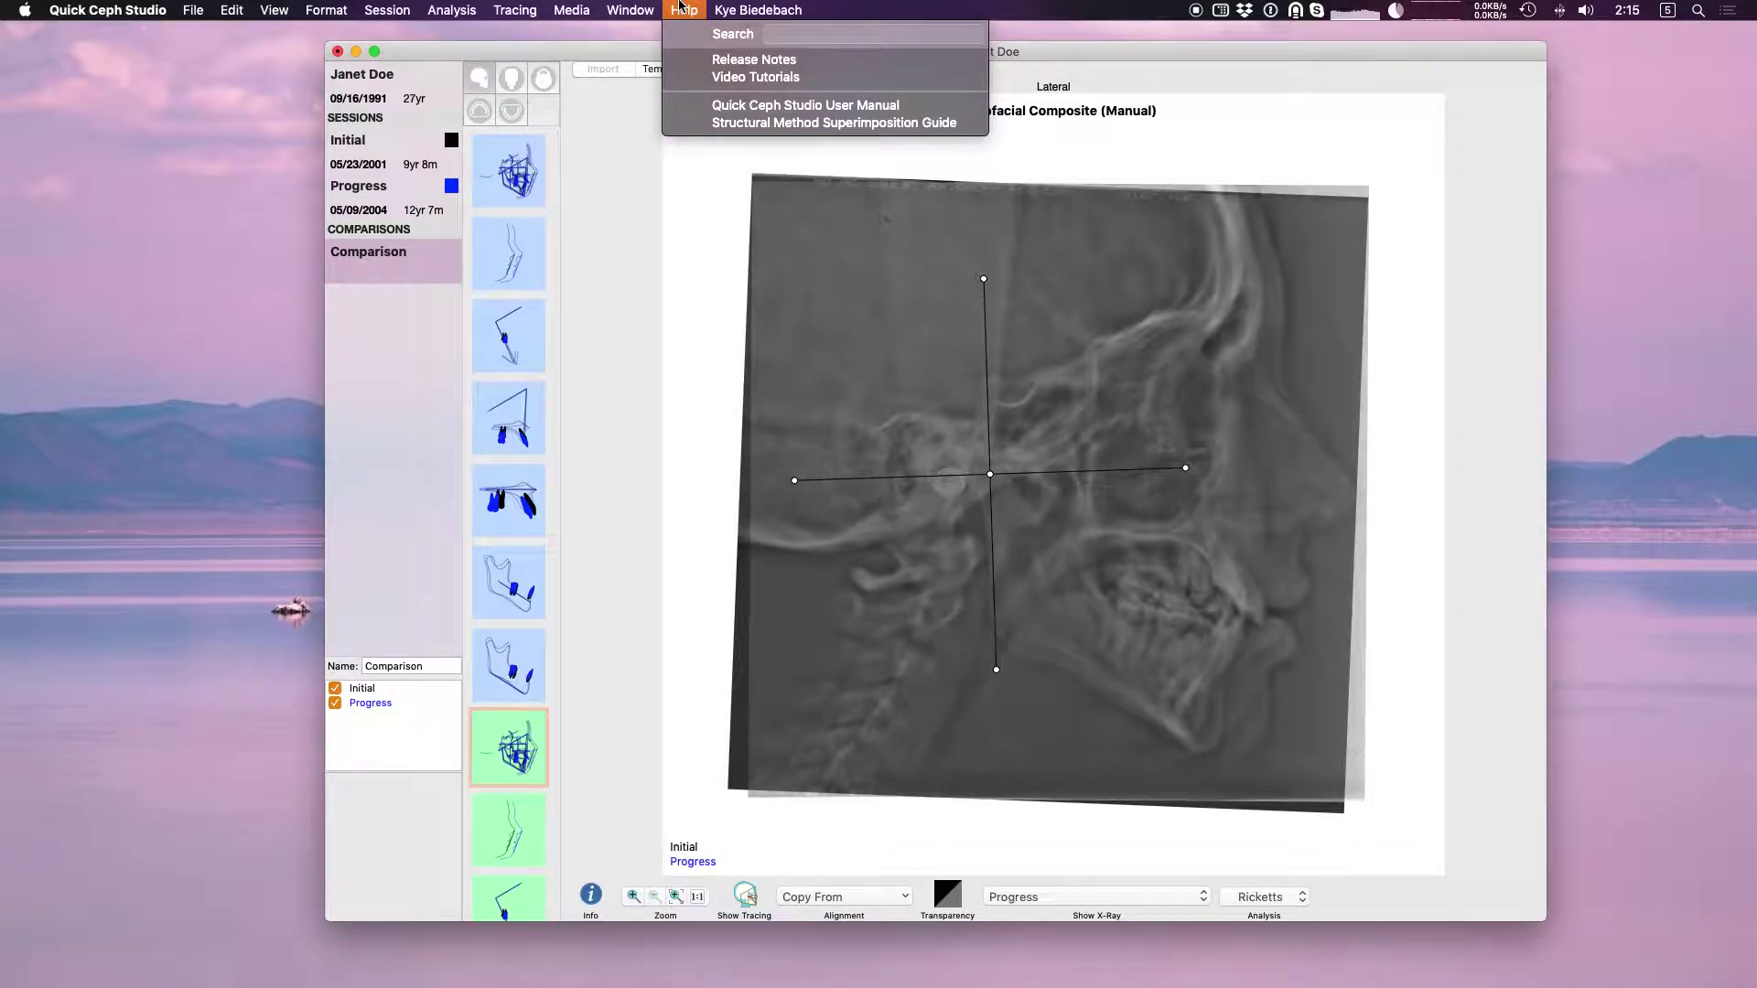
Open the Structural Method Superimposition Guide and set Show X-Ray to None
{"action": "left_click", "coordinate": [897, 124]}
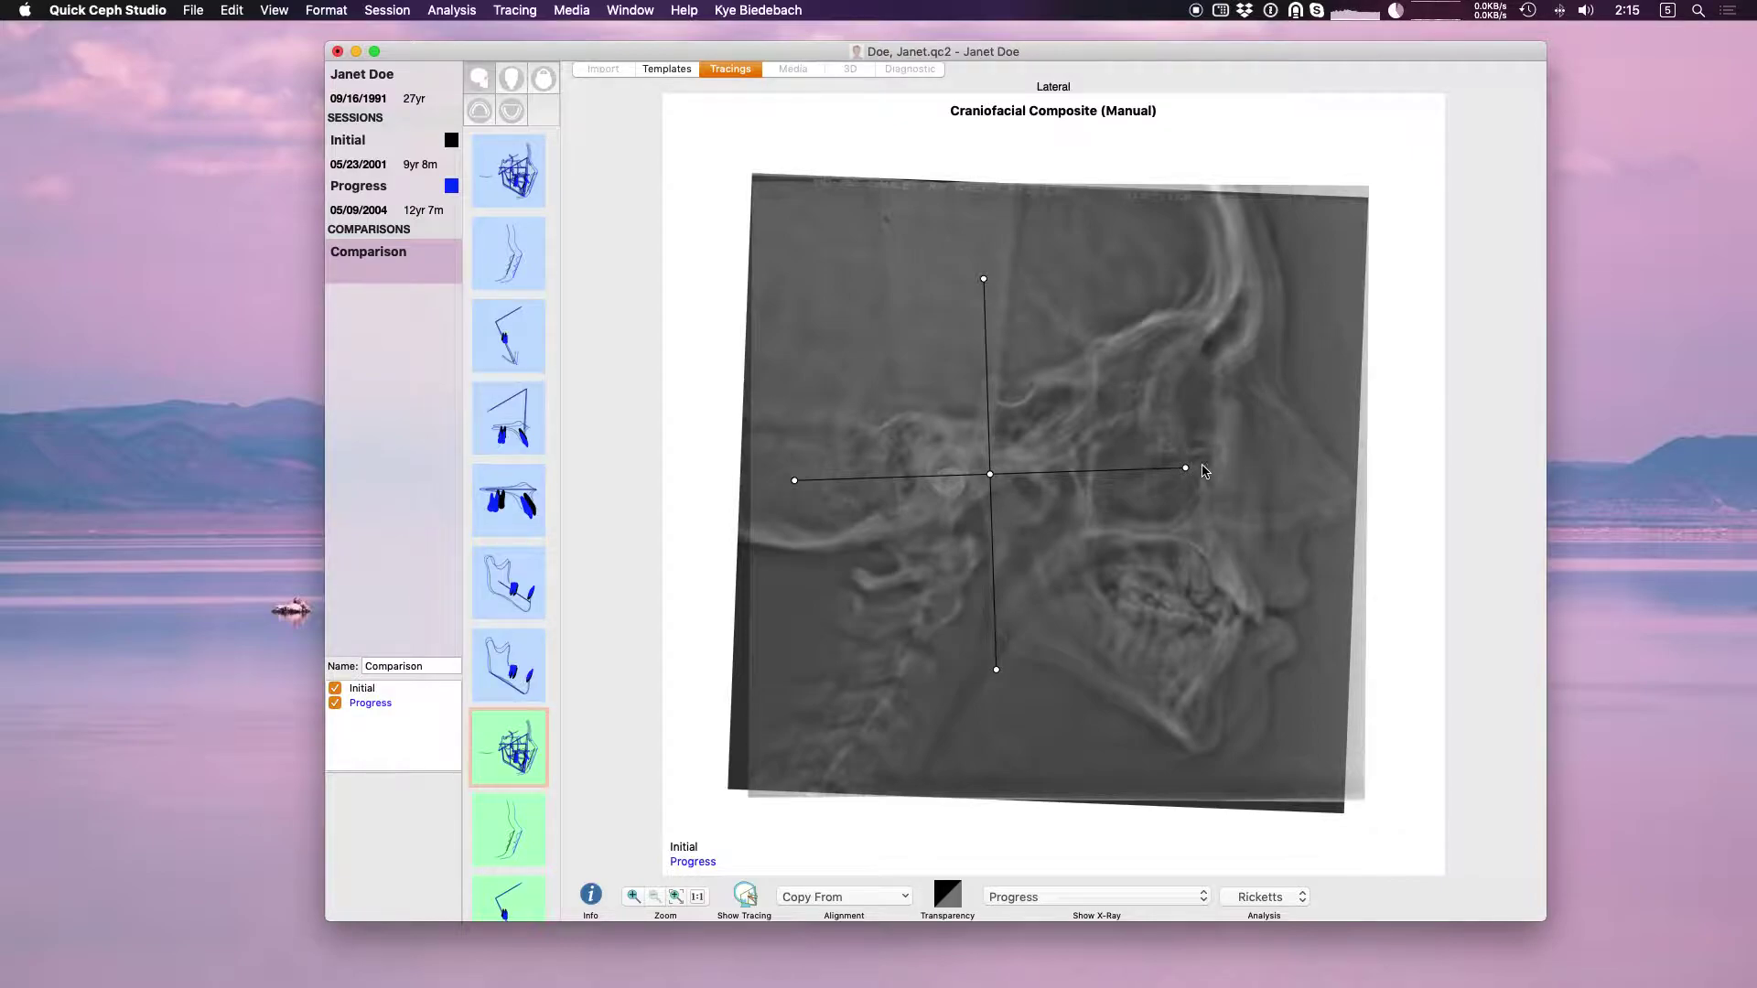
{"action": "left_click", "coordinate": [1095, 890]}
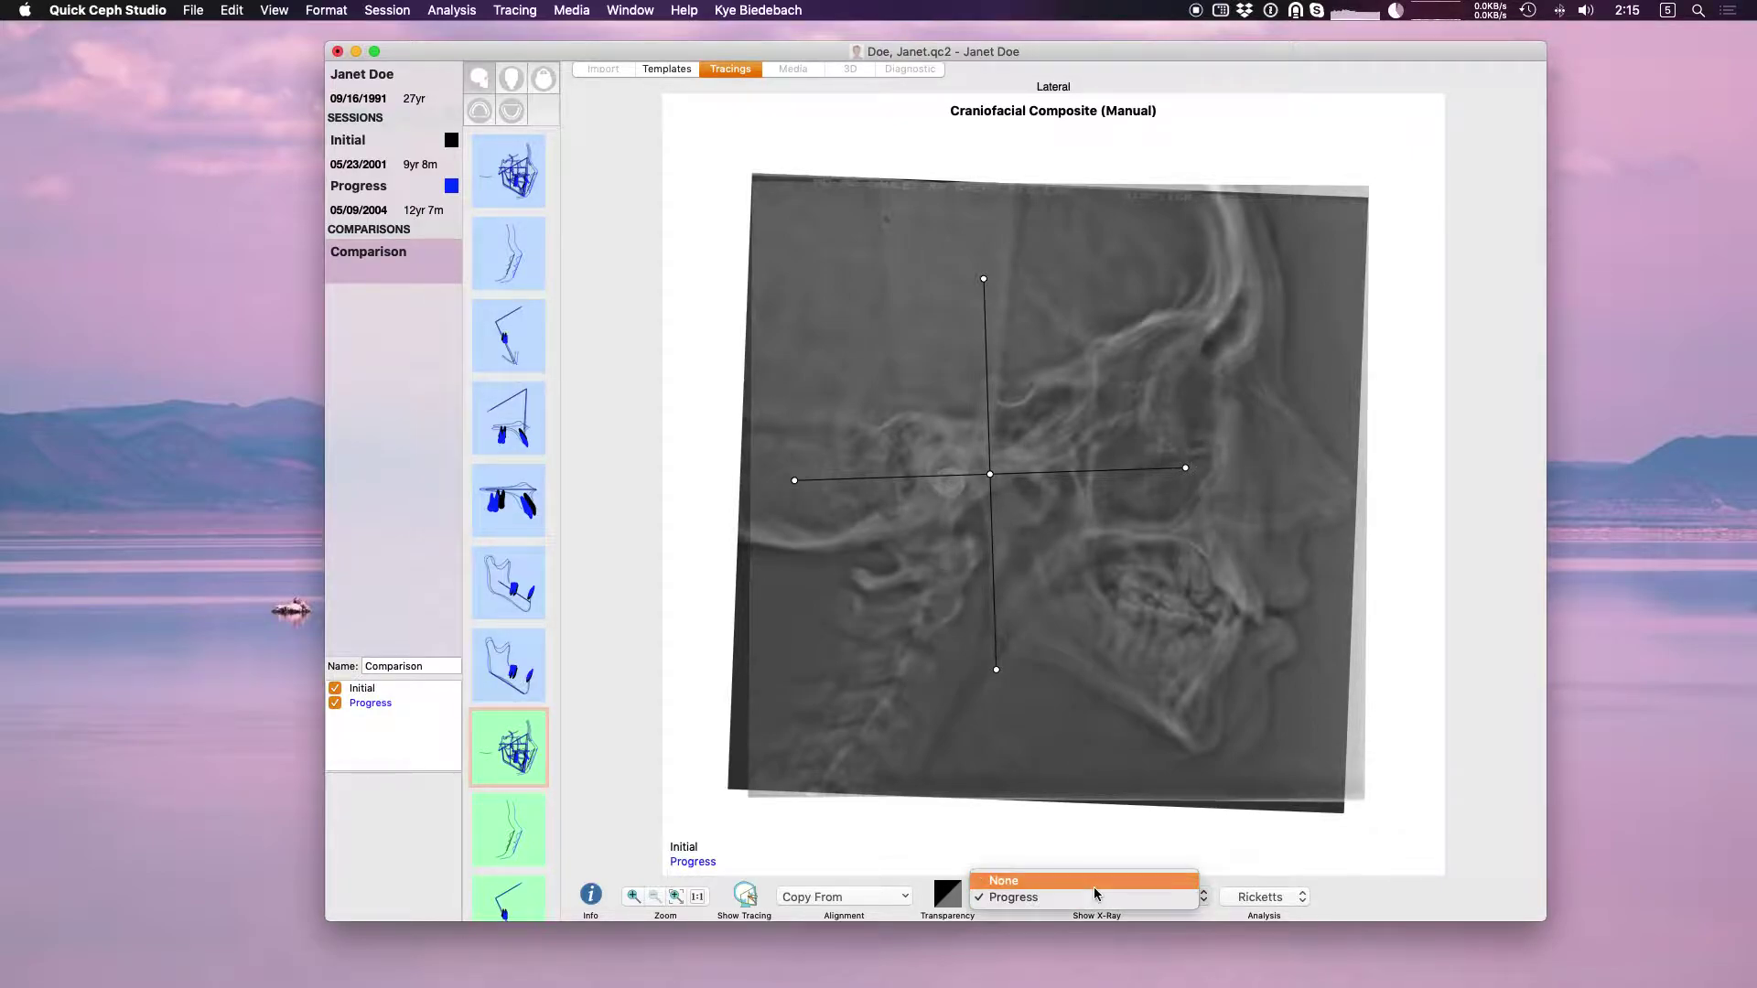
{"action": "left_click", "coordinate": [383, 161]}
Add a red Treatment session, view each session's tracing, then return to the Comparison
{"action": "left_click", "coordinate": [403, 11]}
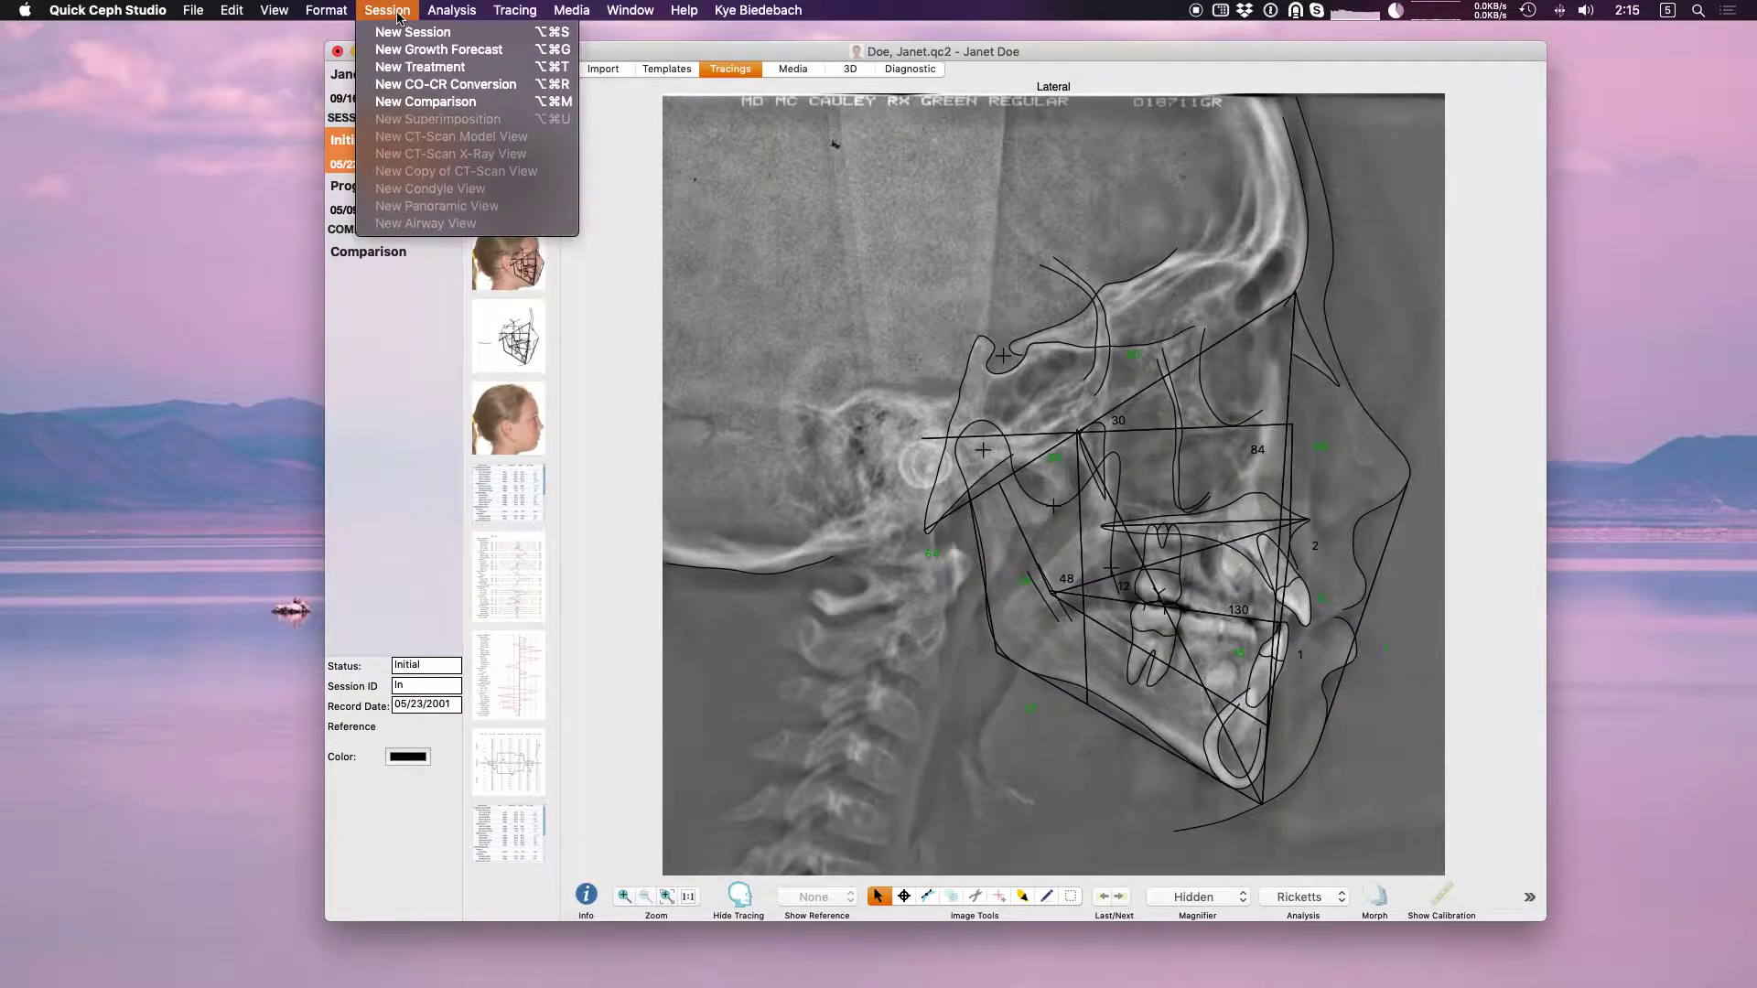
{"action": "left_click", "coordinate": [420, 69]}
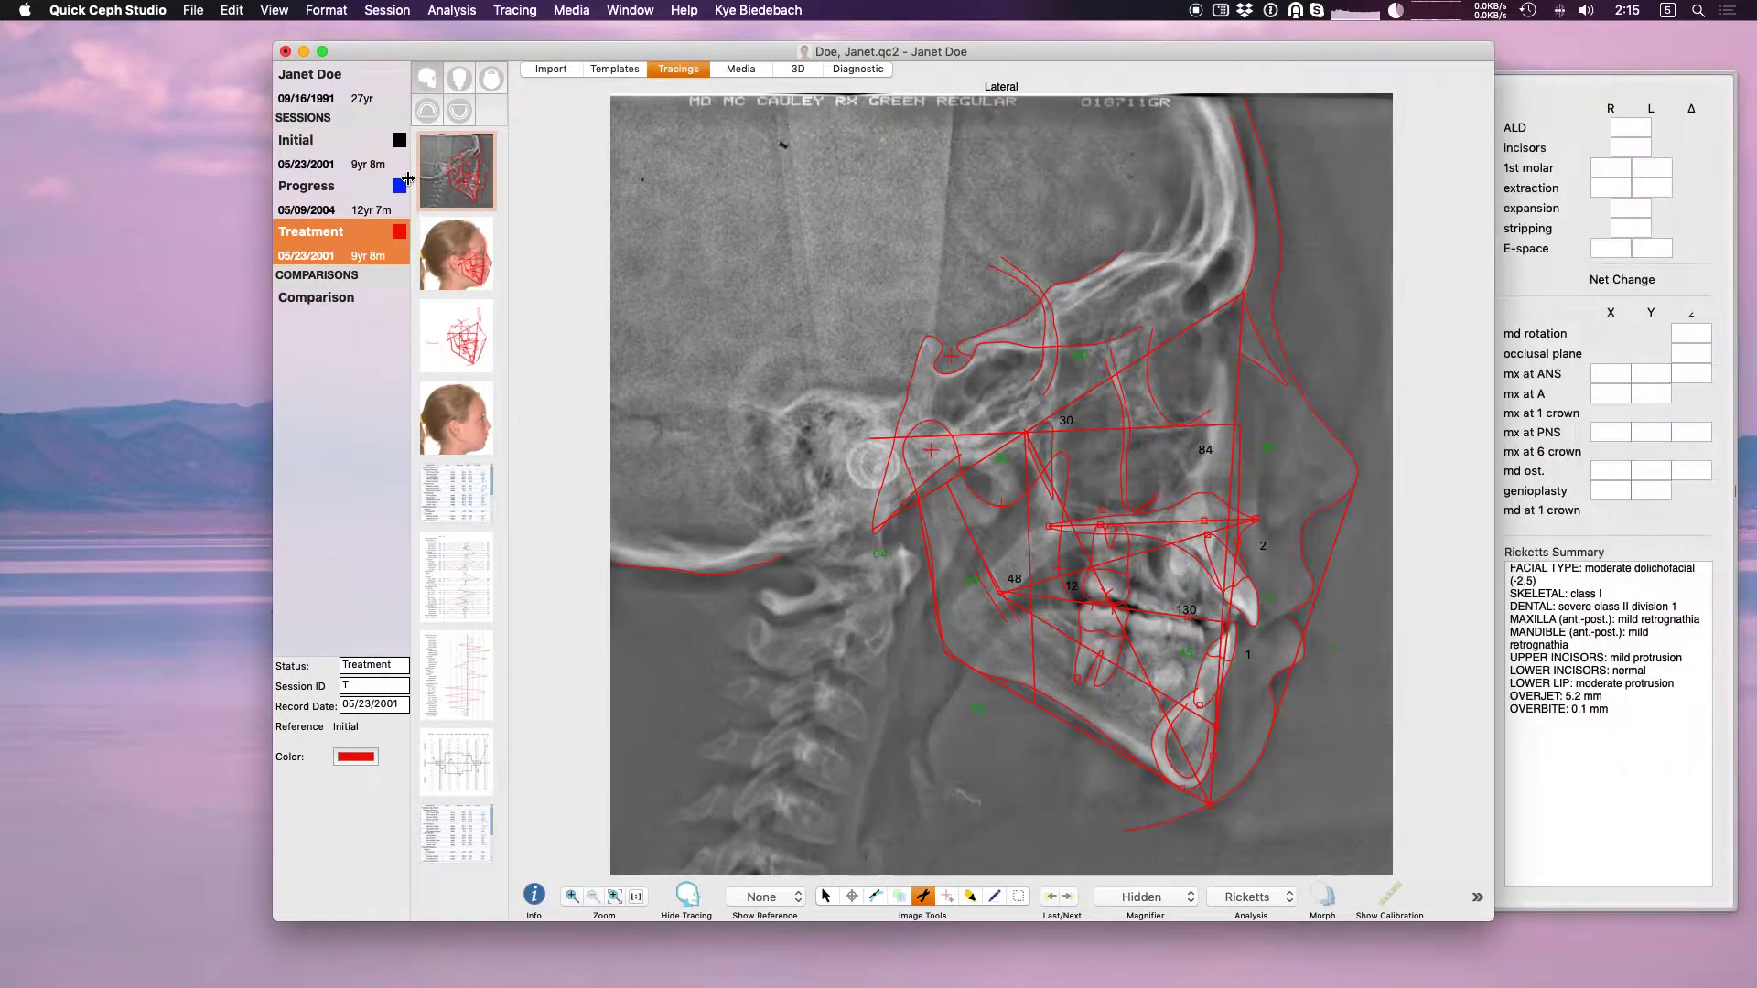
{"action": "left_click", "coordinate": [311, 142]}
{"action": "left_click", "coordinate": [359, 188]}
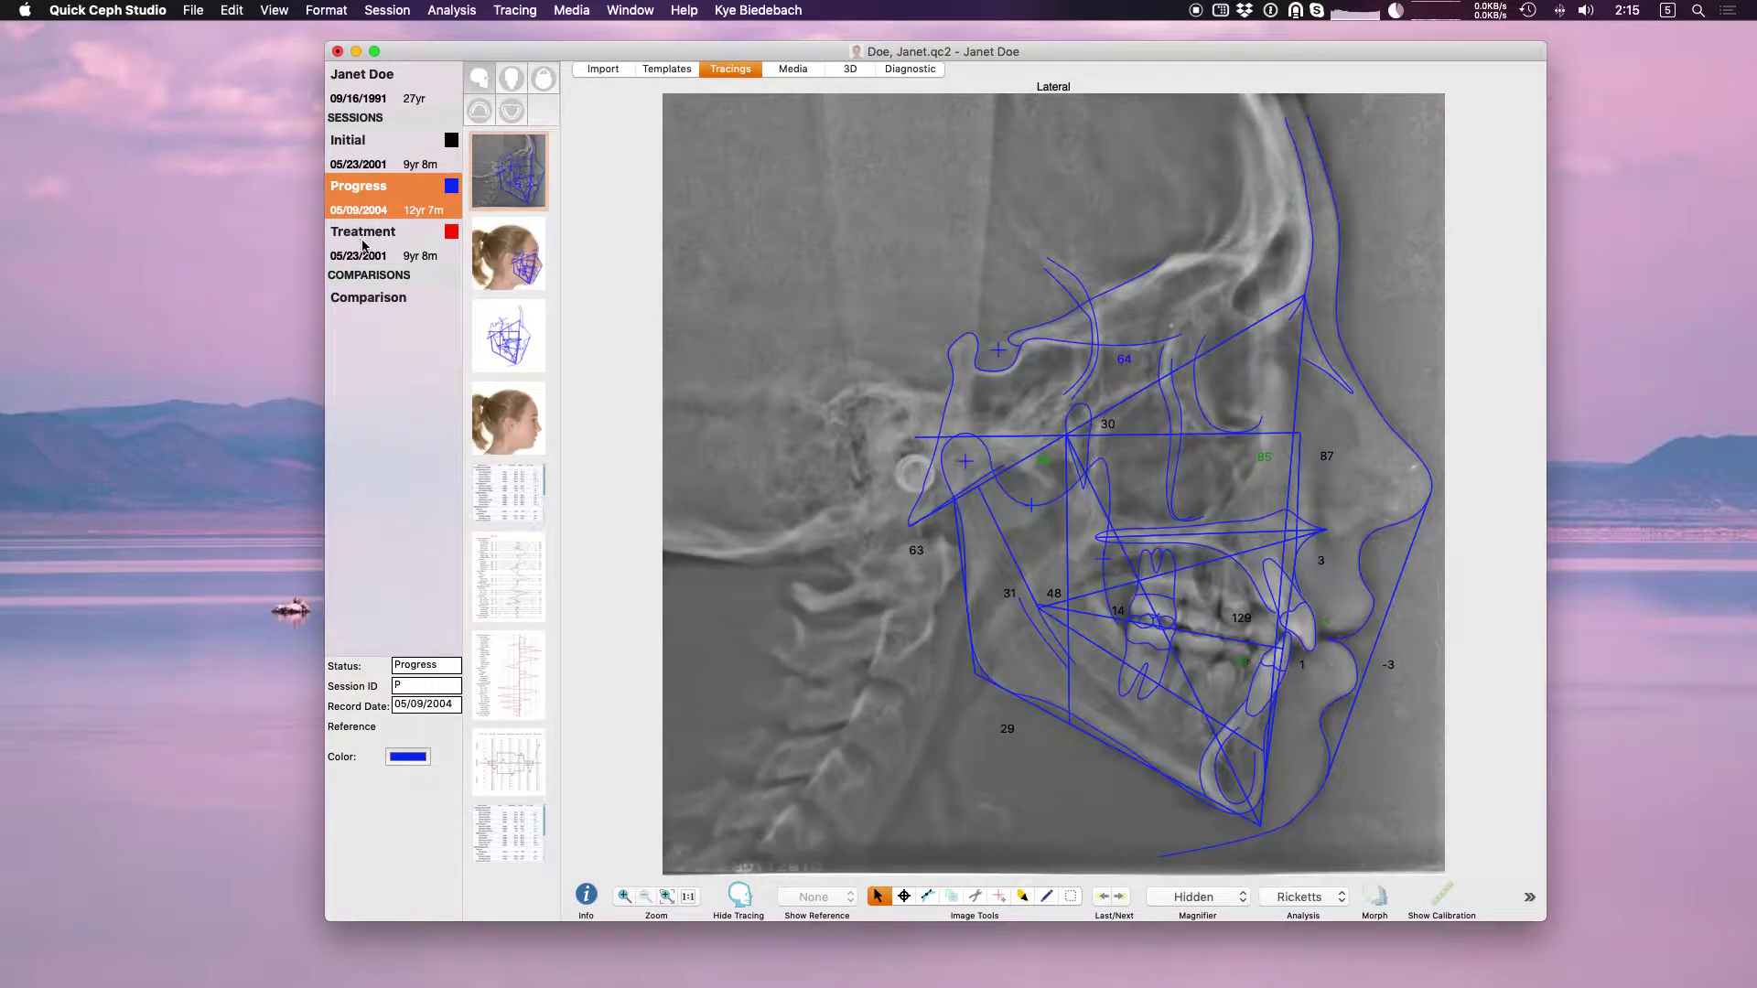
{"action": "left_click", "coordinate": [365, 245]}
{"action": "left_click", "coordinate": [382, 311]}
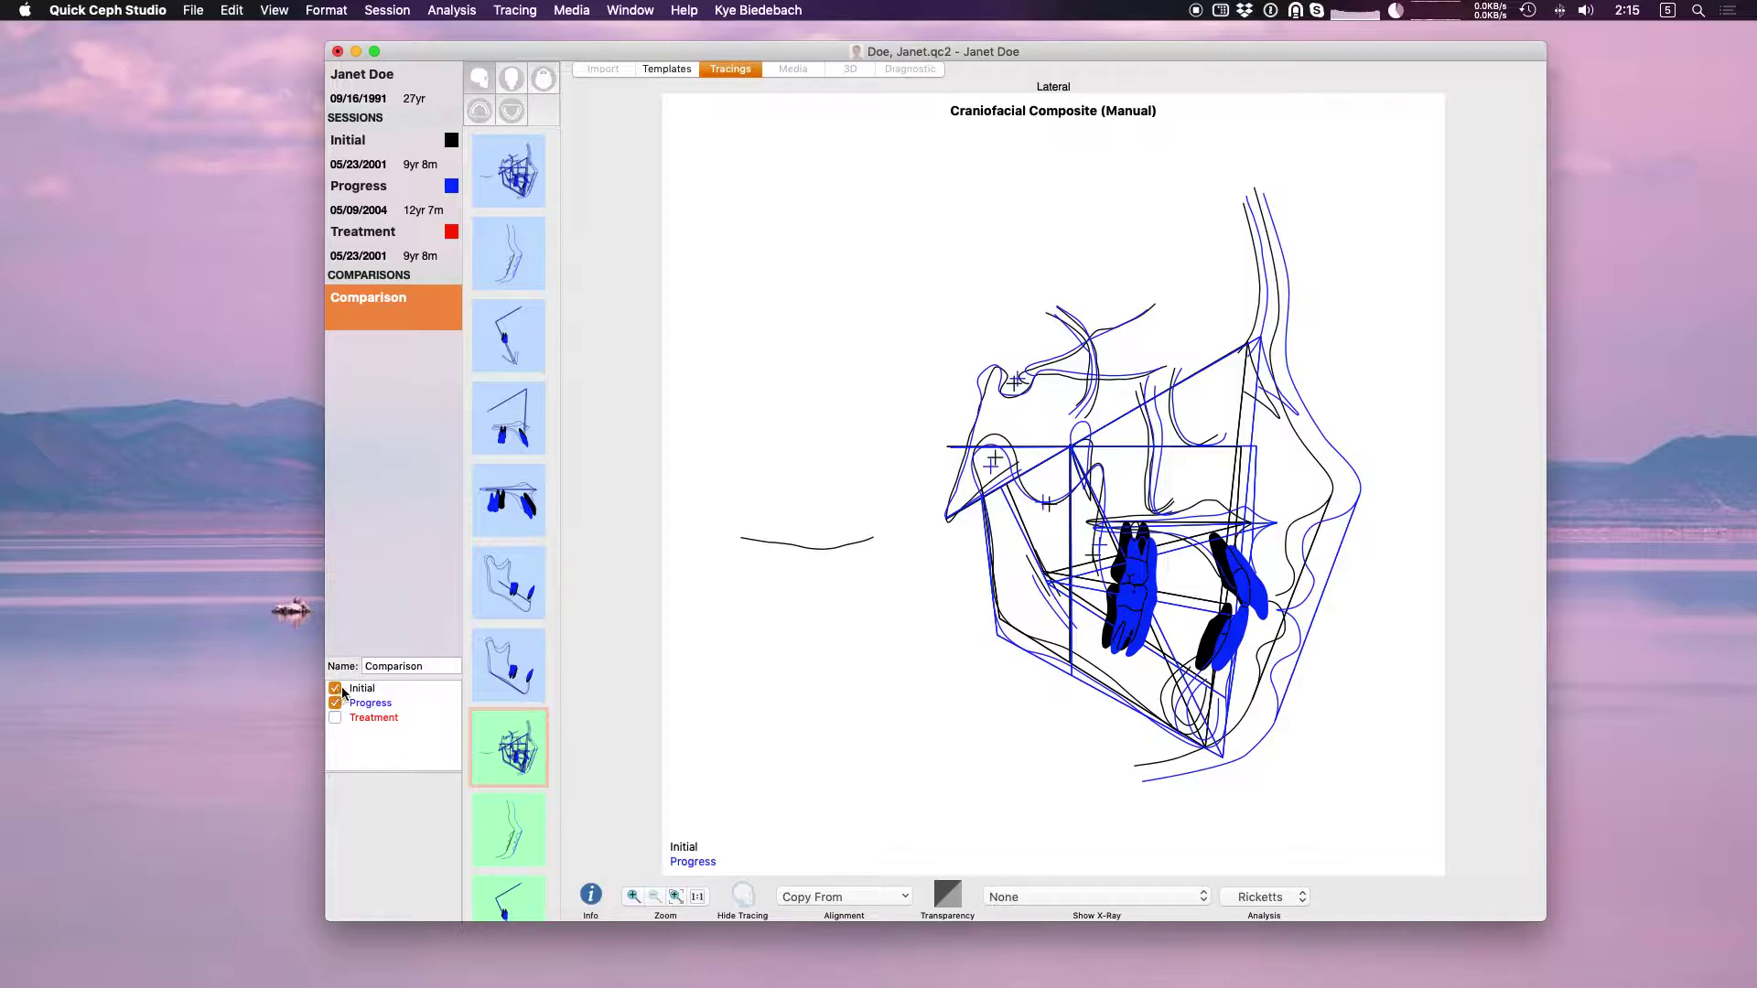
Add the red Treatment tracing to the comparison, toggling Progress off and back on
{"action": "left_click", "coordinate": [335, 718]}
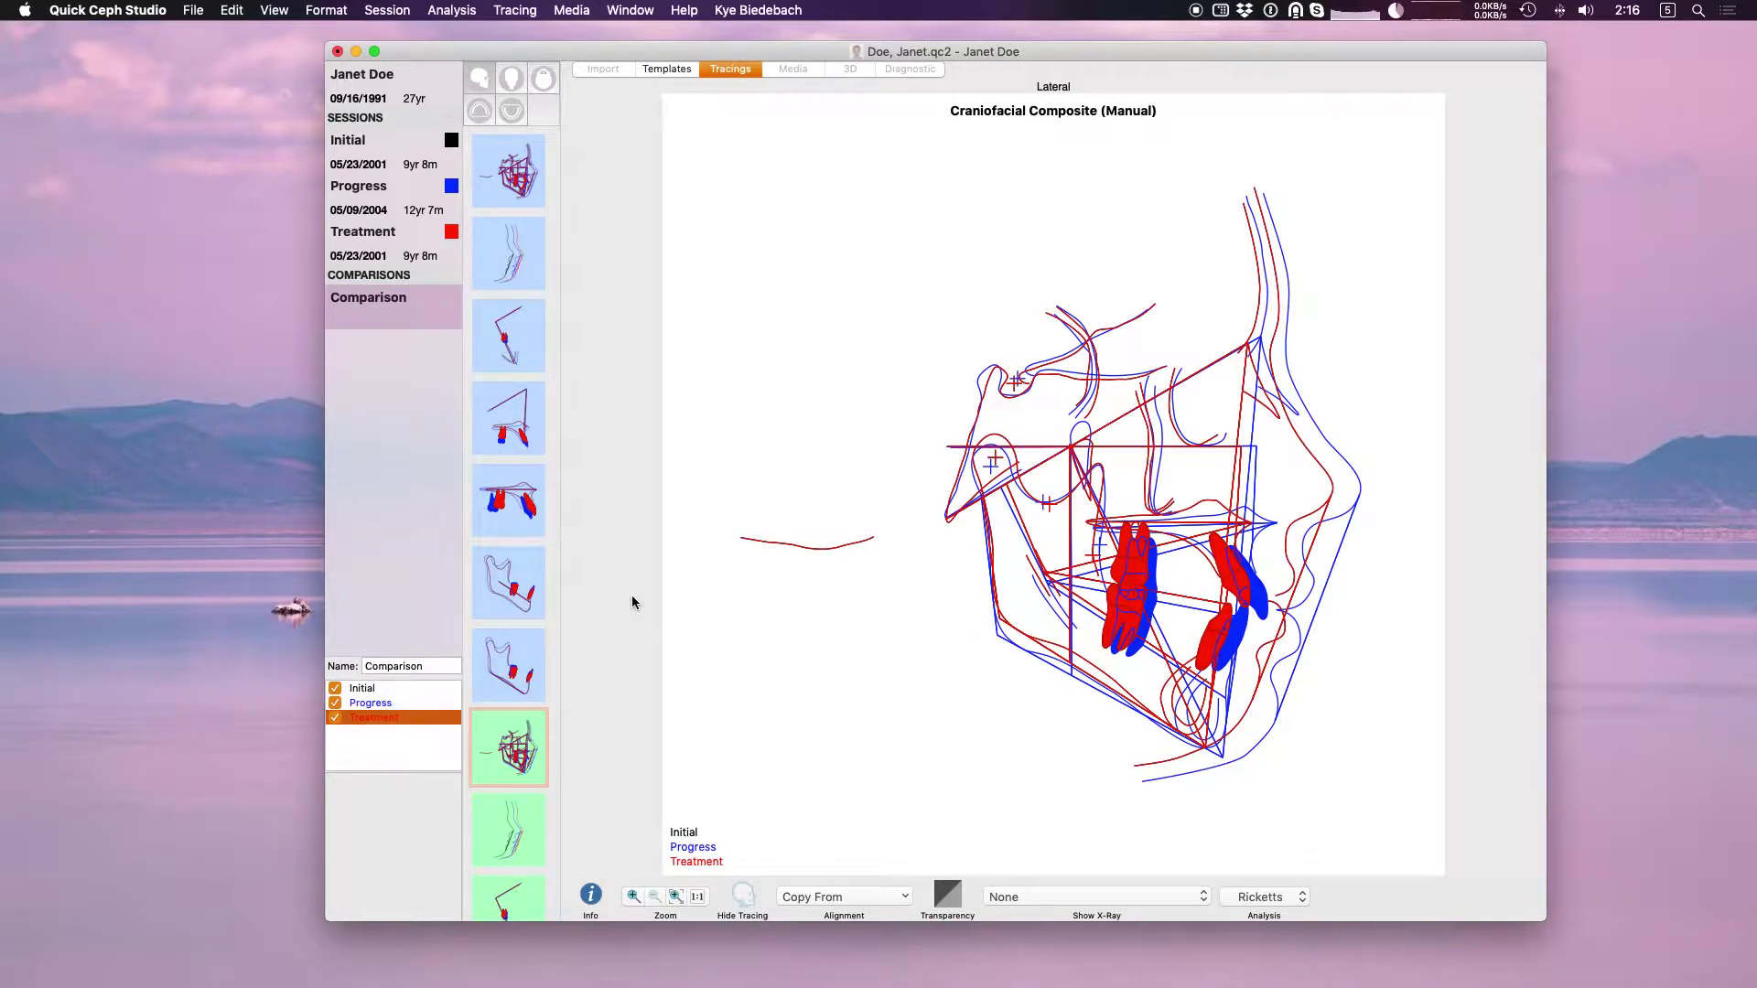
{"action": "left_click", "coordinate": [334, 689]}
{"action": "left_click", "coordinate": [335, 704]}
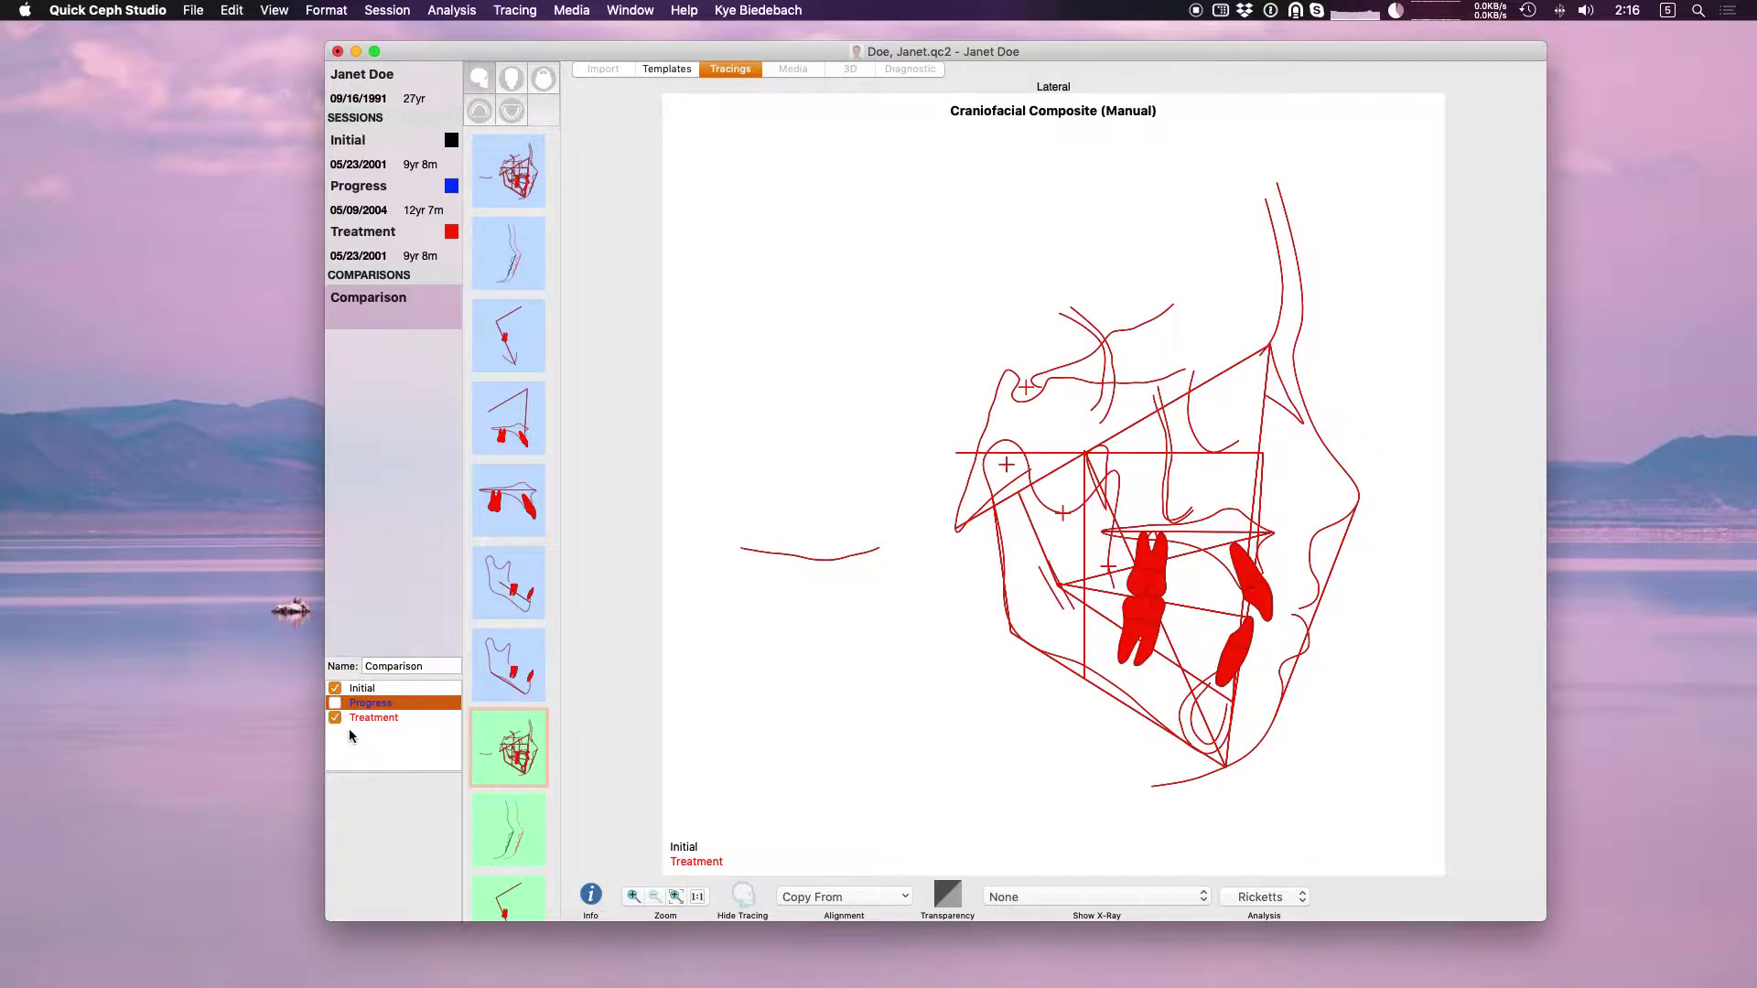
{"action": "left_click", "coordinate": [335, 703]}
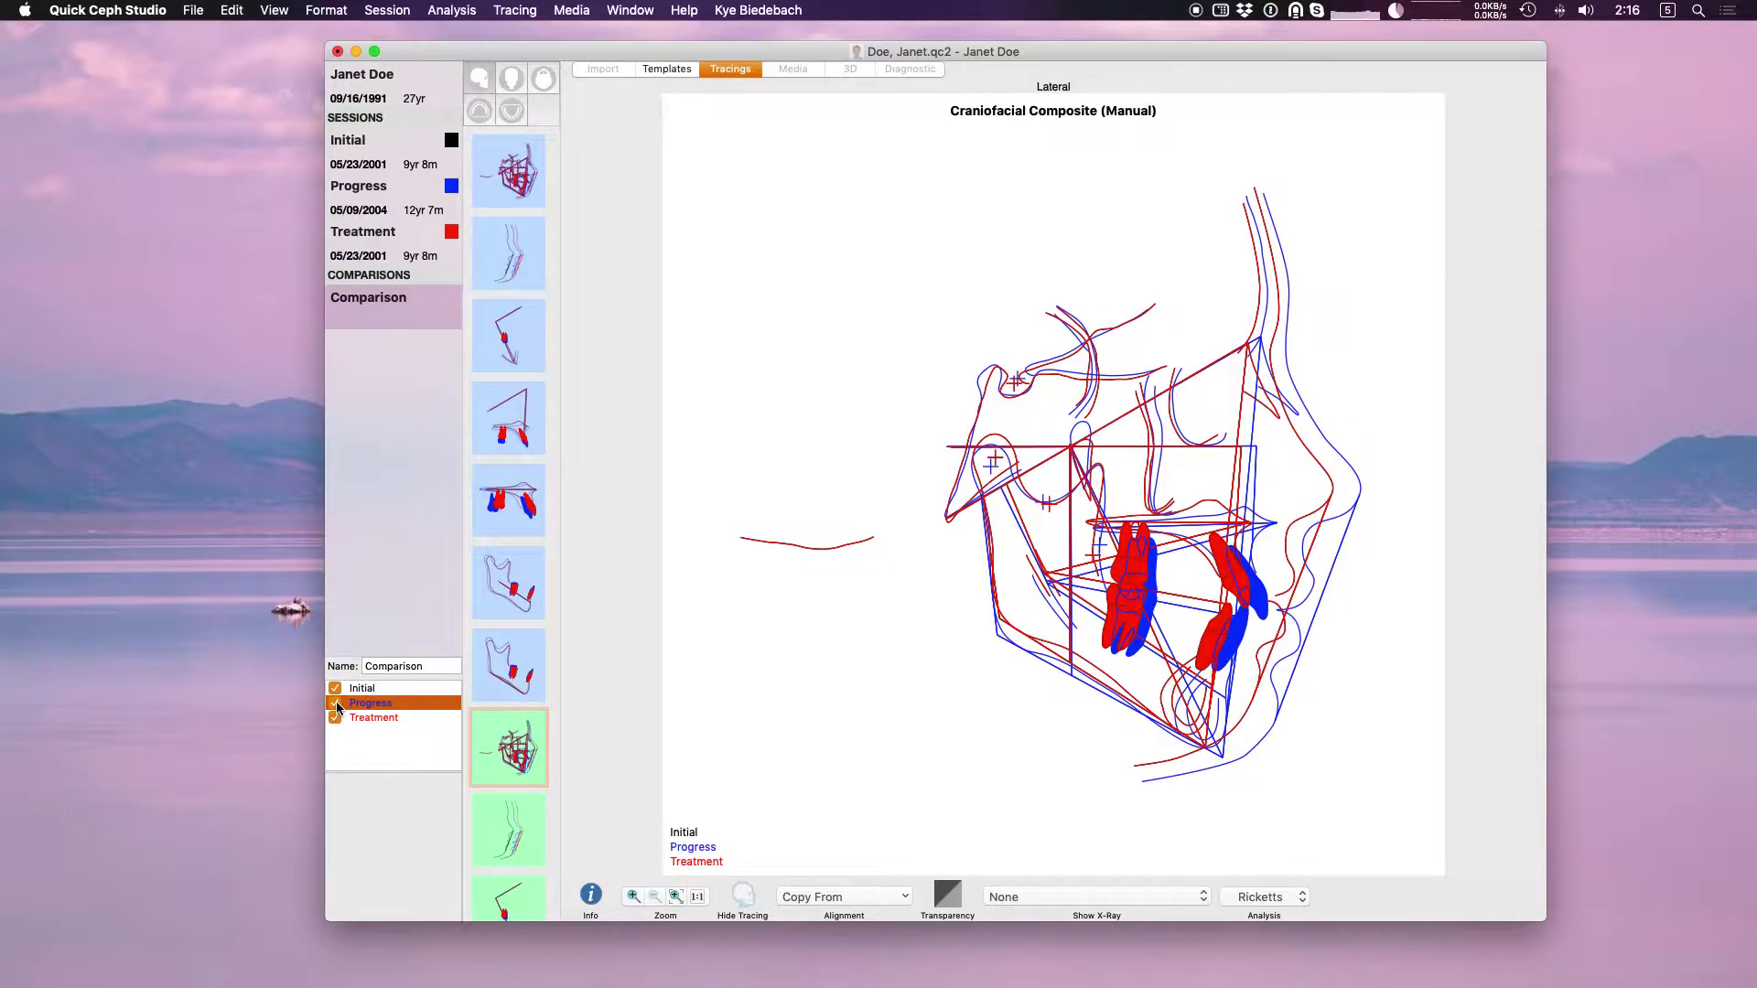
Switch to the Profile view overlaying the Initial, Progress and Treatment tracings
{"action": "scroll", "coordinate": [513, 781], "scroll_direction": "down", "scroll_amount": 1}
{"action": "left_click", "coordinate": [512, 782]}
{"action": "left_click", "coordinate": [1139, 897]}
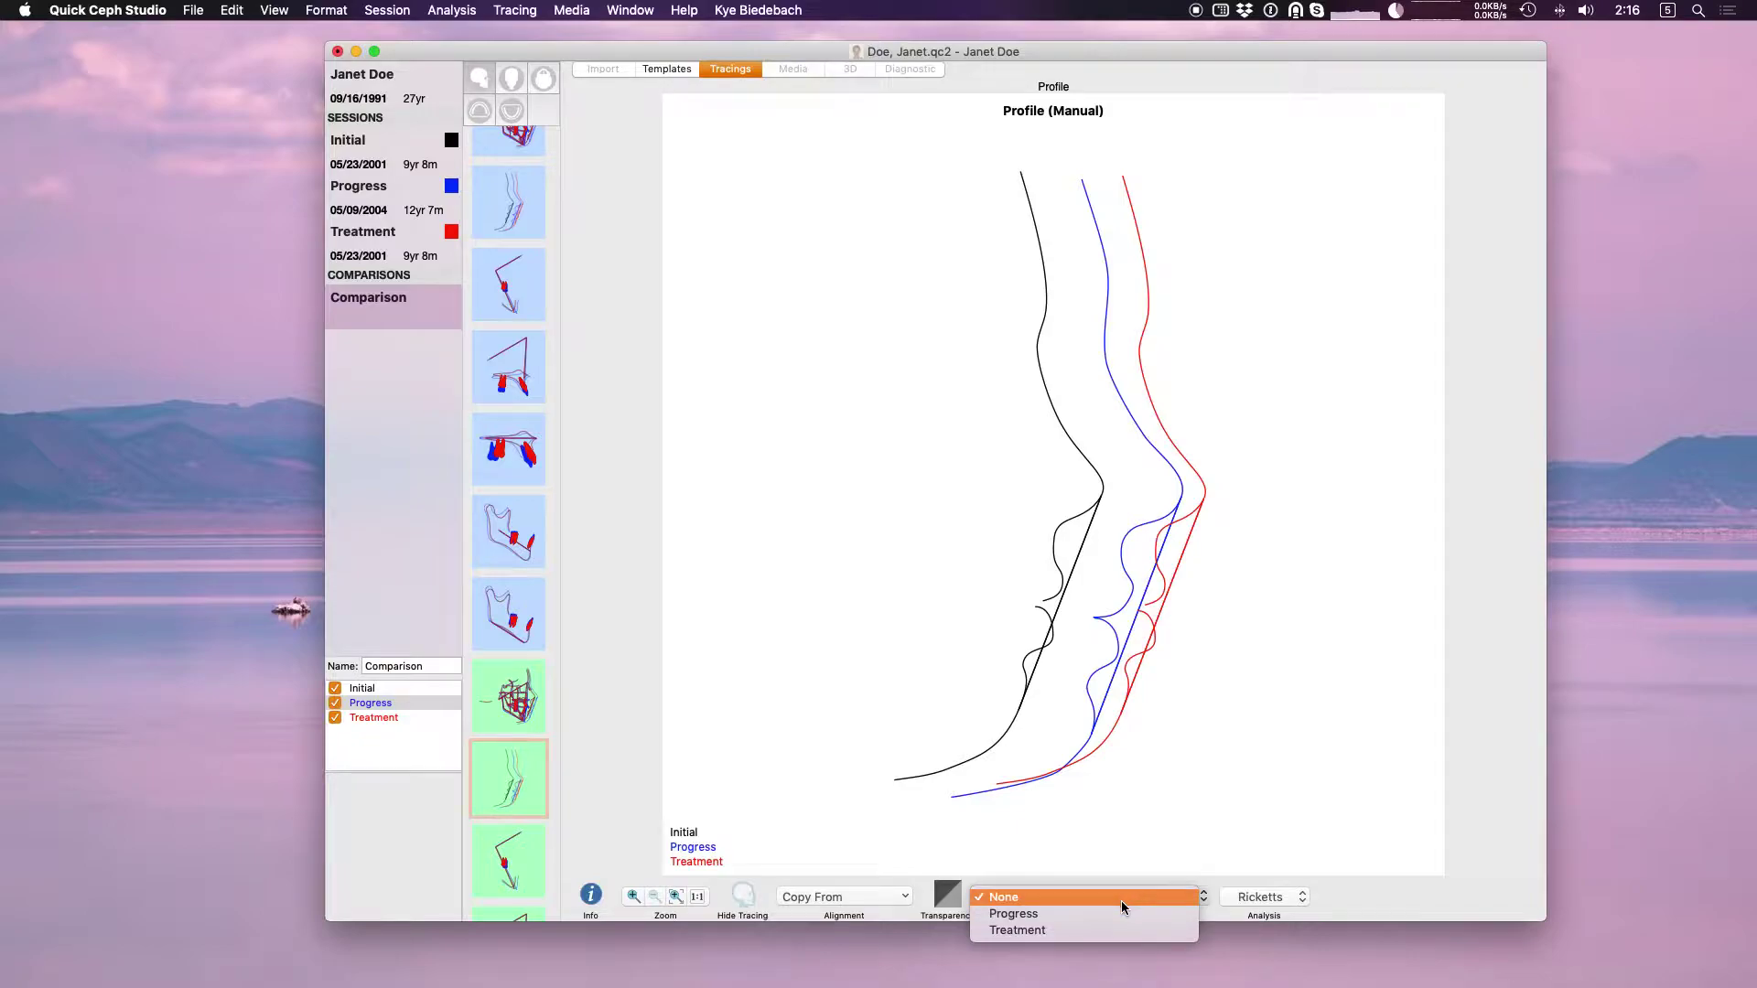
Show the Treatment and then the Progress X-ray and drag each under the profile tracings
{"action": "left_click", "coordinate": [1124, 926]}
{"action": "mouse_move", "coordinate": [1123, 624]}
{"action": "left_mouse_down"}
{"action": "mouse_move", "coordinate": [1098, 608]}
{"action": "mouse_move", "coordinate": [1132, 622]}
{"action": "mouse_move", "coordinate": [1117, 607]}
{"action": "left_mouse_up"}
{"action": "left_click", "coordinate": [1077, 896]}
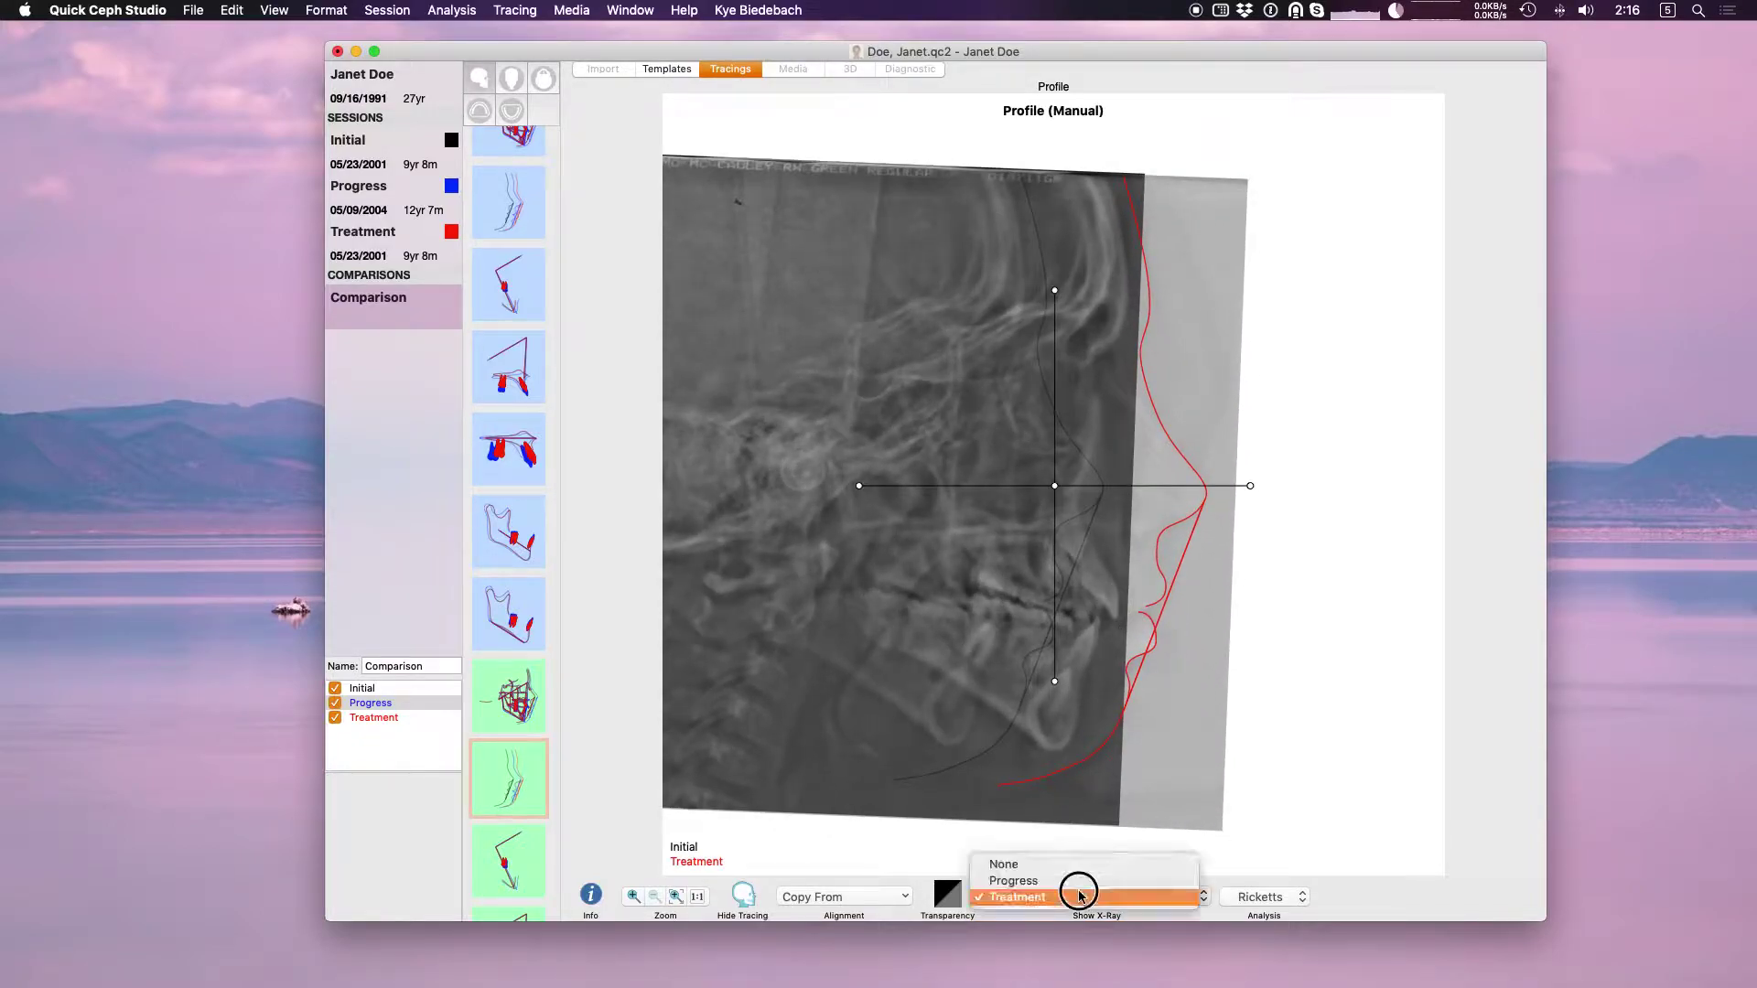
{"action": "left_click", "coordinate": [1075, 880]}
{"action": "mouse_move", "coordinate": [1186, 566]}
{"action": "left_mouse_down"}
{"action": "mouse_move", "coordinate": [1166, 570]}
{"action": "mouse_move", "coordinate": [1181, 571]}
{"action": "left_mouse_up"}
Set Show X-Ray to None, then bring up the Templates page's Gallery 9m layout
{"action": "left_click", "coordinate": [1053, 896]}
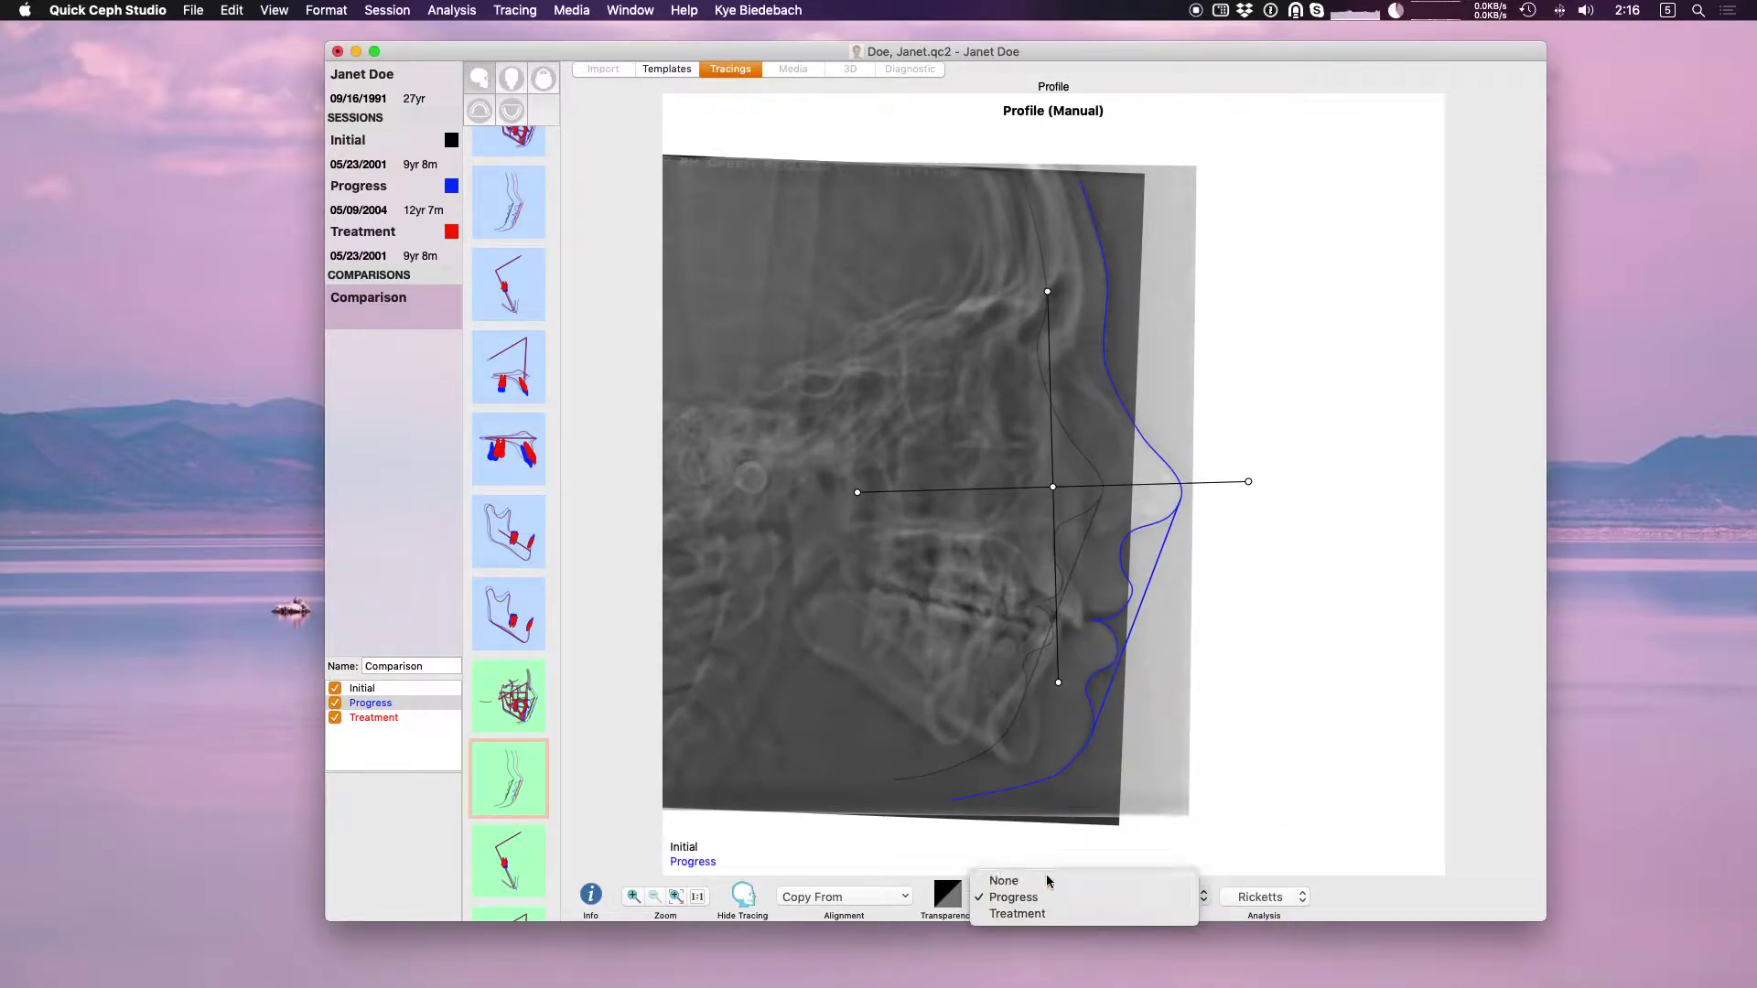
{"action": "left_click", "coordinate": [1052, 881]}
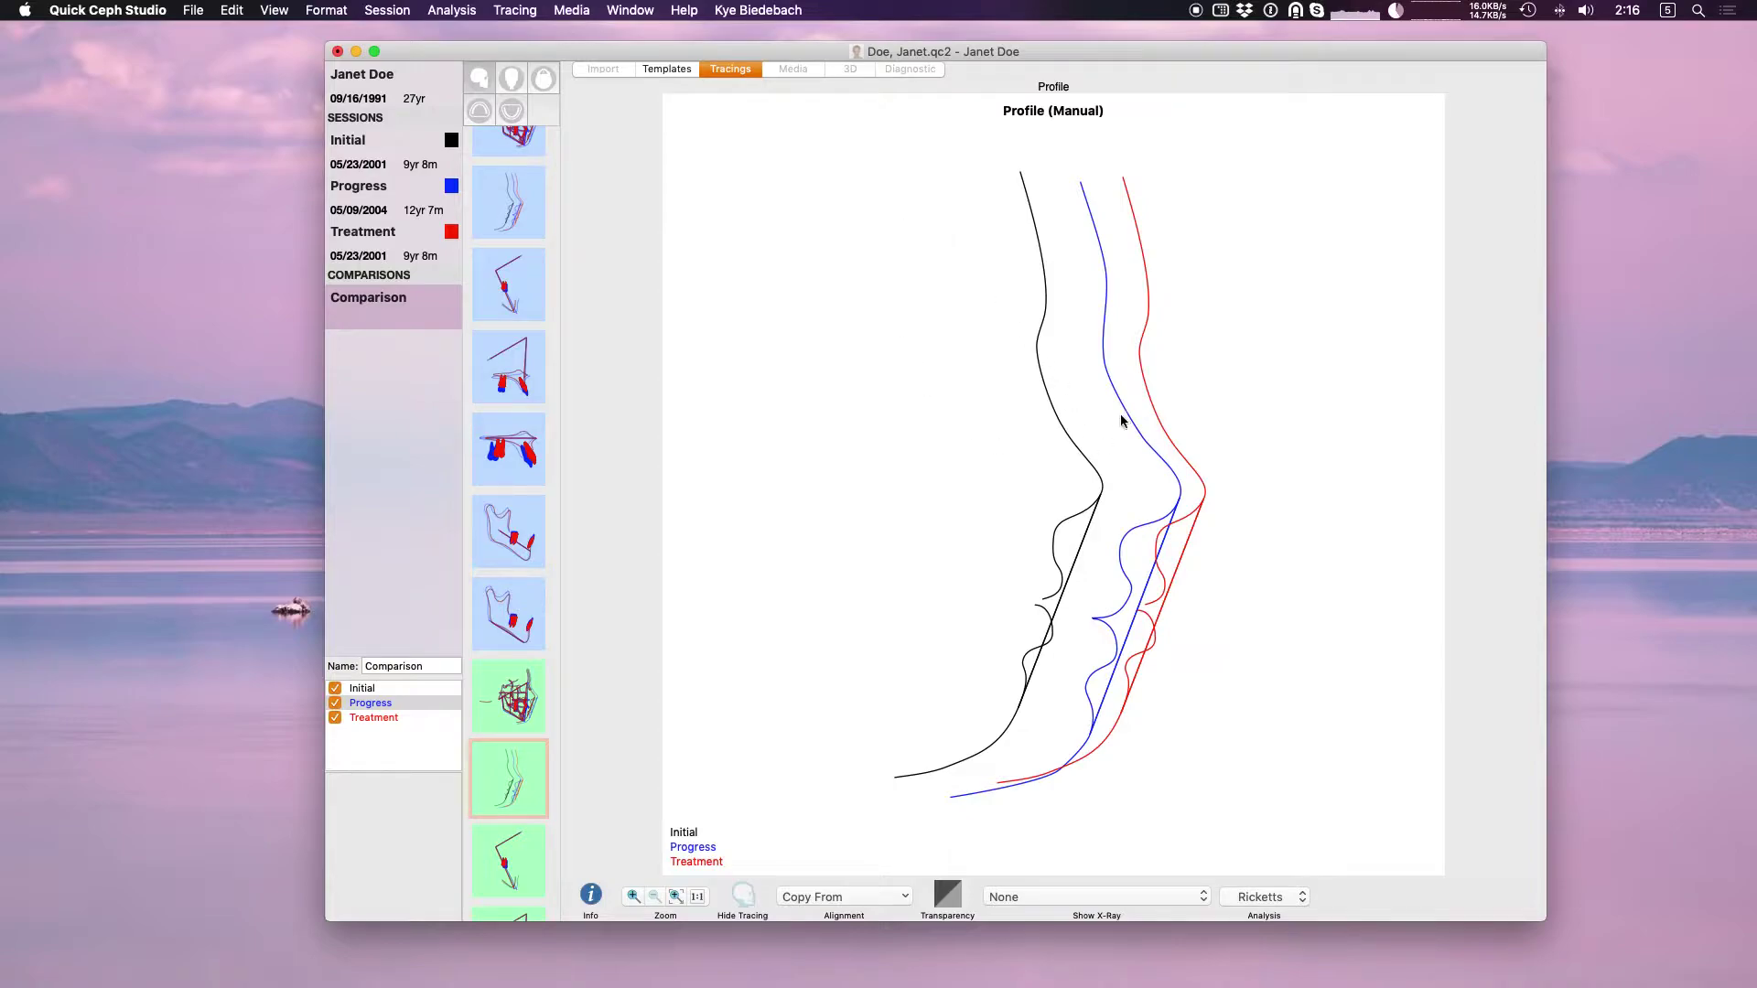
{"action": "left_click", "coordinate": [684, 64]}
Browse a superimposition template and the ABO Custom Template, settling on Superimposition 2
{"action": "scroll", "coordinate": [524, 472], "scroll_direction": "down", "scroll_amount": 10}
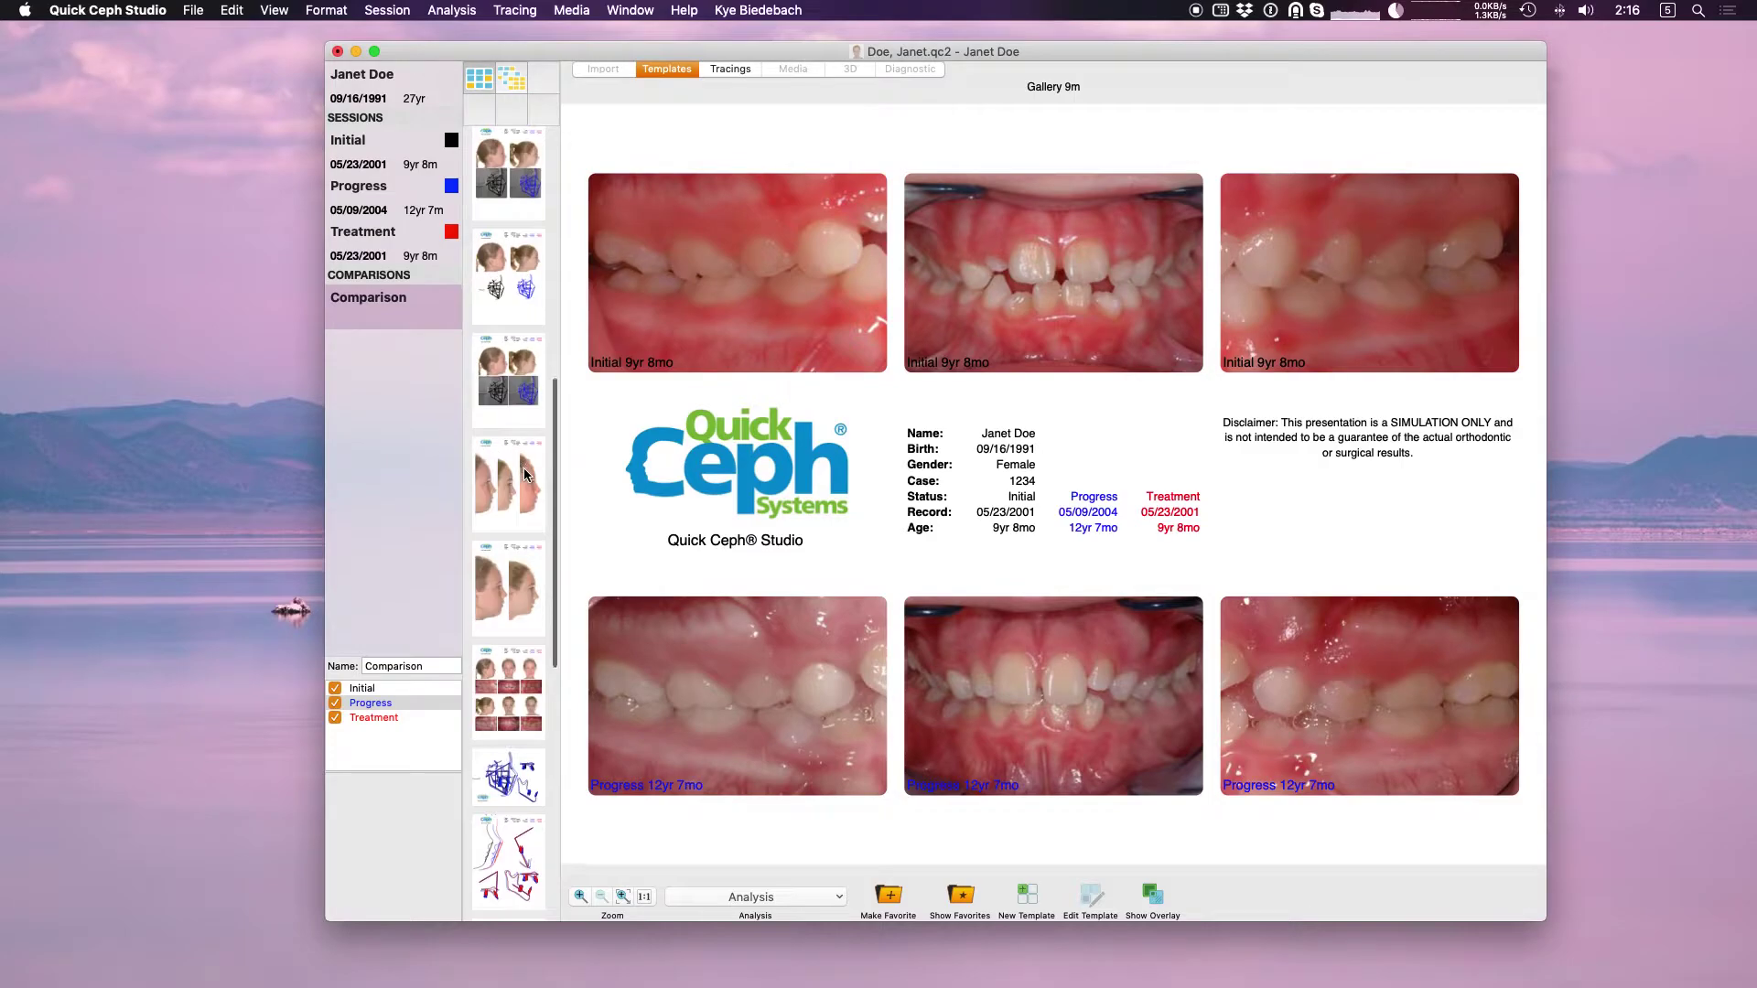
{"action": "left_click", "coordinate": [517, 495]}
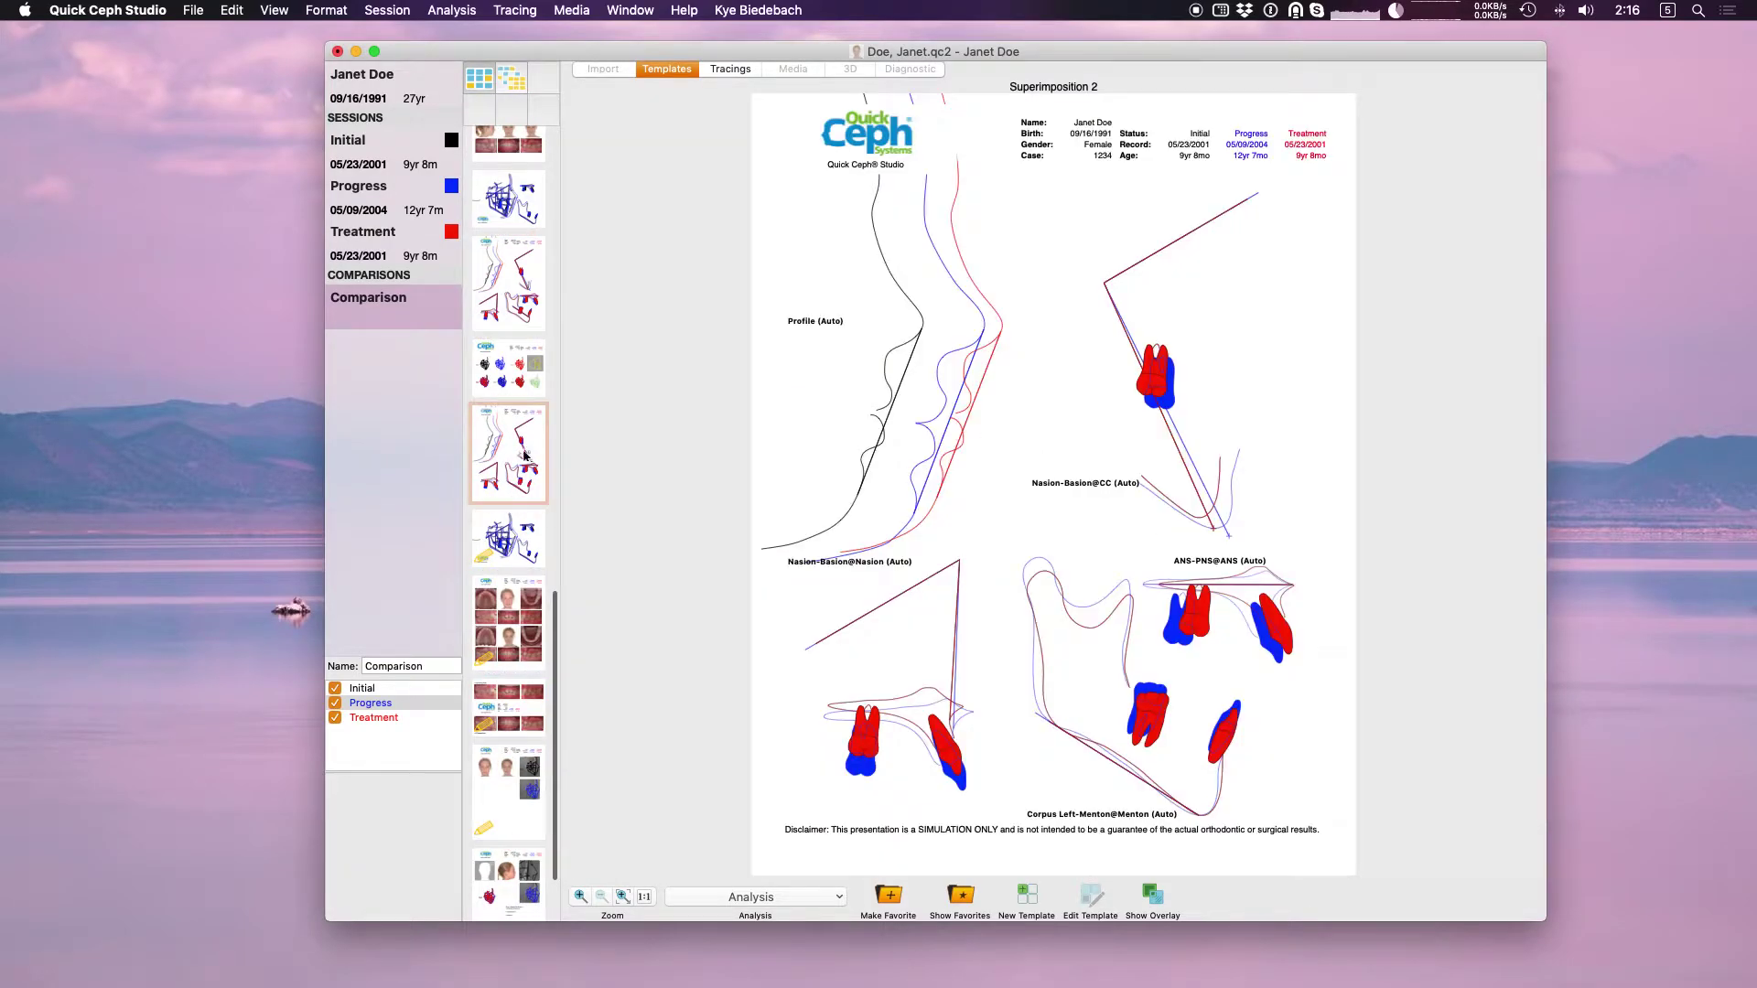
{"action": "left_click", "coordinate": [517, 520]}
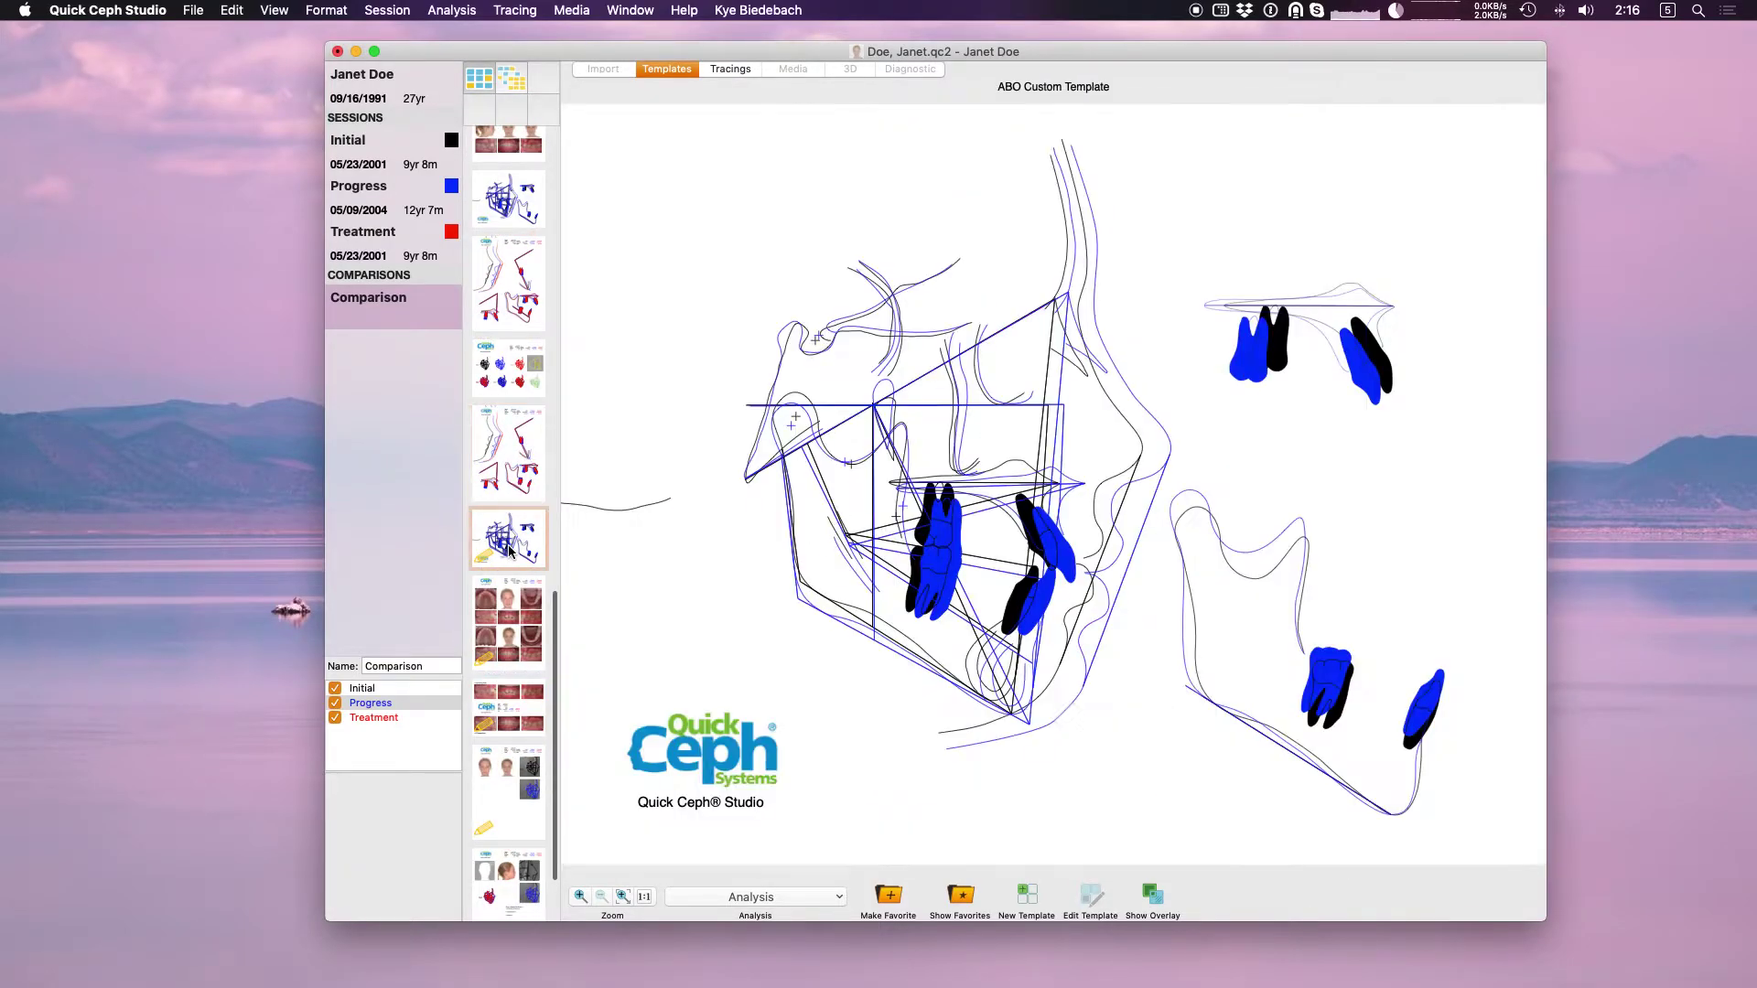
{"action": "left_click", "coordinate": [513, 472]}
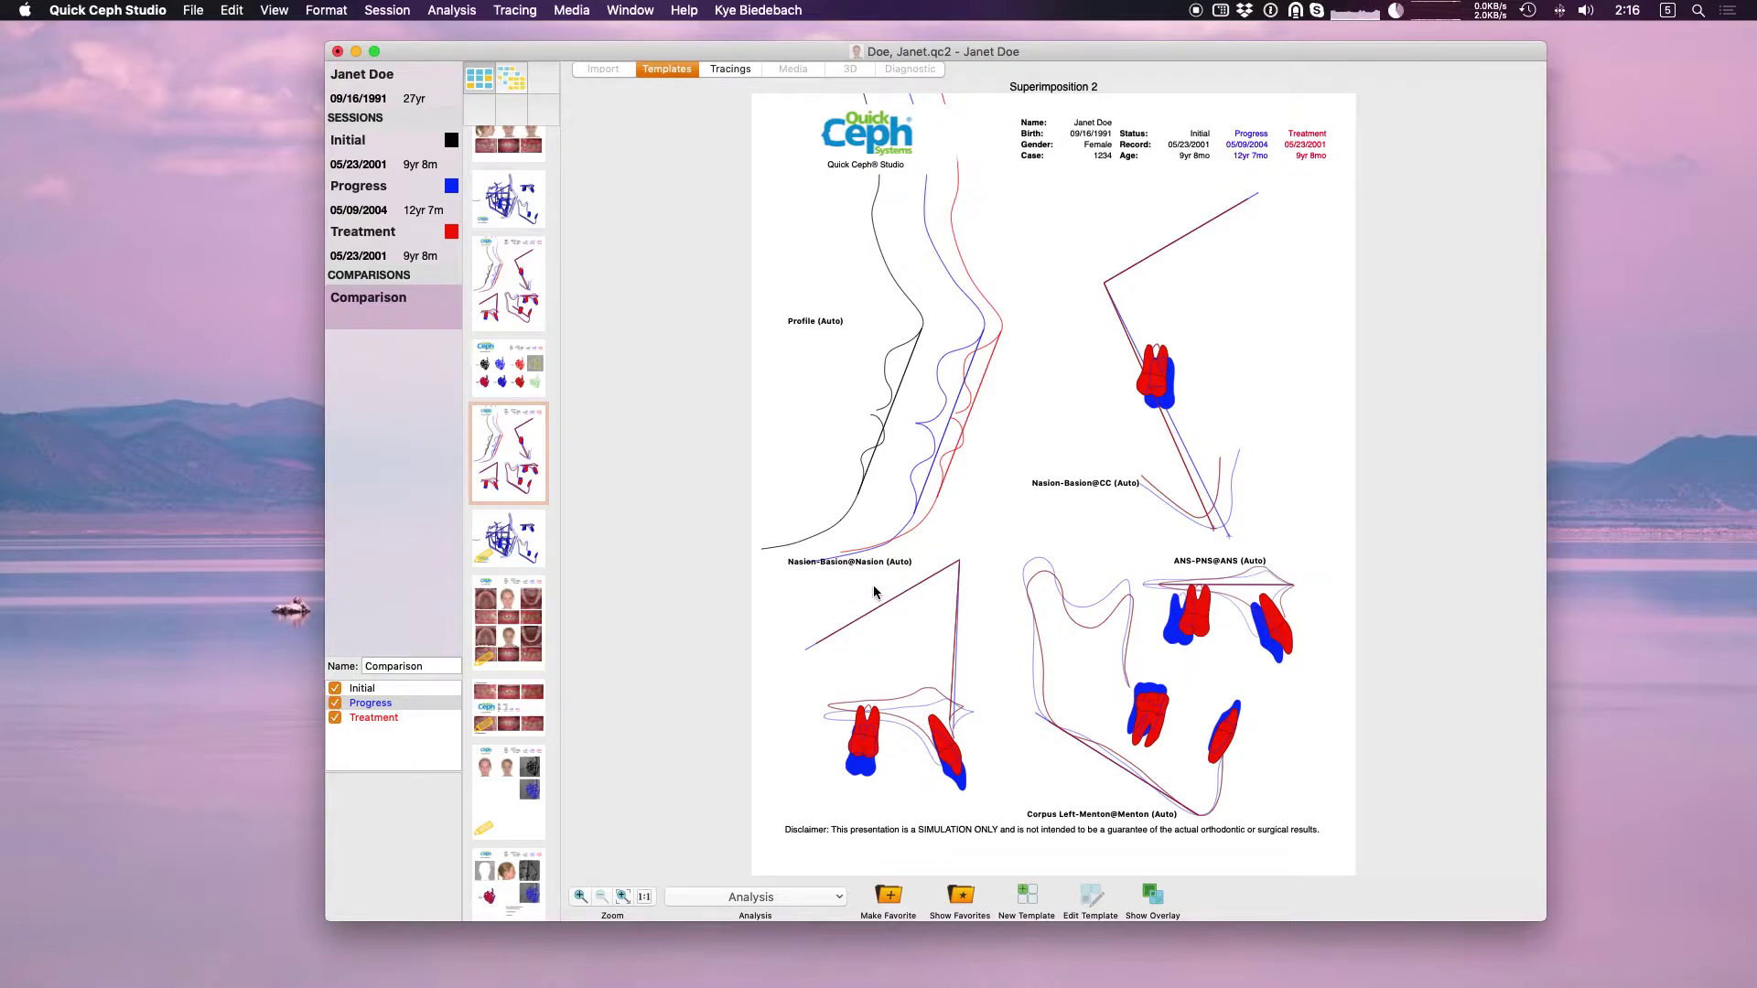